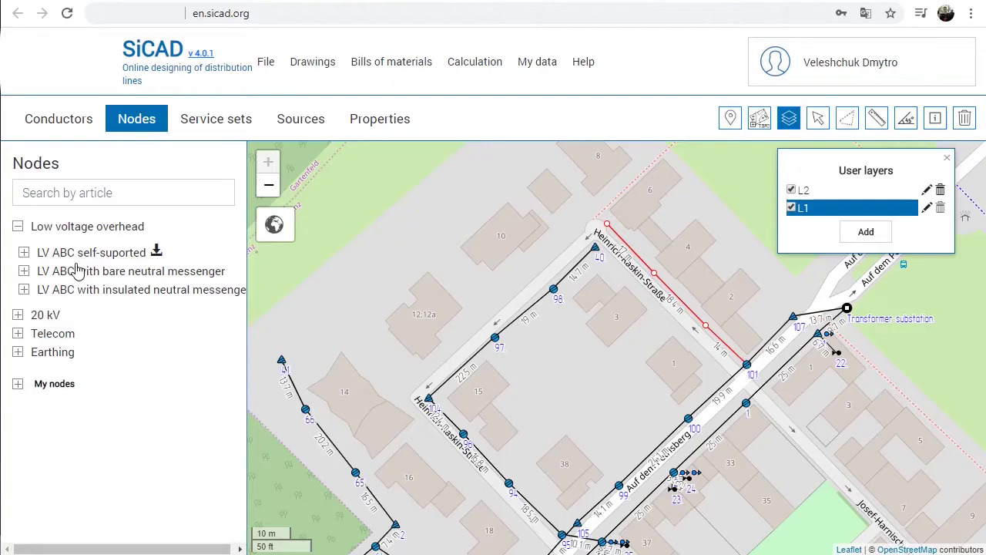
# Step: Place a self-supported LV ABC anchoring pole at the new line's free end and suspension poles at its two intermediate vertices
pyautogui.click(80, 252)
pyautogui.click(608, 224)
pyautogui.click(77, 277)
pyautogui.click(654, 273)
pyautogui.click(705, 326)
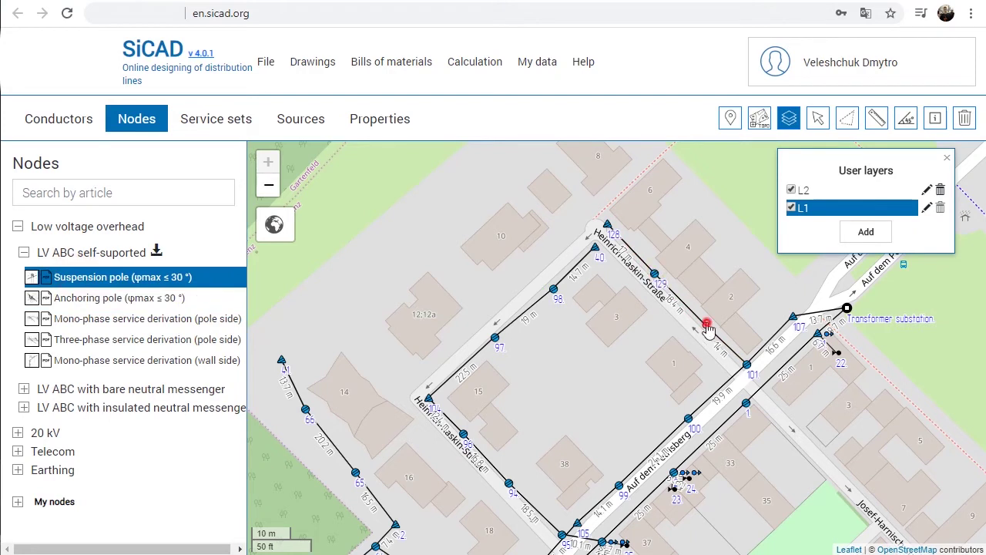
# Step: Add a single-phase service set of max 15 kW to each of poles 128, 129 and 130, leading to the adjacent houses
pyautogui.moveTo(735, 281); pyautogui.dragTo(643, 343)
pyautogui.click(210, 117)
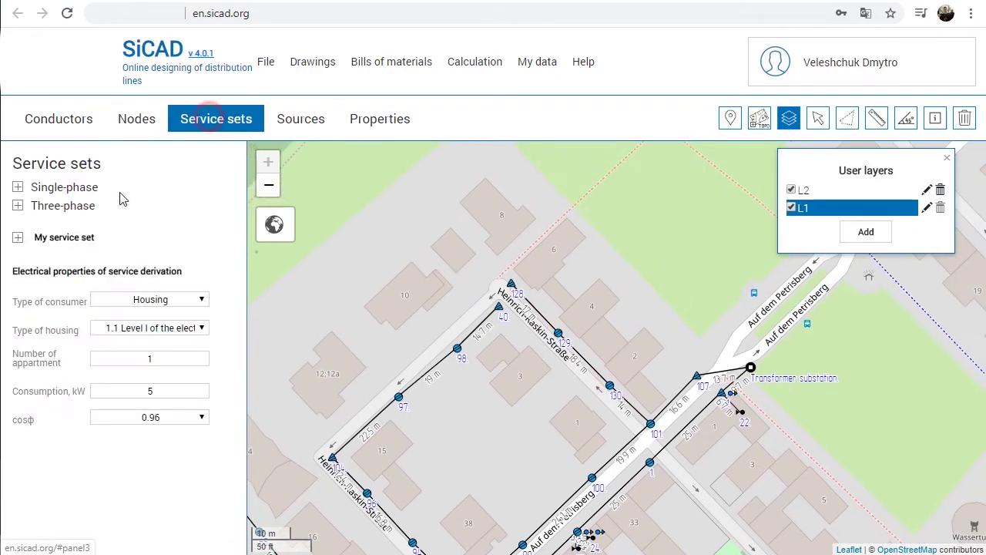
pyautogui.click(64, 188)
pyautogui.click(77, 211)
pyautogui.click(513, 291)
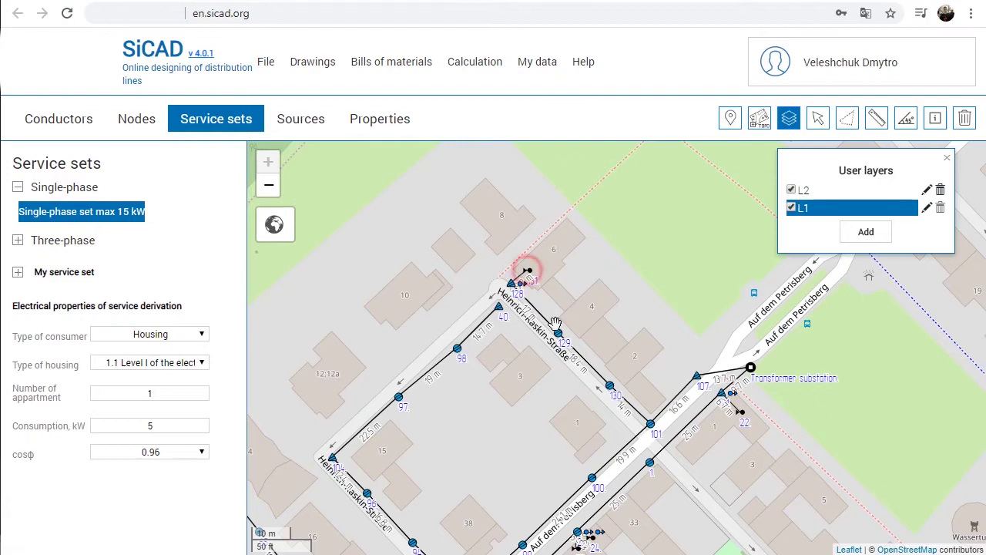
pyautogui.click(557, 332)
pyautogui.click(610, 389)
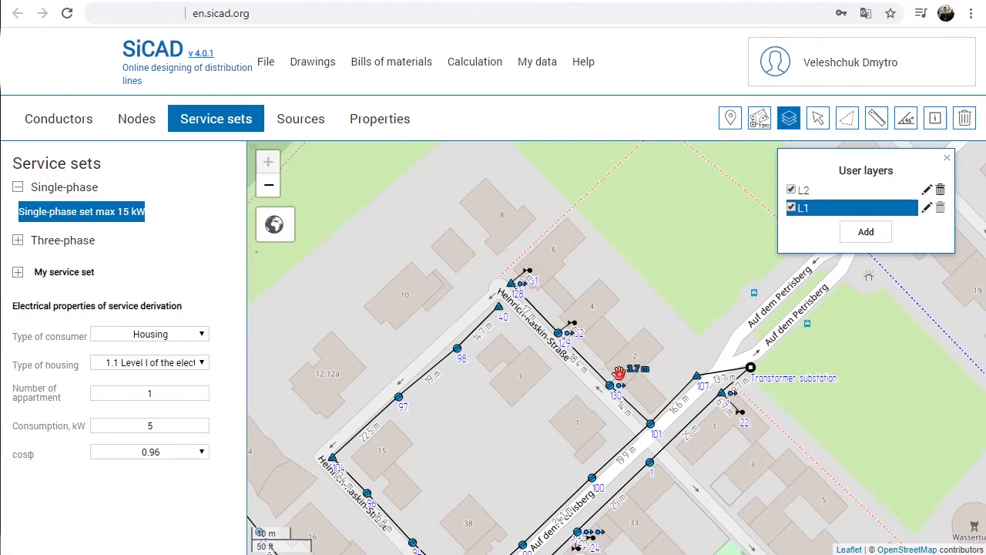
# Step: Hide user layer L1 and show it again
pyautogui.moveTo(532, 458); pyautogui.dragTo(660, 305)
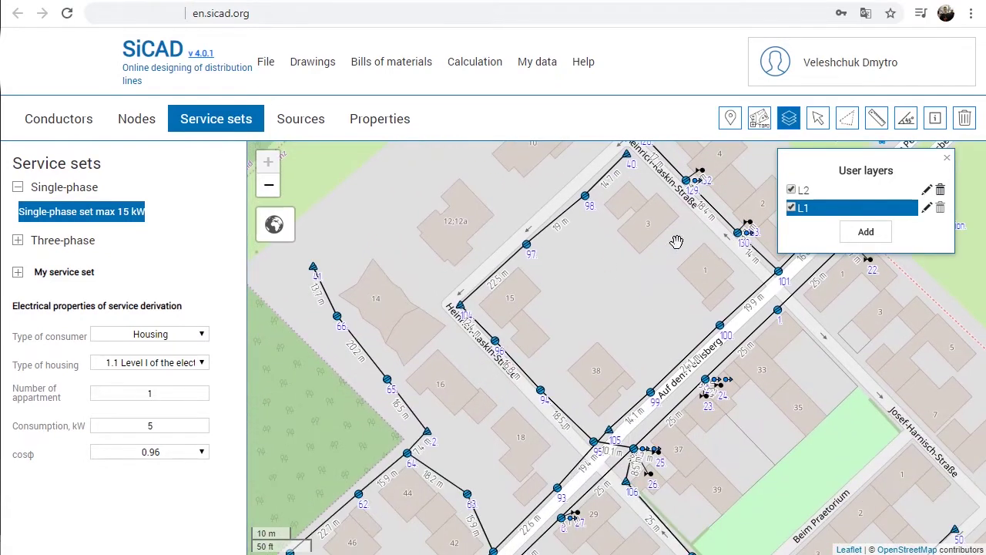
pyautogui.click(790, 208)
pyautogui.click(790, 208)
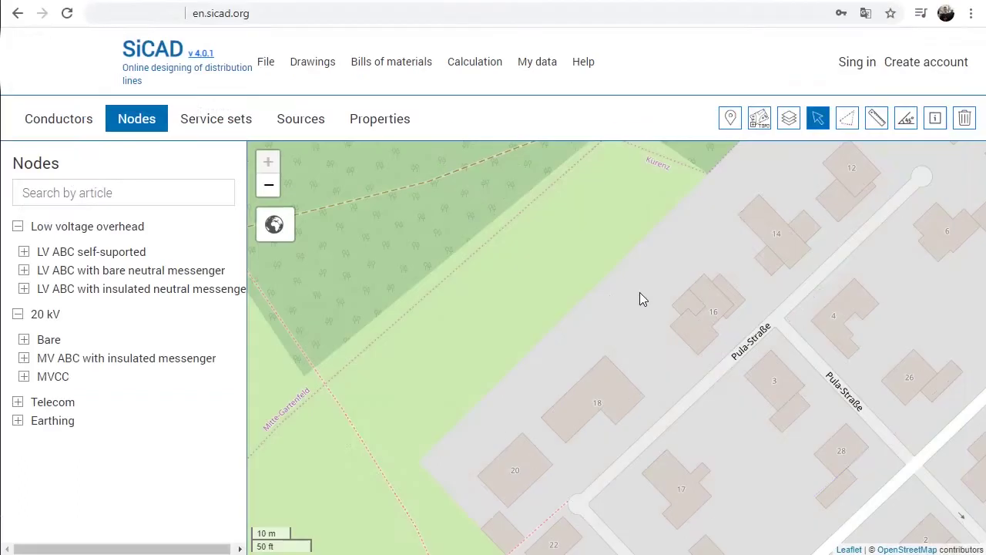
# Step: Draw a self-supported AsXSn 4x70 low-voltage line along the meadow edge with spans of about 17.9, 17.7, 18.9 and 18.1 m
pyautogui.click(77, 119)
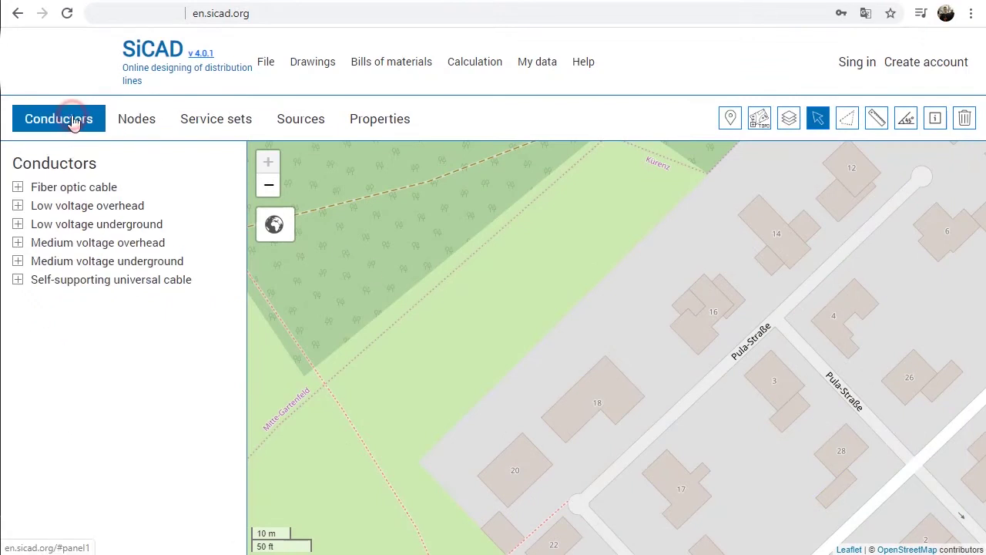
pyautogui.click(18, 207)
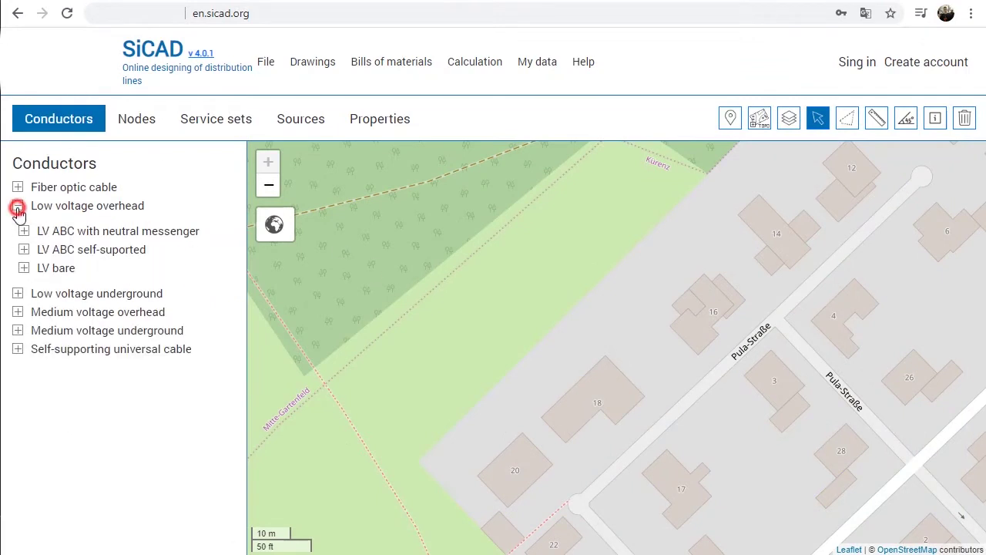
pyautogui.click(24, 251)
pyautogui.click(70, 445)
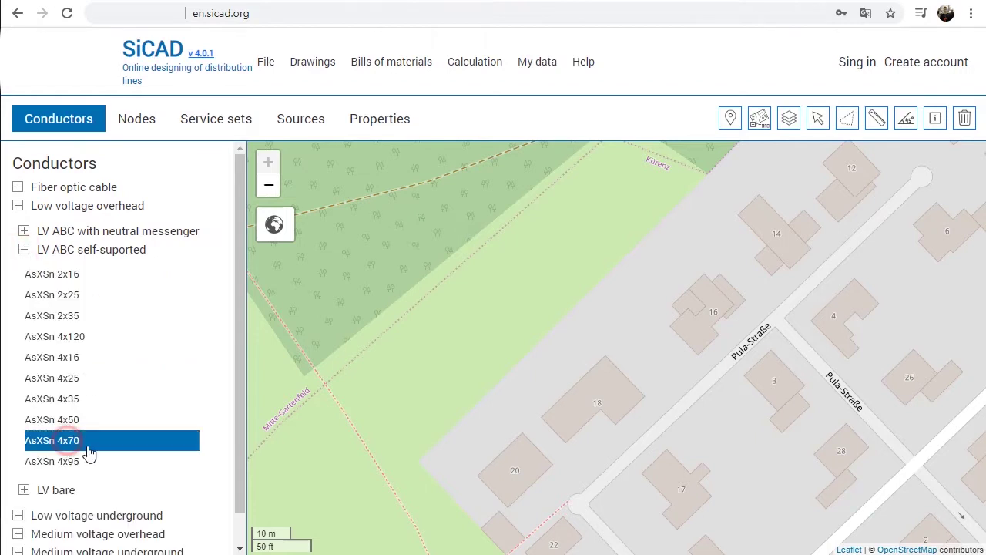
pyautogui.click(417, 448)
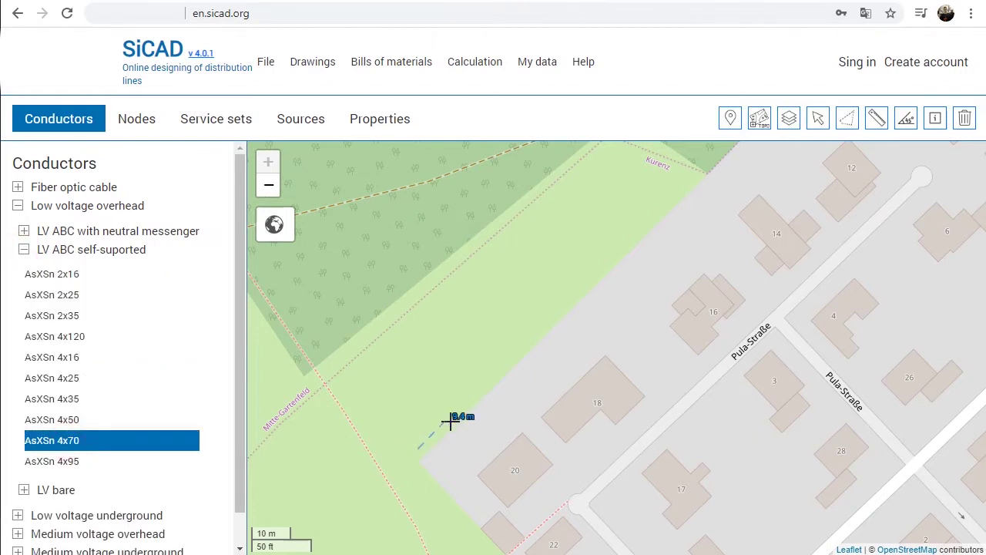
pyautogui.click(467, 397)
pyautogui.click(520, 349)
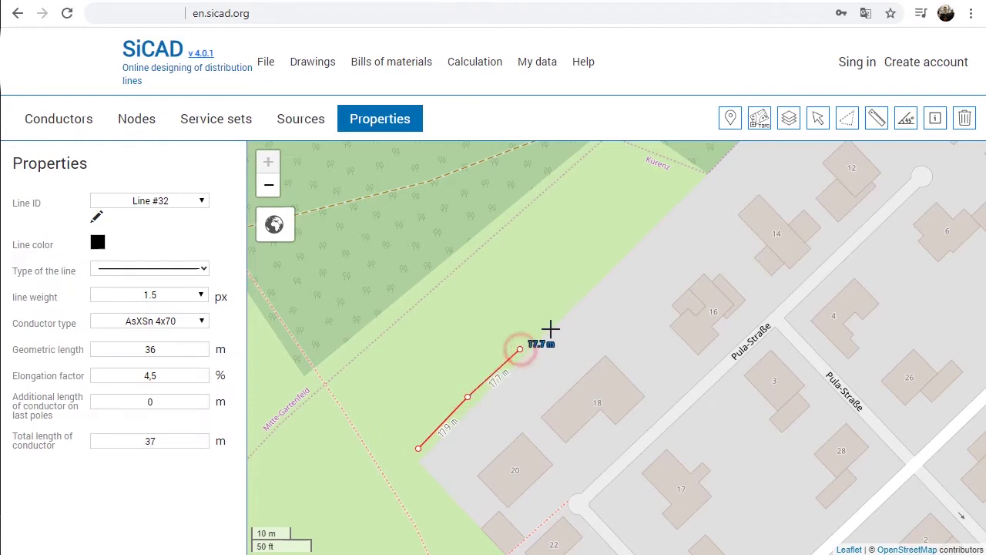
pyautogui.click(572, 295)
pyautogui.click(626, 246)
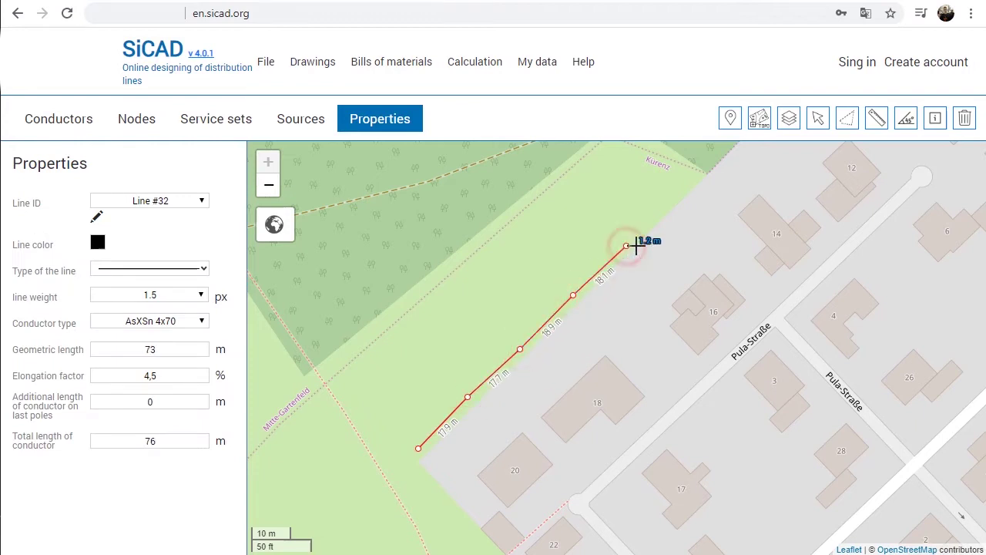
# Step: Continue drawing from the line's starting end, adding spans of about 11.5 m and 12.9 m
pyautogui.rightClick(695, 223)
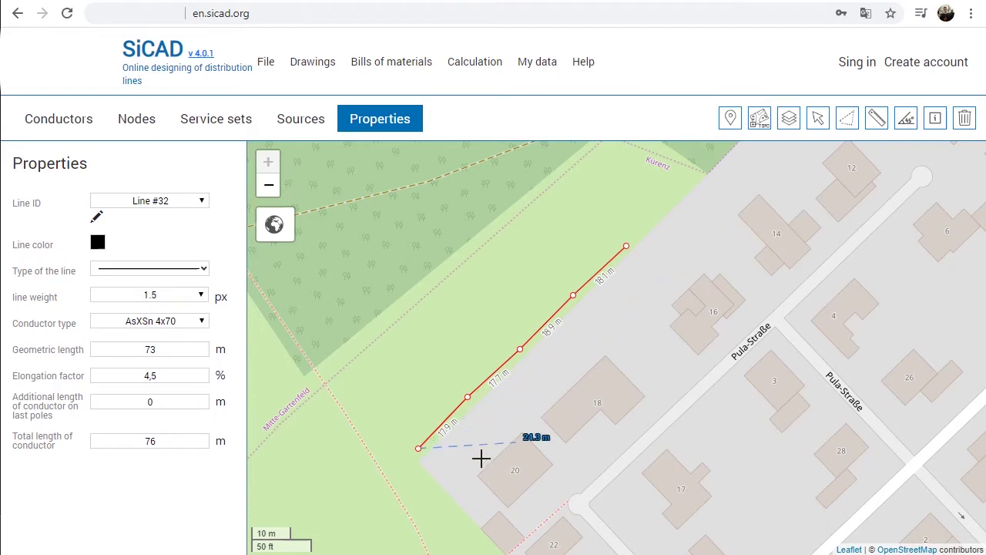
pyautogui.click(433, 486)
pyautogui.click(350, 387)
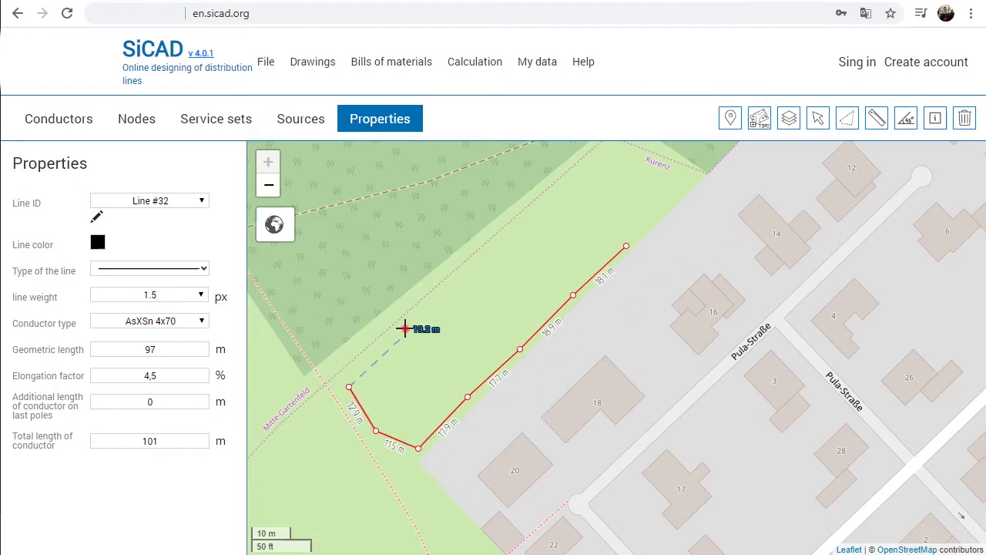
# Step: Extend the line north through the forest with a straight section of about 150 m, divided into 25 m spans
pyautogui.moveTo(403, 326); pyautogui.dragTo(537, 436)
pyautogui.scroll(-1, 465, 393)
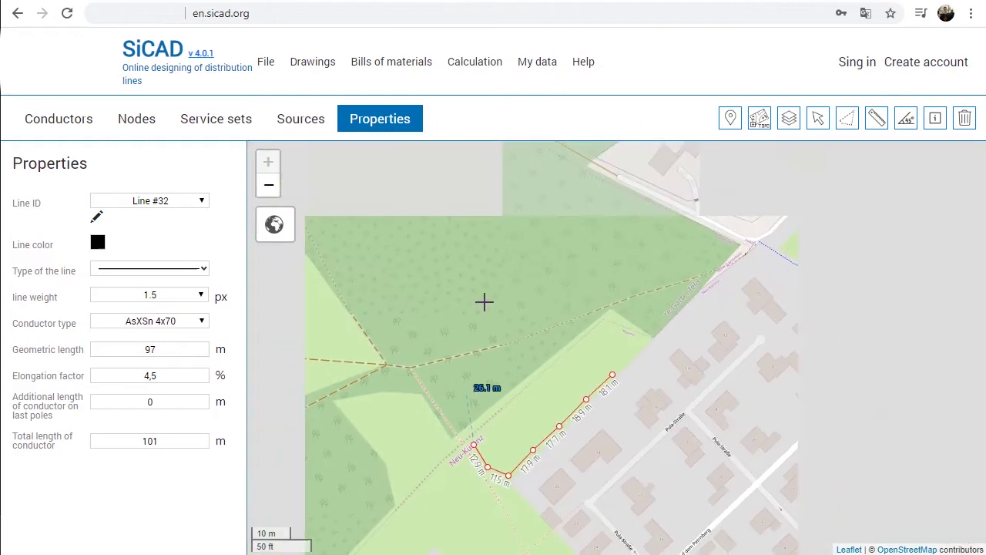
pyautogui.moveTo(484, 302); pyautogui.dragTo(537, 385)
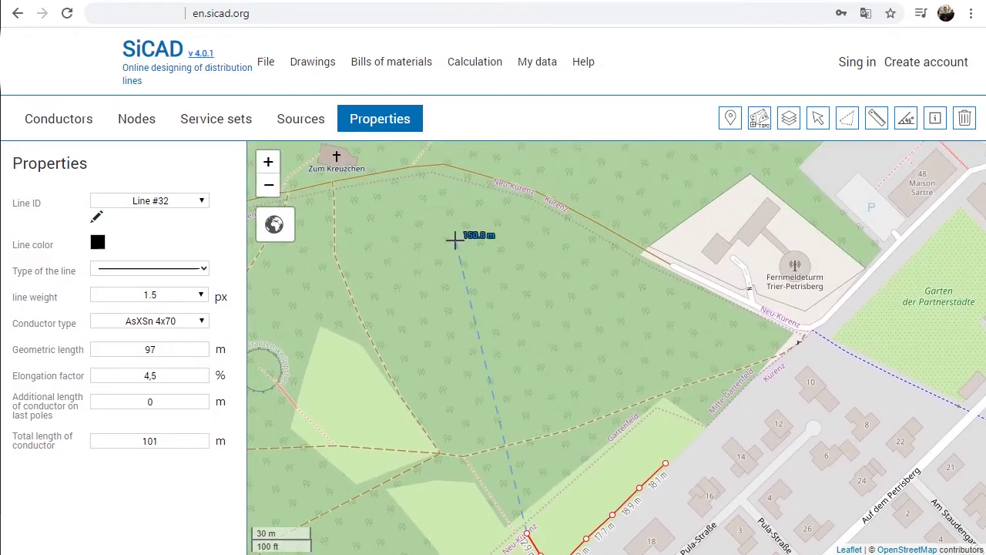
pyautogui.click(455, 240)
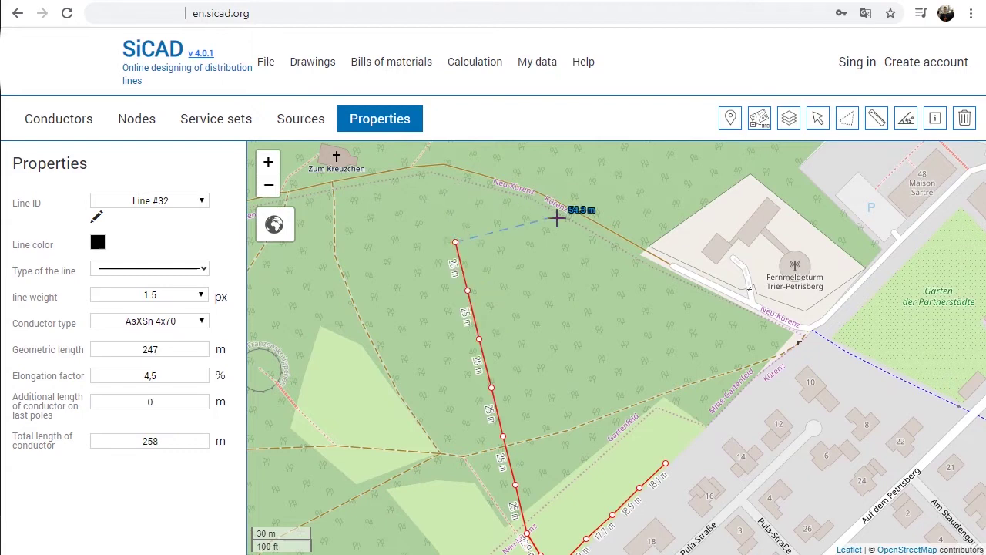
# Step: Add another straight section of about 150 m toward the northeast in 25 m spans and finish the line
pyautogui.scroll(-1, 589, 182)
pyautogui.scroll(-2, 588, 183)
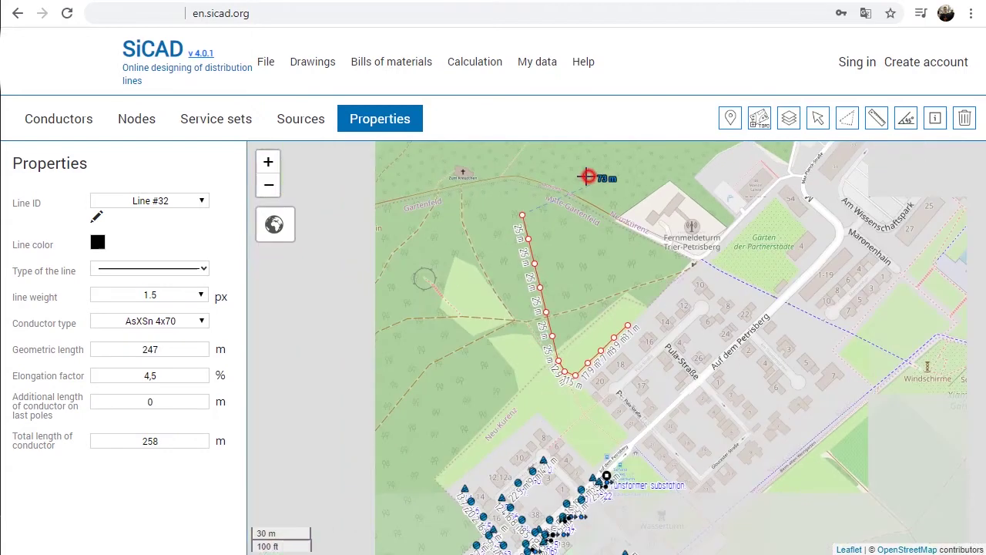
pyautogui.scroll(1, 510, 292)
pyautogui.moveTo(510, 291); pyautogui.dragTo(440, 379)
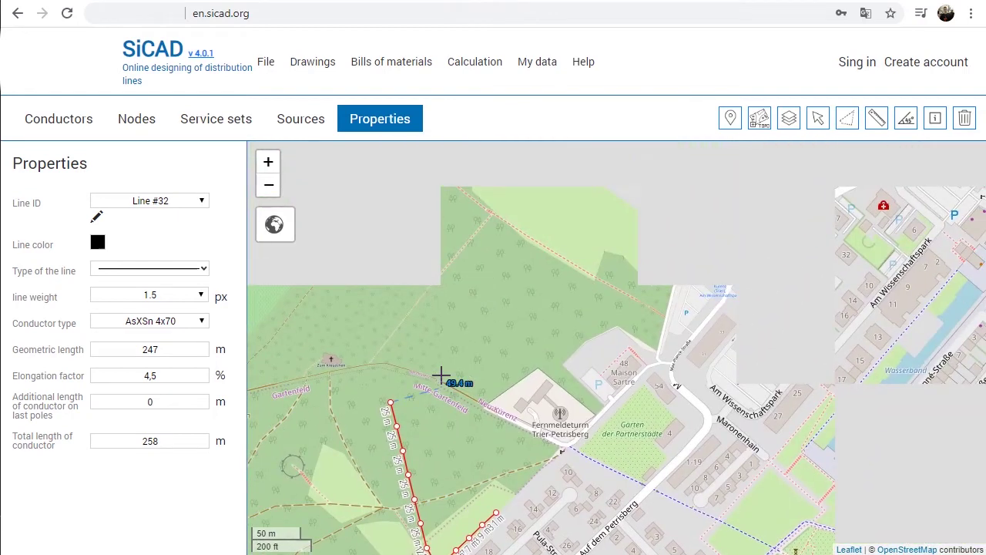
pyautogui.click(501, 241)
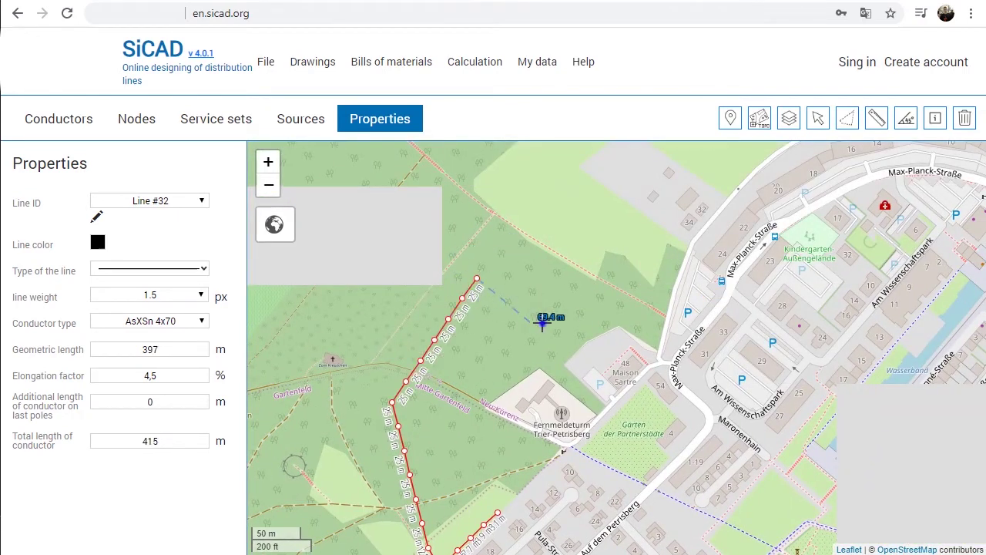
pyautogui.press('Escape')
# Step: Select the newly drawn AsXSn 4x70 line and rename its ID as Line 1
pyautogui.scroll(3, 465, 368)
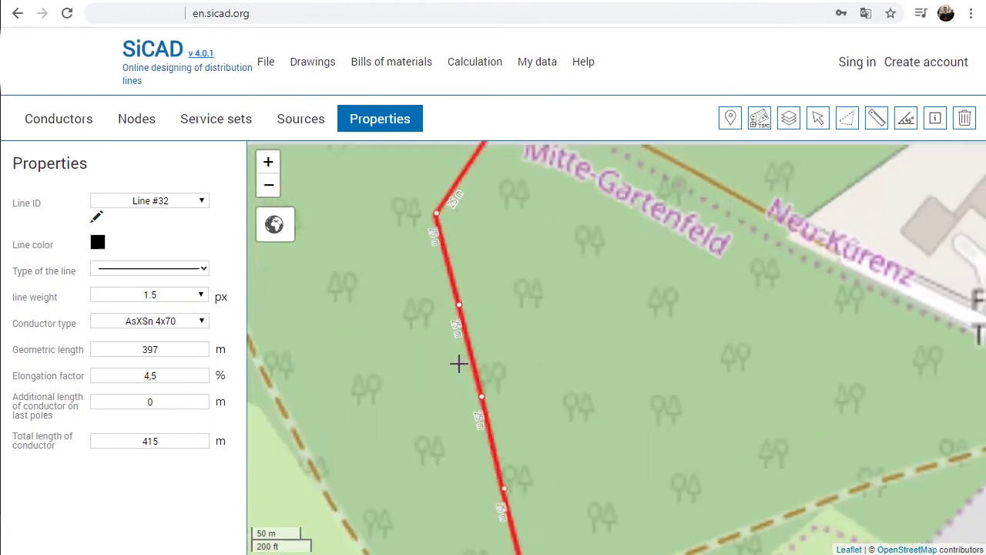
pyautogui.moveTo(528, 223); pyautogui.dragTo(532, 346)
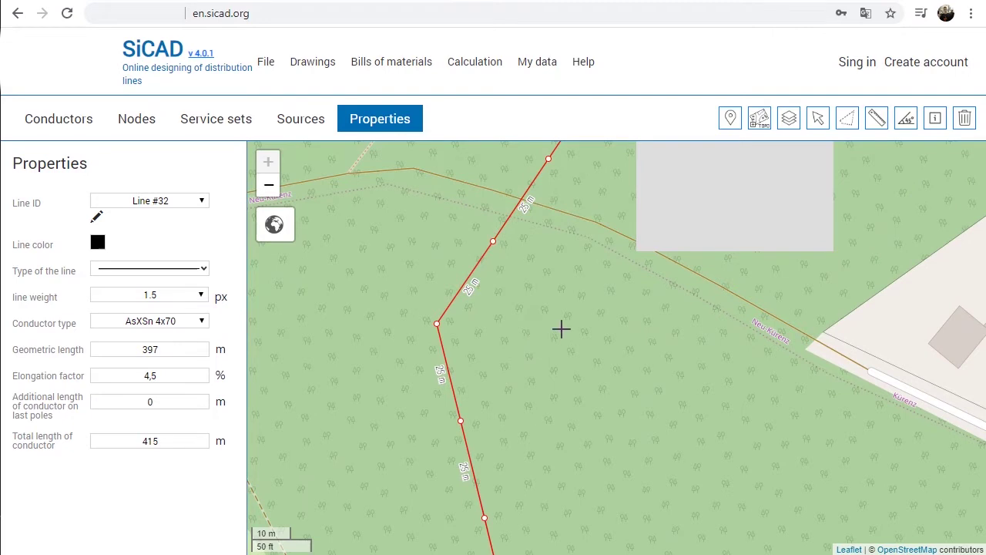
pyautogui.click(819, 119)
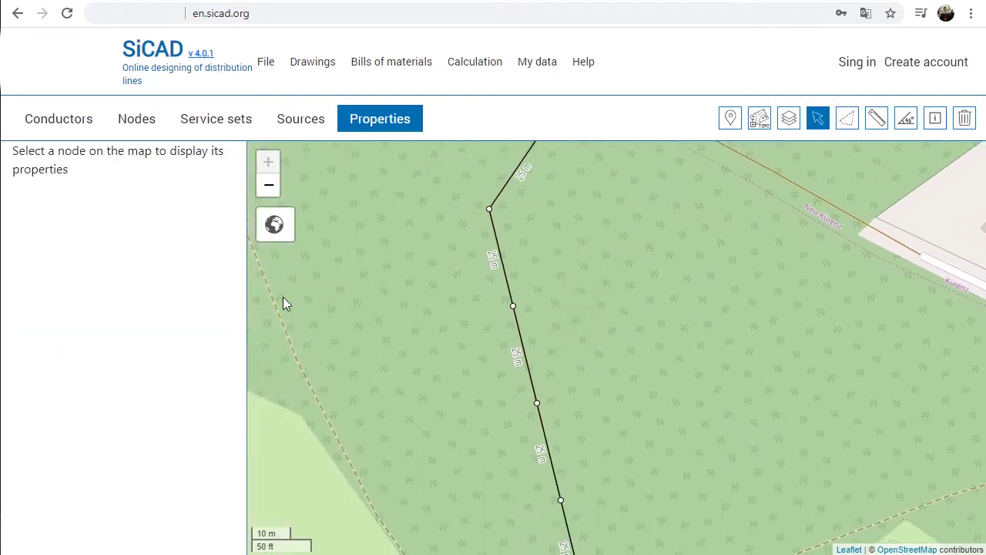
pyautogui.click(495, 232)
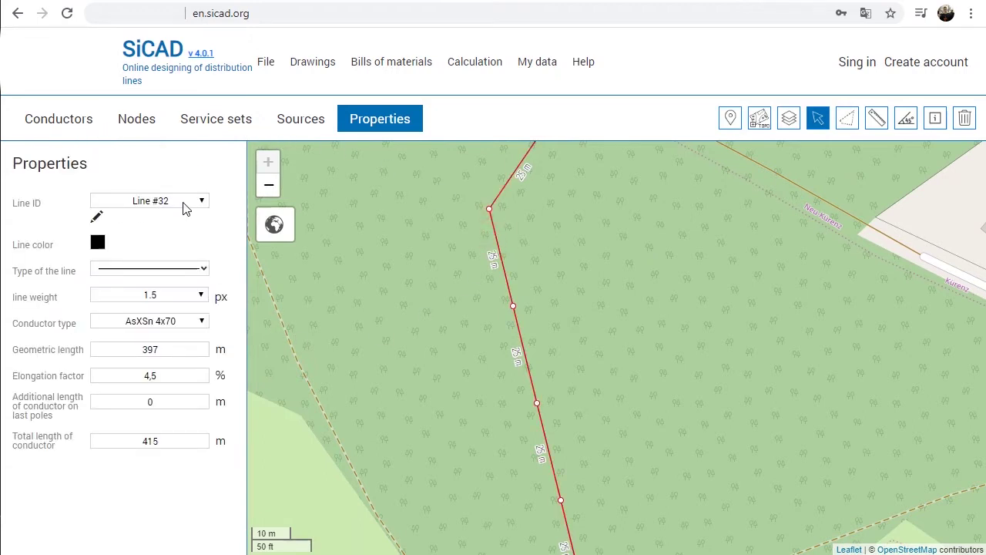
pyautogui.click(96, 218)
pyautogui.moveTo(170, 202); pyautogui.dragTo(153, 203)
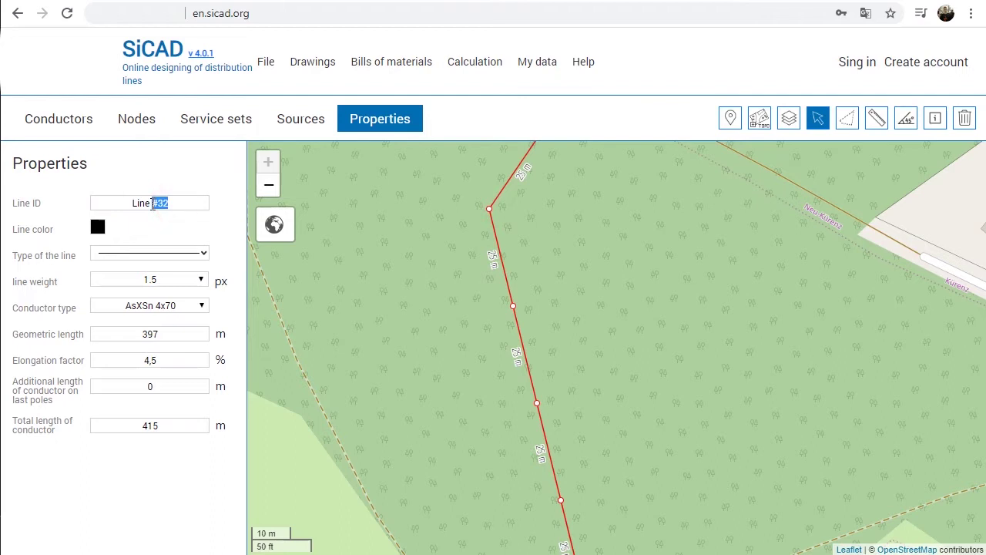
pyautogui.write('1')
pyautogui.press('Return')
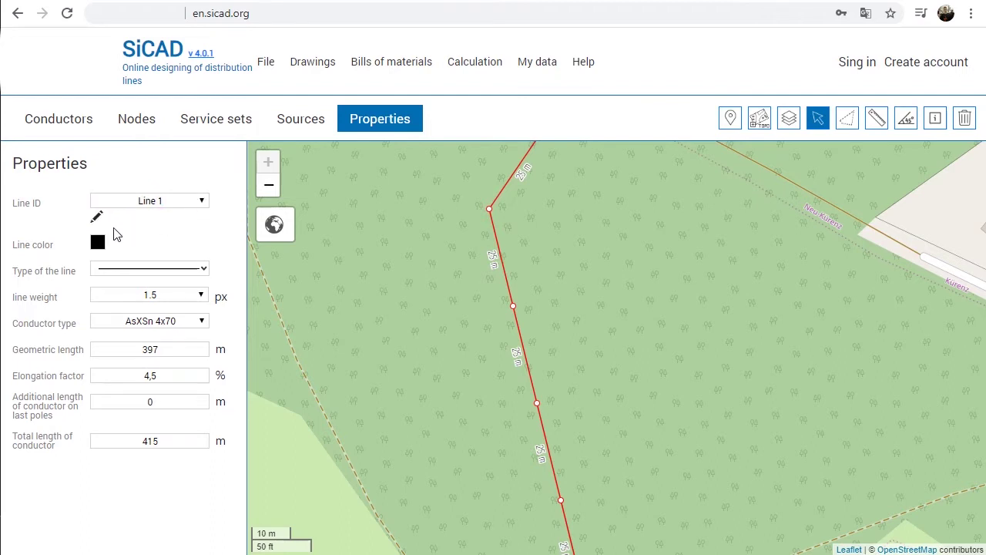
# Step: Change Line 1's color to blue and set its line weight to 2 px
pyautogui.click(97, 242)
pyautogui.click(142, 294)
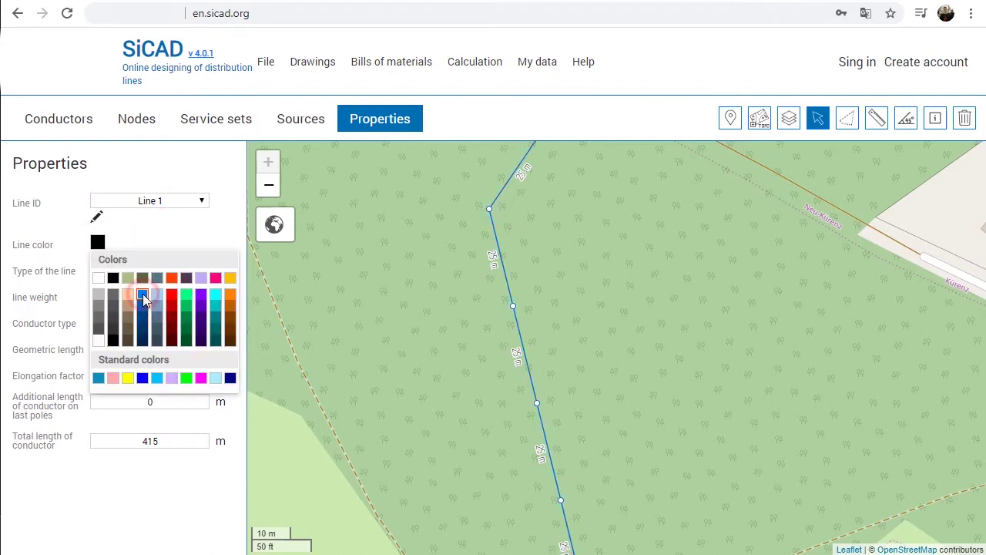
pyautogui.click(165, 300)
pyautogui.click(160, 340)
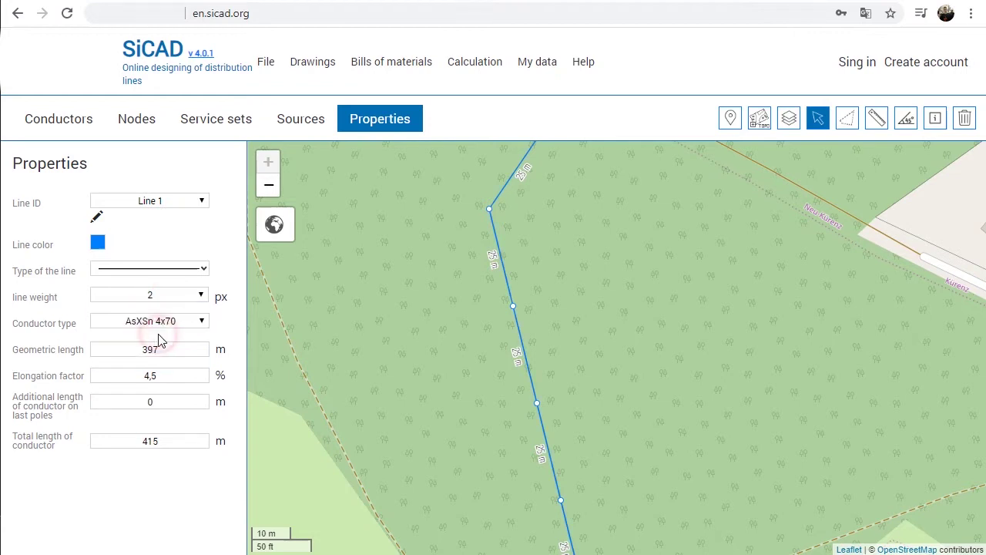
# Step: Review Line 1's available conductor types, geometric length, elongation factor, additional length and total conductor length
pyautogui.click(171, 323)
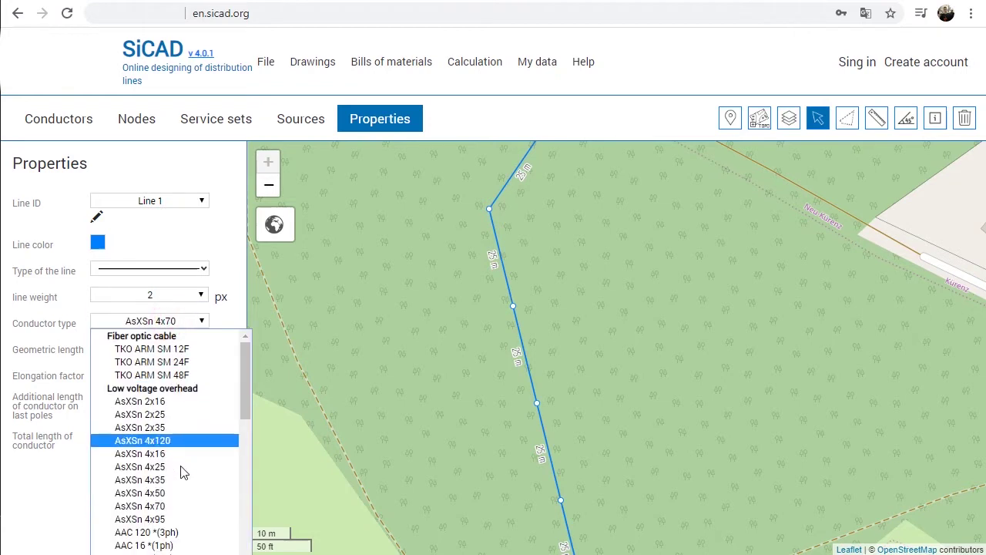
pyautogui.click(184, 229)
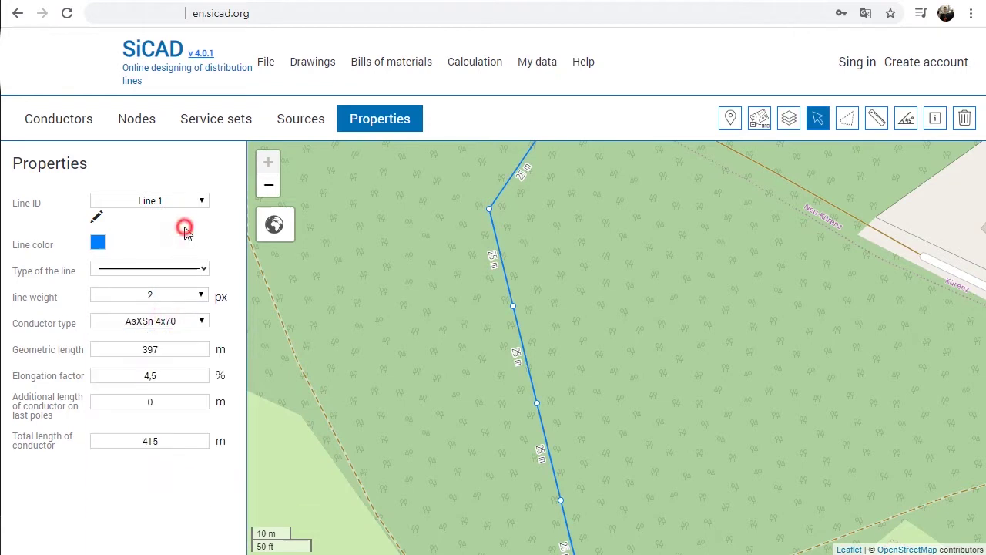
pyautogui.doubleClick(171, 351)
pyautogui.doubleClick(158, 377)
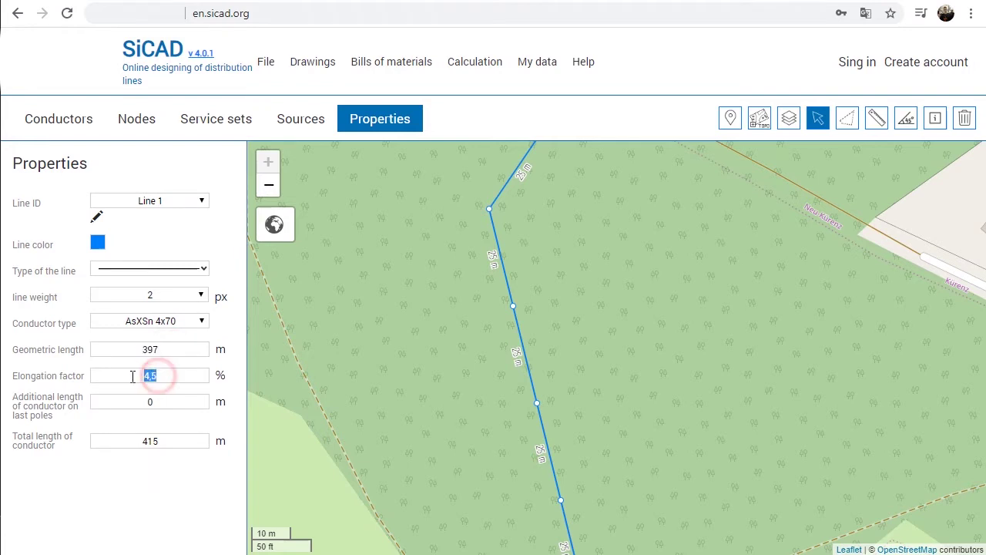
pyautogui.doubleClick(157, 402)
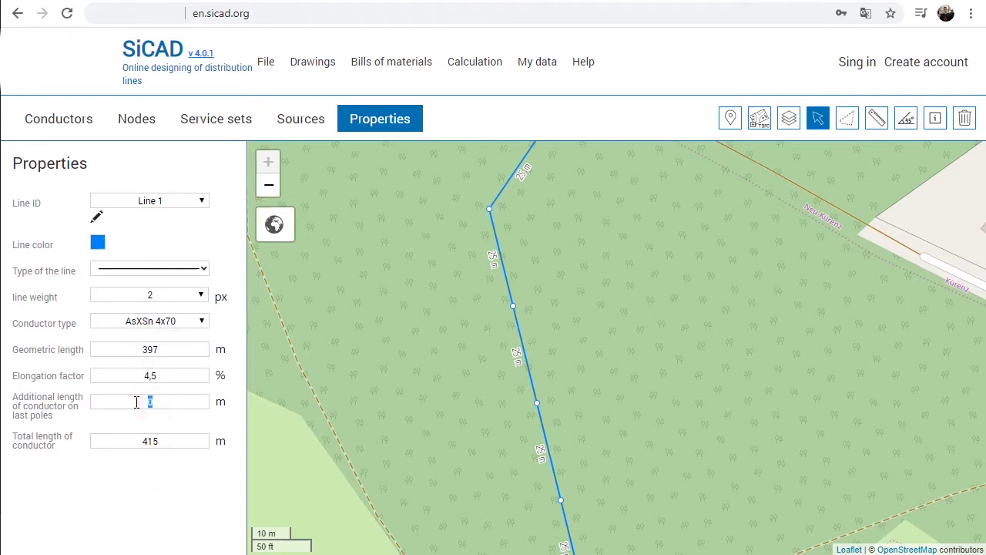
pyautogui.click(175, 441)
pyautogui.doubleClick(165, 441)
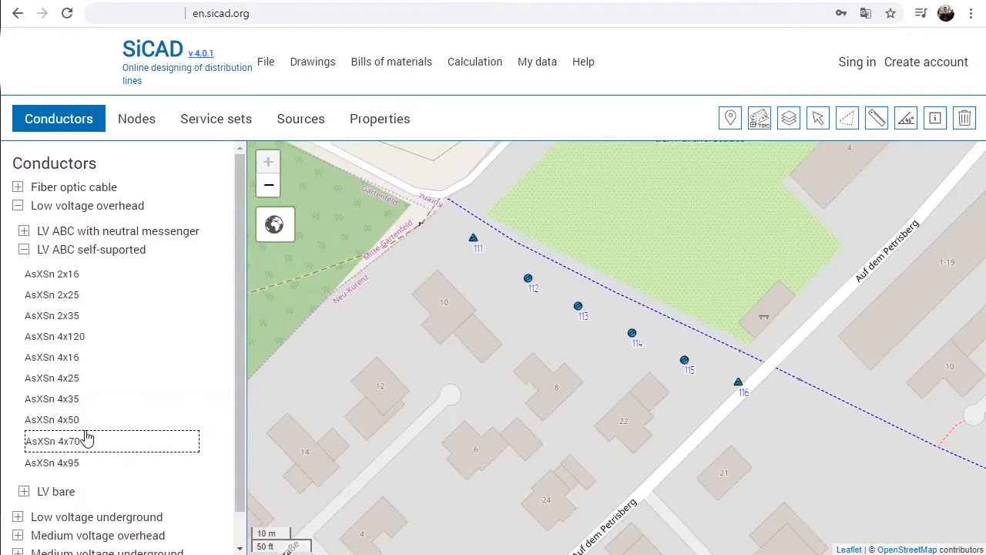
# Step: Start an AsXSn 4x95 line north of building 12 with spans of about 15 m, 17 m and 18 m up to pole 111
pyautogui.click(71, 462)
pyautogui.click(321, 356)
pyautogui.click(355, 308)
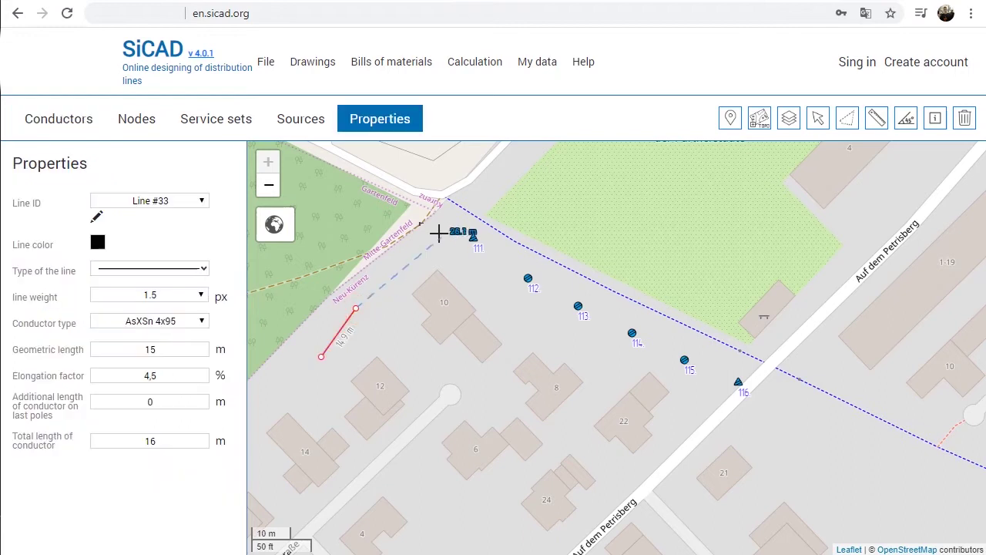
pyautogui.click(401, 256)
pyautogui.click(473, 238)
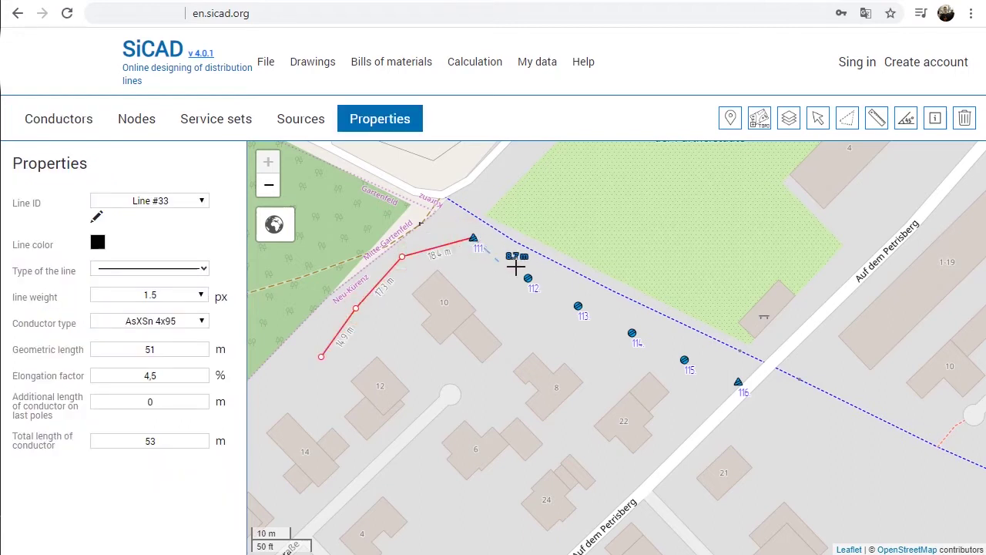
# Step: Continue the AsXSn 4x95 line through poles 112, 113, 114 and 115 and finish it at pole 116
pyautogui.click(528, 279)
pyautogui.click(576, 306)
pyautogui.click(632, 333)
pyautogui.click(683, 367)
pyautogui.doubleClick(736, 391)
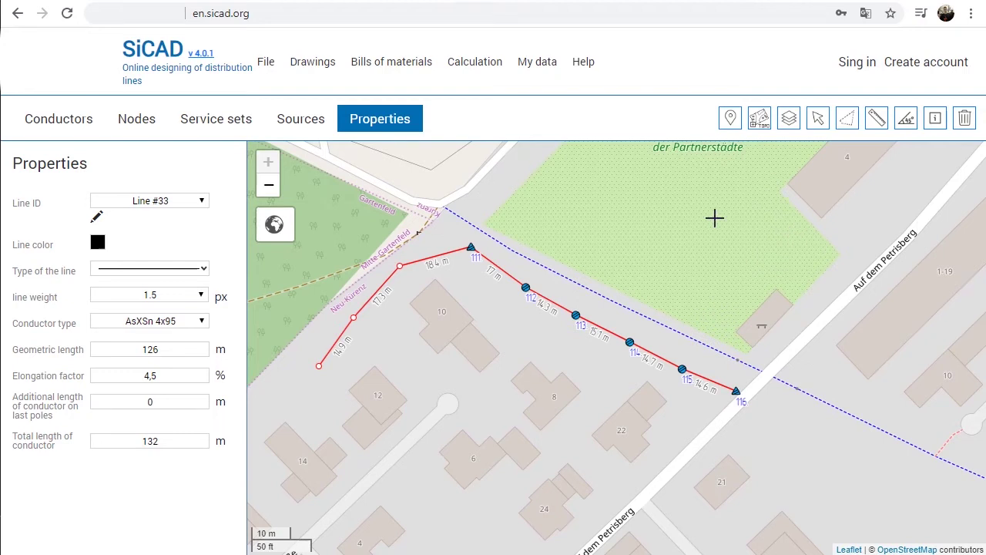
# Step: Rename the user layer Main layer as L1
pyautogui.click(789, 121)
pyautogui.click(926, 190)
pyautogui.click(863, 192)
pyautogui.moveTo(859, 193); pyautogui.dragTo(766, 186)
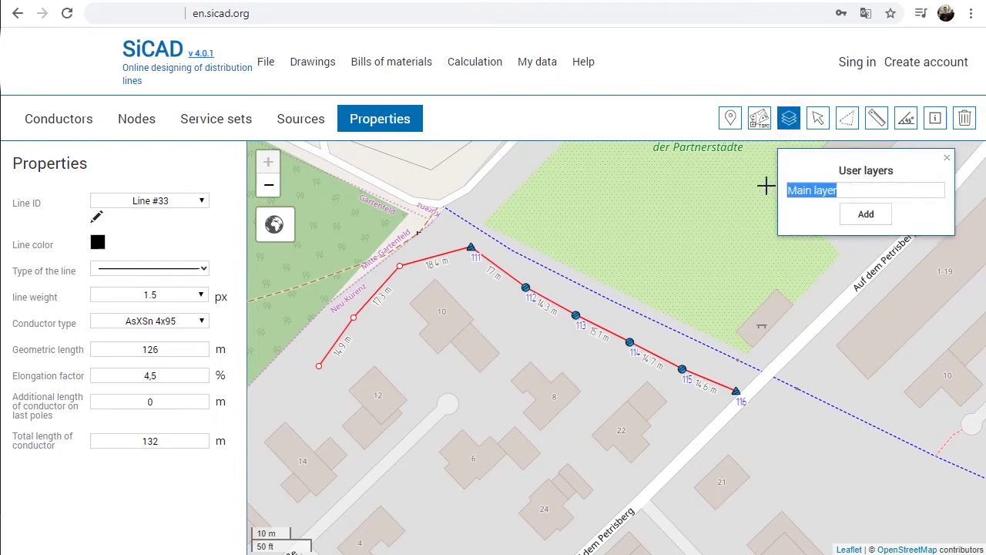
pyautogui.write('L1')
pyautogui.click(845, 216)
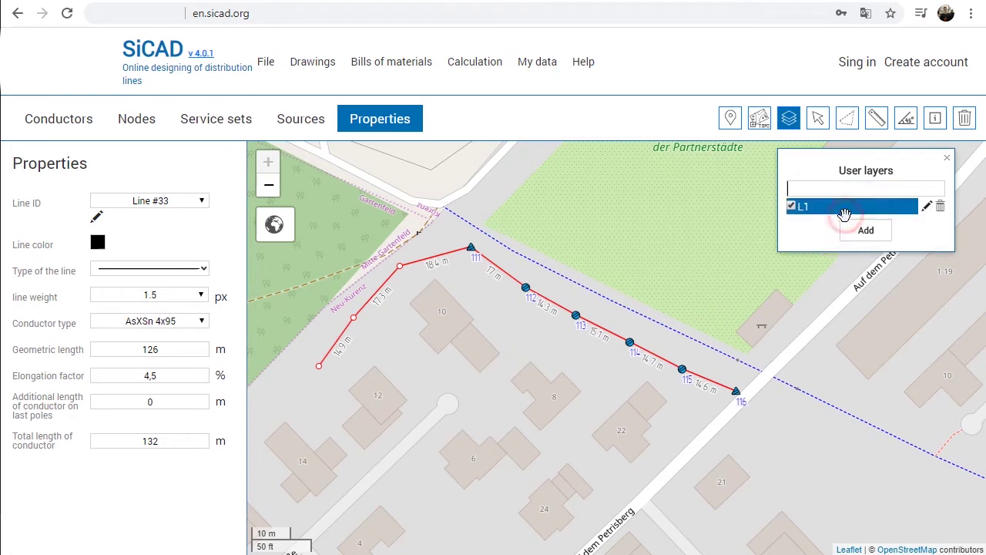
# Step: Draw an AsXSn 4x70 branch of about 17 m to the bend before pole 111, and shift the shared node slightly southeast
pyautogui.moveTo(583, 247); pyautogui.dragTo(744, 301)
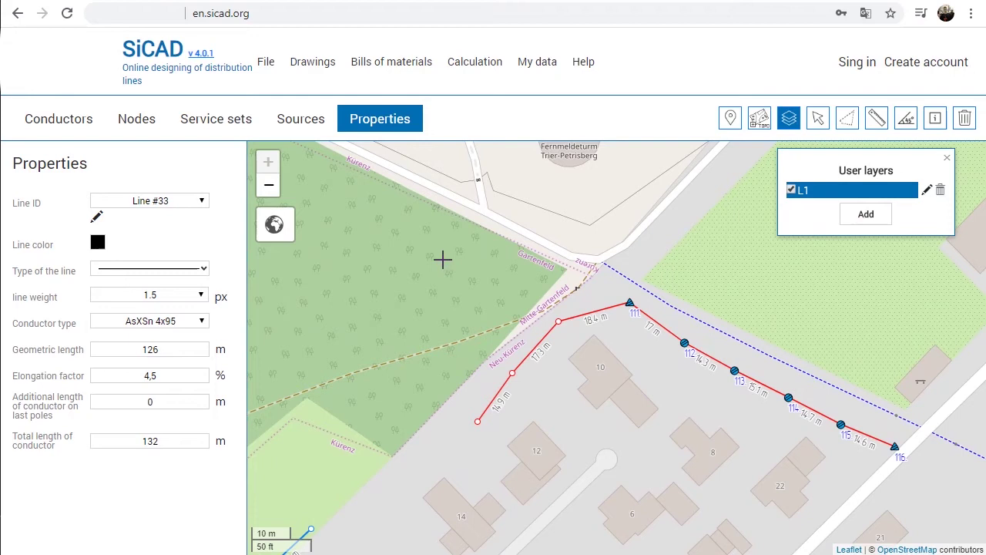
pyautogui.click(74, 126)
pyautogui.click(80, 442)
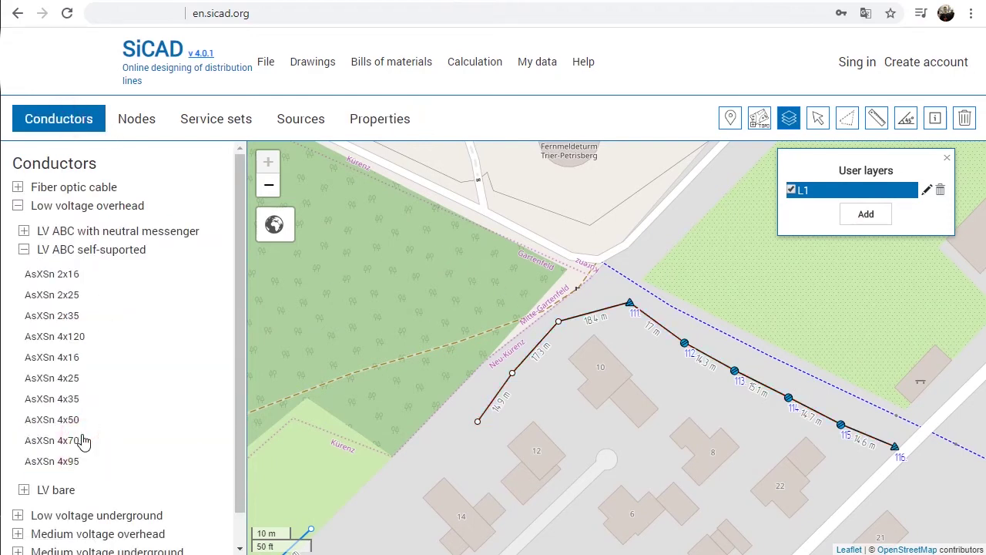
pyautogui.click(561, 329)
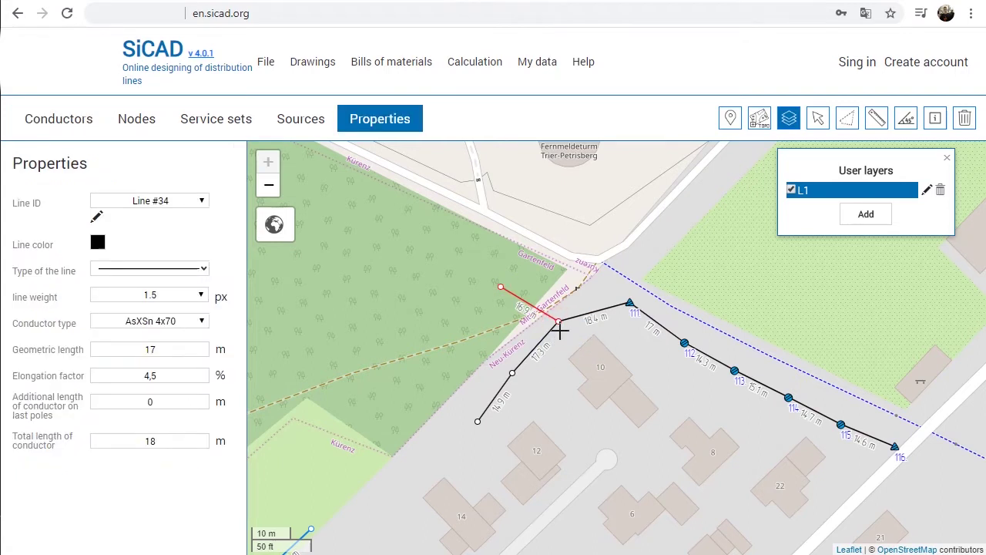
pyautogui.moveTo(560, 322)
pyautogui.mouseDown()
pyautogui.moveTo(561, 345)
pyautogui.moveTo(563, 314)
pyautogui.moveTo(563, 342)
pyautogui.moveTo(563, 332)
pyautogui.mouseUp()
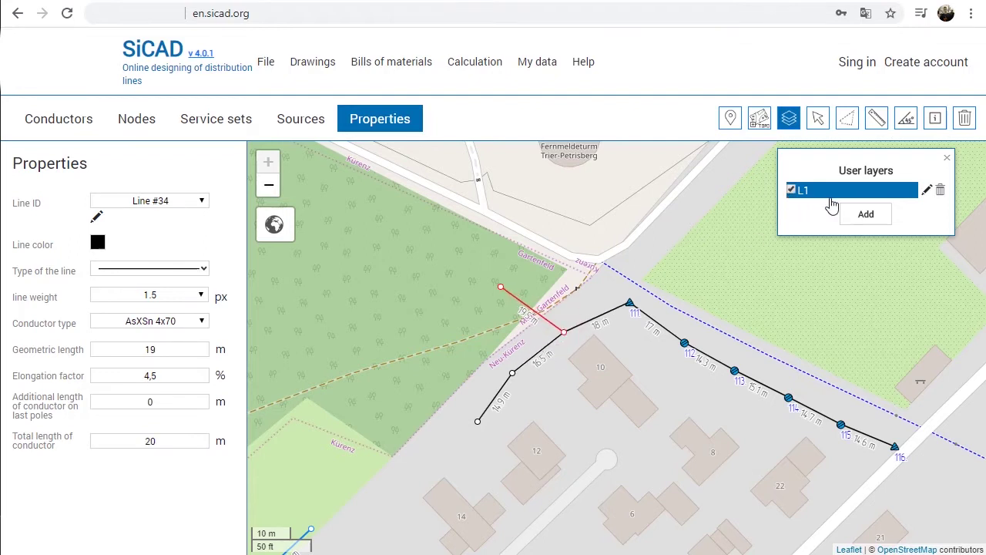
# Step: Add a second user layer named L2 and make it the active layer
pyautogui.click(848, 216)
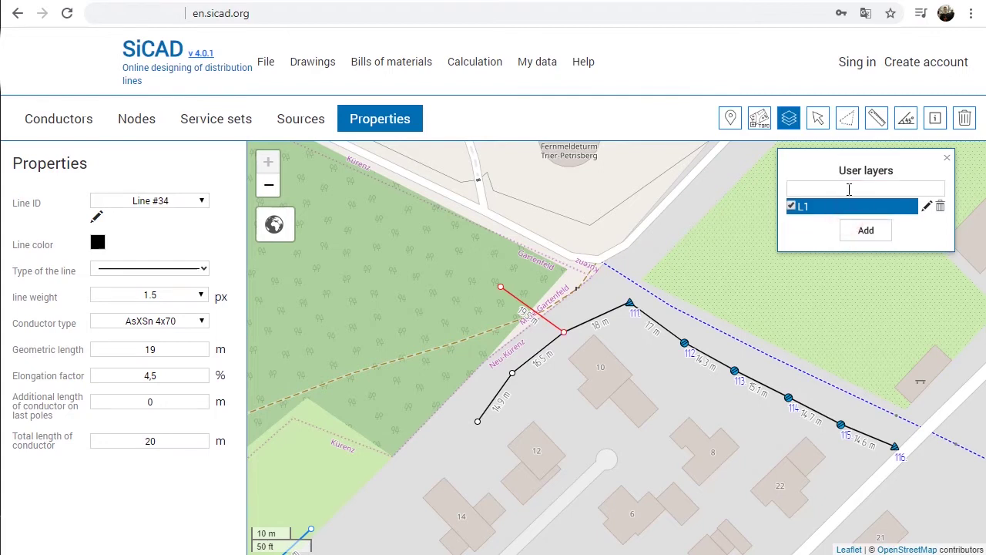
pyautogui.write('L2')
pyautogui.click(862, 232)
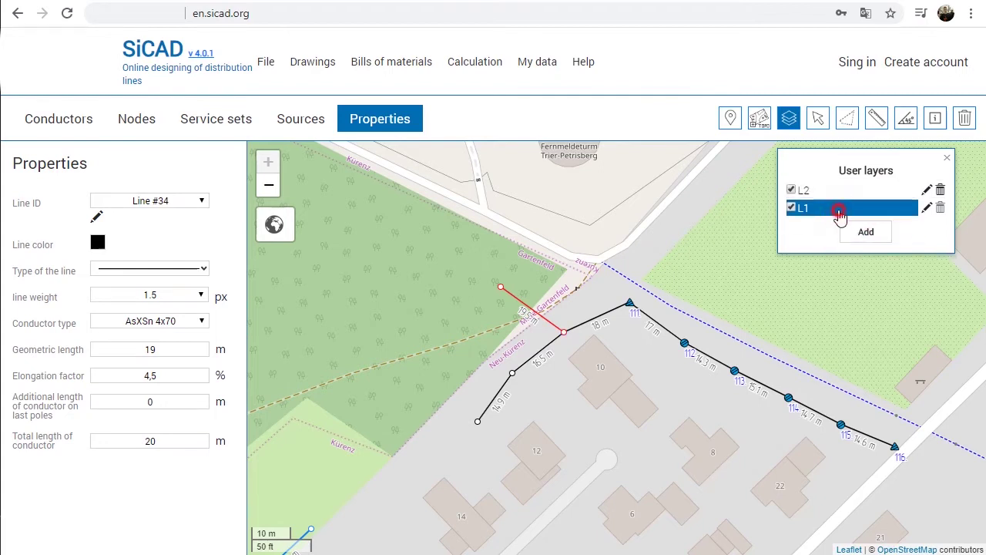
pyautogui.click(832, 192)
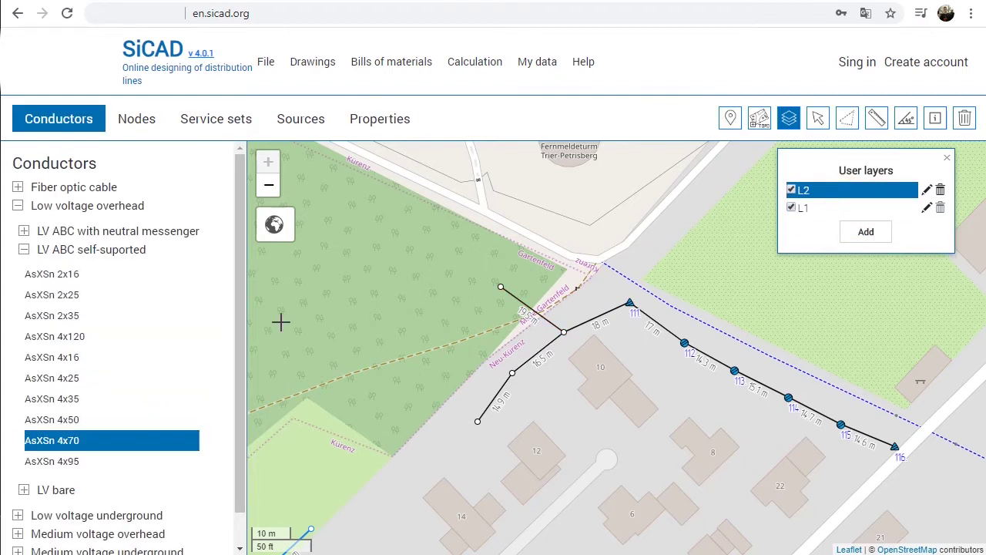
# Step: Choose the AsXSn 4x95 conductor and try to connect a line on layer L2 to the L1 node between the 14.9 m and 16.5 m spans
pyautogui.click(73, 461)
pyautogui.click(417, 299)
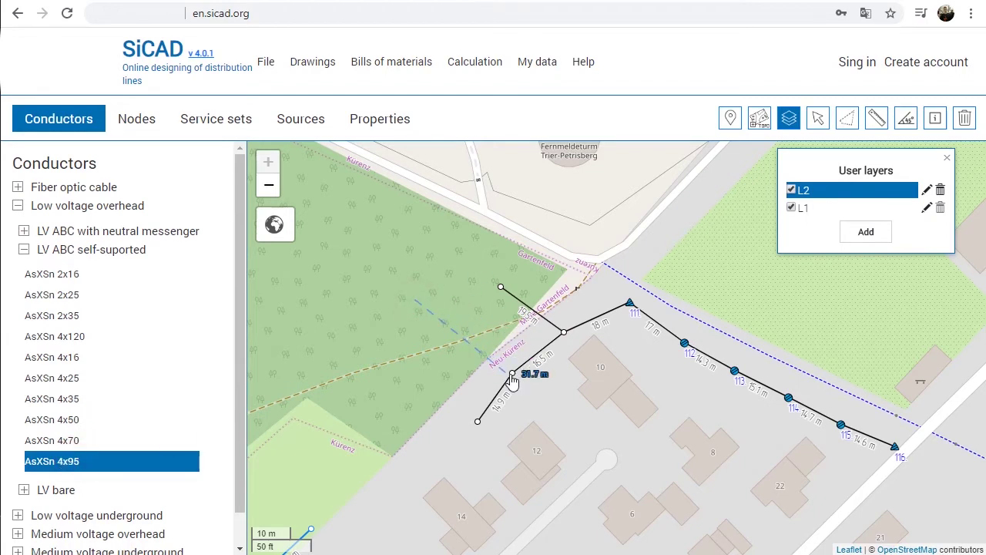
pyautogui.click(512, 373)
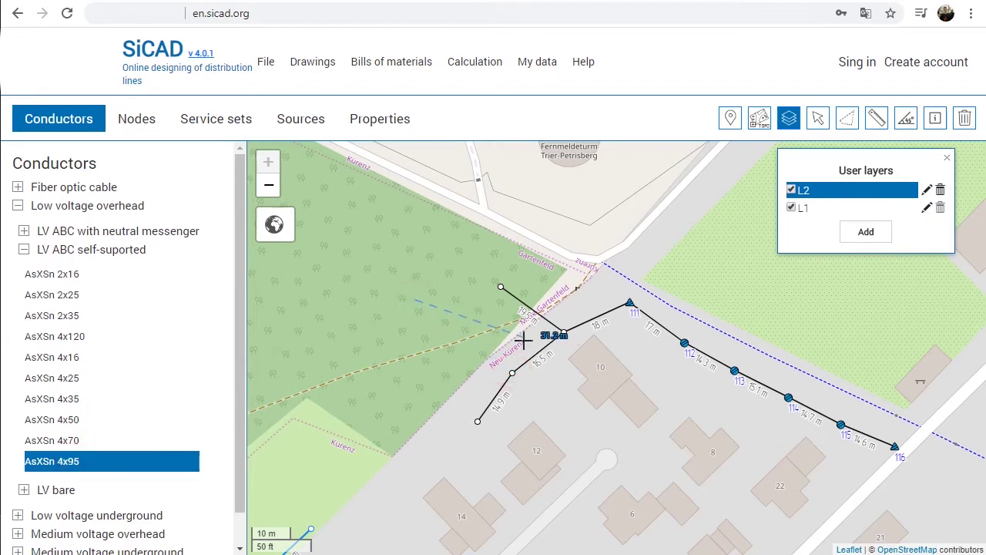
# Step: Draw a two-span AsXSn 4x95 line on layer L2 from the northeast to pole 111, with spans of about 12 m each
pyautogui.click(671, 214)
pyautogui.click(646, 257)
pyautogui.click(631, 302)
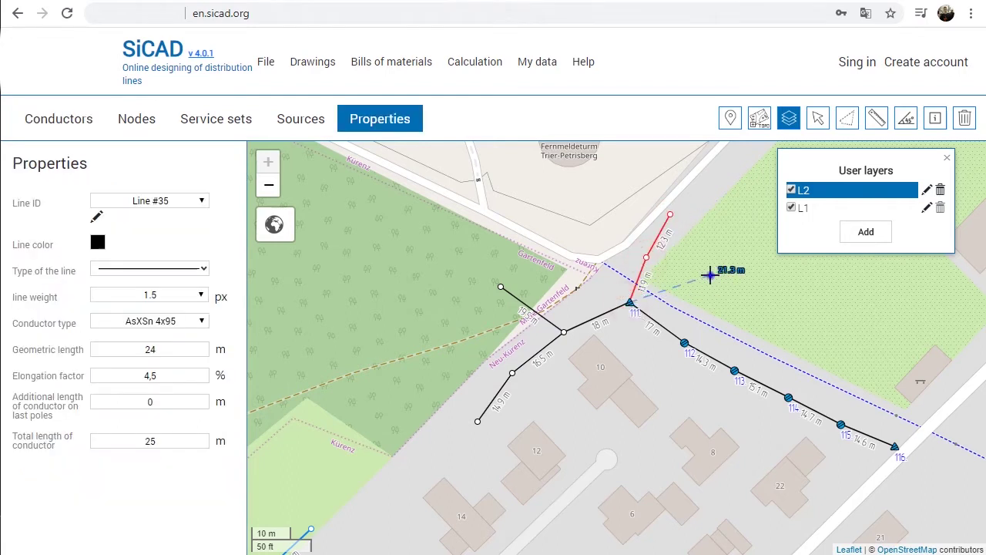
# Step: Select pole 111 and switch the base map to Google Streets
pyautogui.click(818, 117)
pyautogui.click(630, 303)
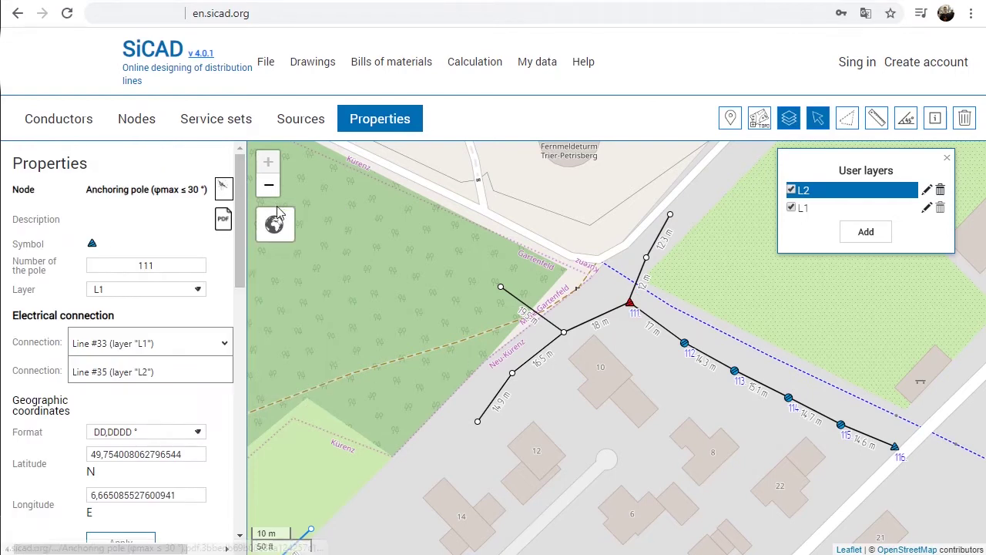
pyautogui.moveTo(275, 224)
pyautogui.click(302, 242)
pyautogui.scroll(2, 547, 310)
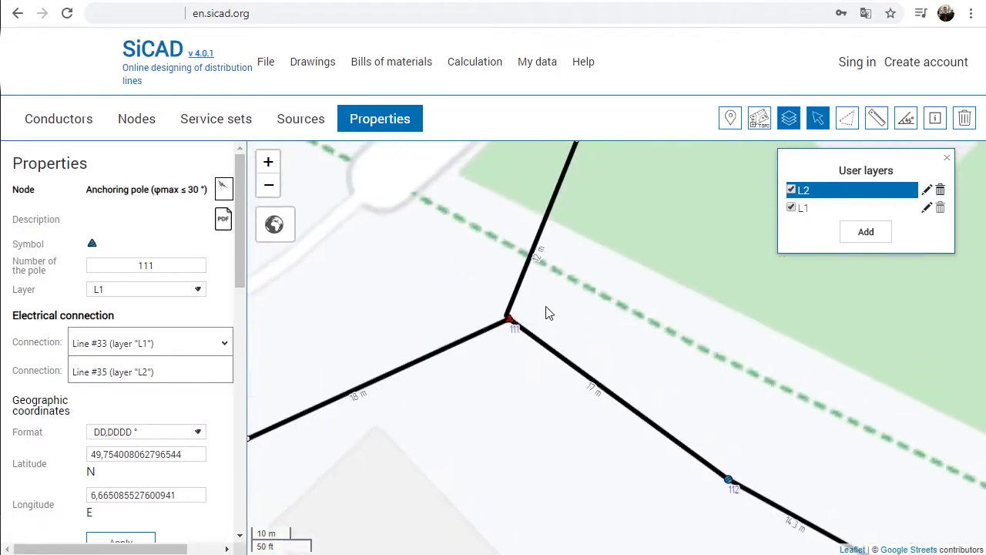
# Step: Shift pole 111 slightly to the east together with its attached lines
pyautogui.moveTo(479, 317); pyautogui.dragTo(541, 319)
pyautogui.click(552, 343)
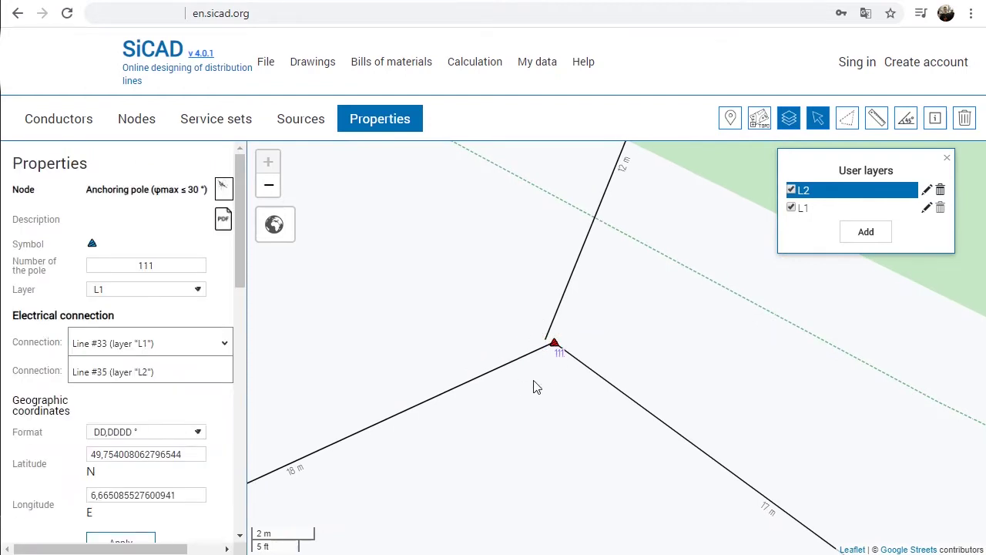
pyautogui.moveTo(556, 349)
pyautogui.mouseDown()
pyautogui.moveTo(552, 380)
pyautogui.moveTo(566, 347)
pyautogui.mouseUp()
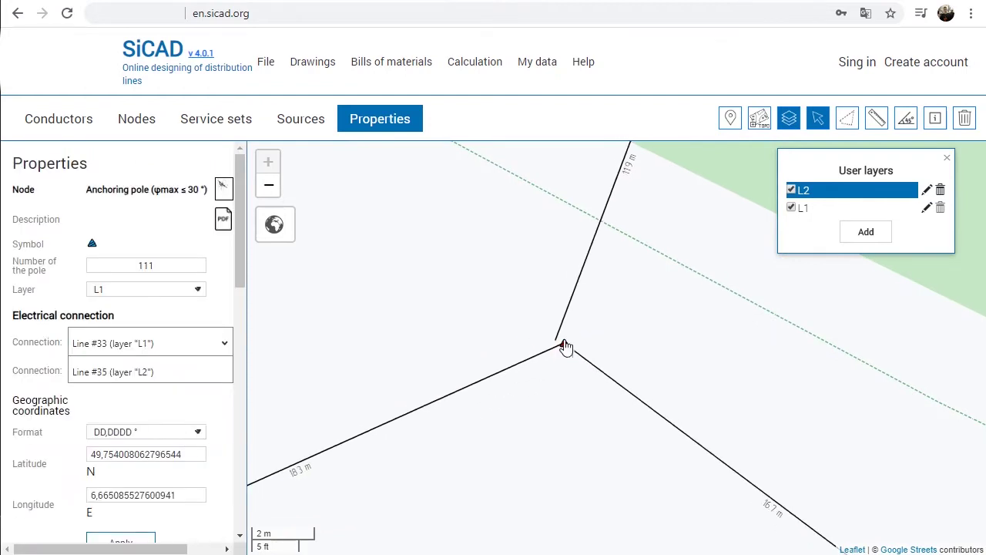
# Step: Electrically connect Line #33 and Line #35 at pole 111, and remove that connection again
pyautogui.click(233, 361)
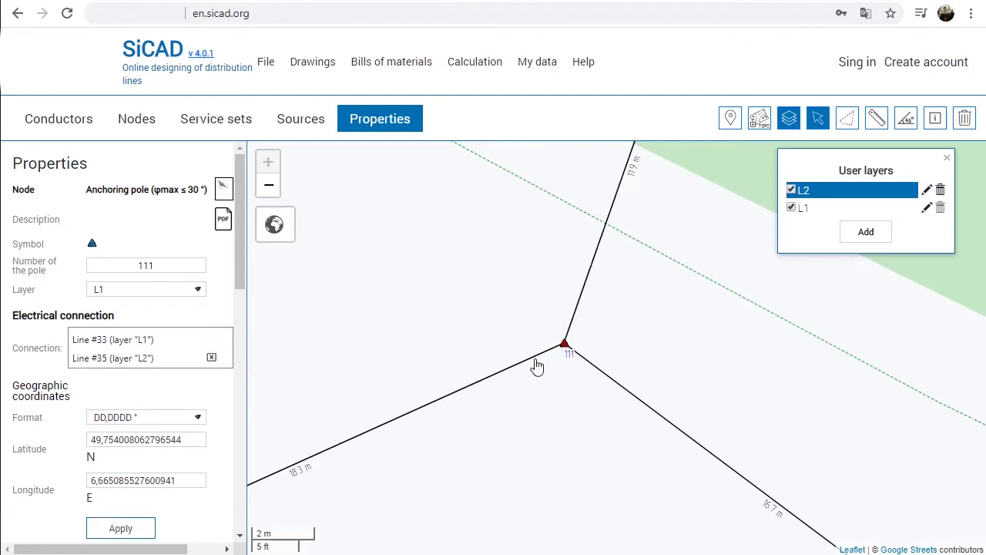
pyautogui.moveTo(567, 344)
pyautogui.mouseDown()
pyautogui.moveTo(543, 346)
pyautogui.moveTo(567, 344)
pyautogui.mouseUp()
pyautogui.click(211, 359)
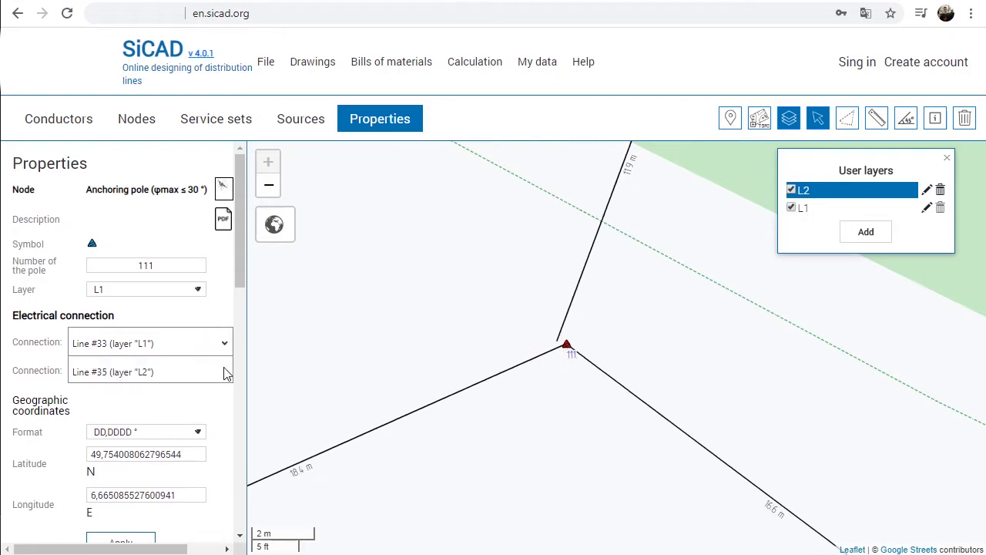
pyautogui.press('Escape')
# Step: Open the full design catalogue for the low voltage overhead LV ABC self-suported nodes
pyautogui.click(133, 124)
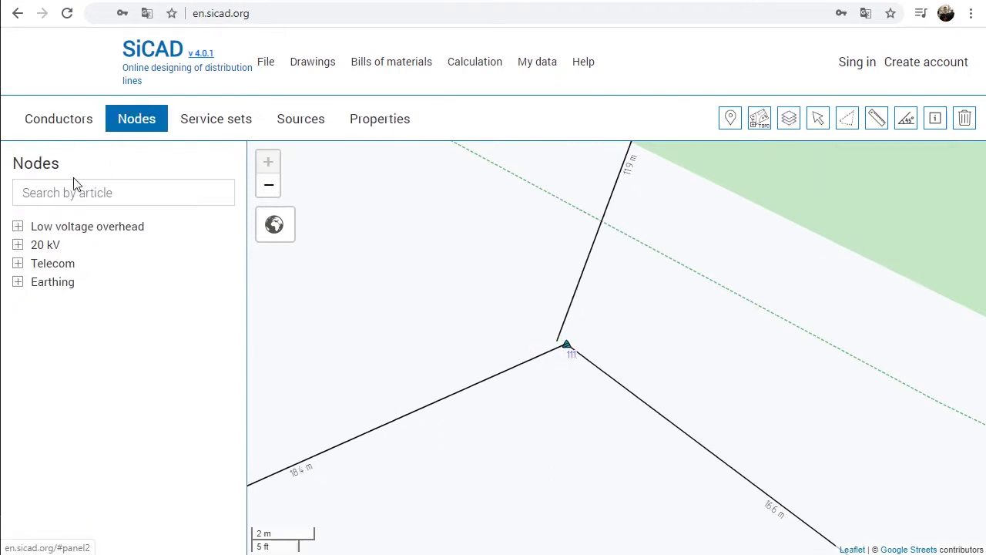
pyautogui.click(17, 227)
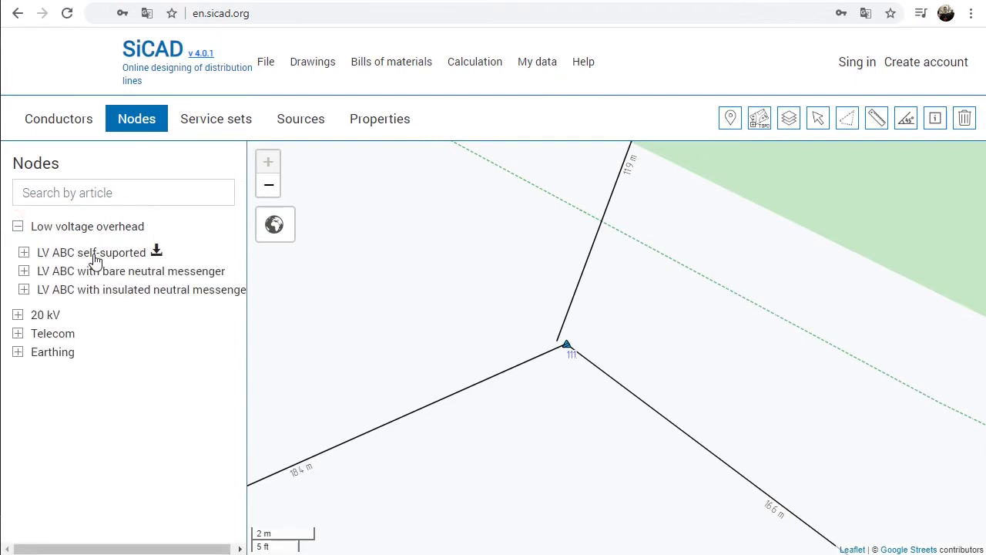
pyautogui.click(157, 252)
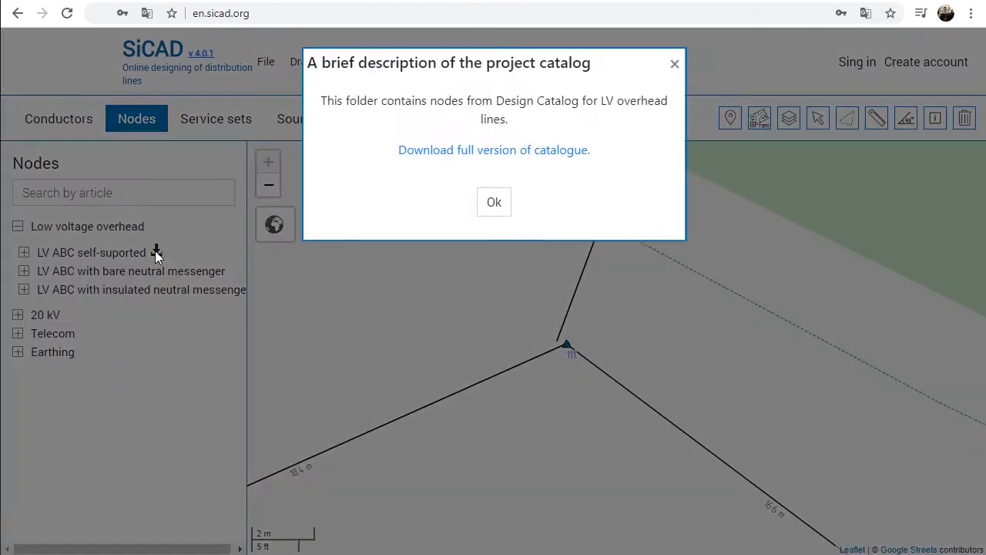
pyautogui.moveTo(326, 104); pyautogui.dragTo(637, 103)
pyautogui.click(528, 117)
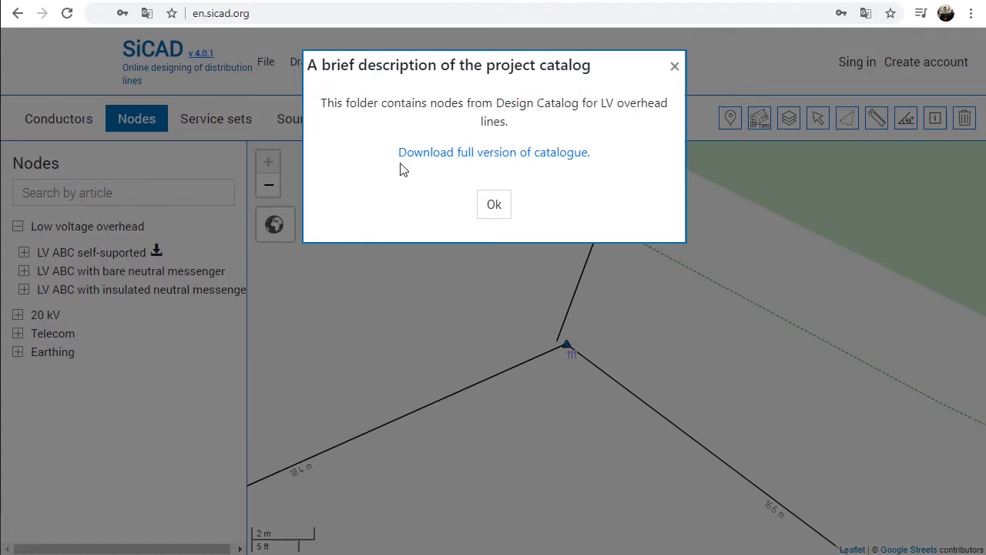
pyautogui.click(455, 155)
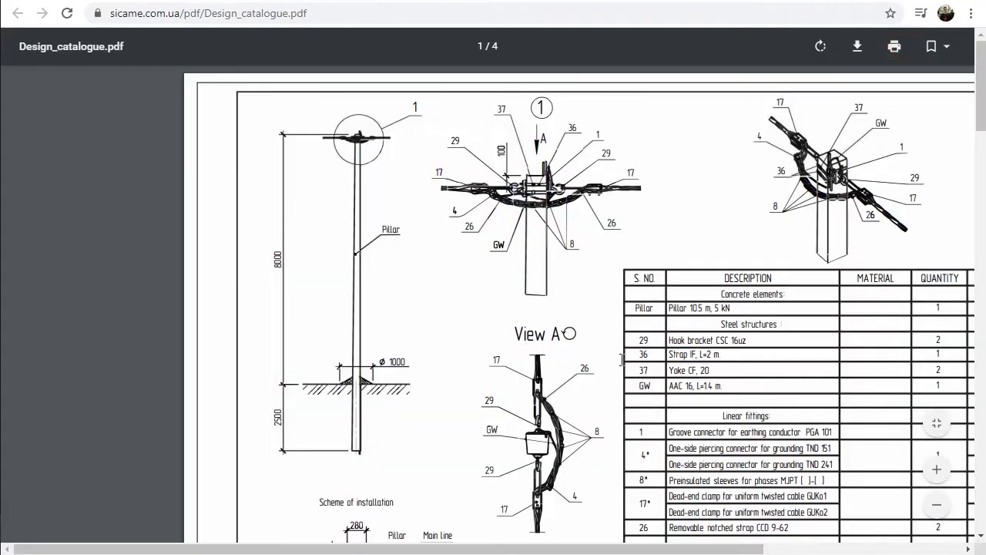
# Step: Look through the pole drawings in the design catalogue to its last page, and close the catalogue and its description
pyautogui.moveTo(572, 548); pyautogui.dragTo(681, 548)
pyautogui.scroll(-1, 620, 358)
pyautogui.scroll(-20, 621, 358)
pyautogui.keyDown('ctrl'); pyautogui.scroll(2, 610, 359); pyautogui.keyUp('ctrl')
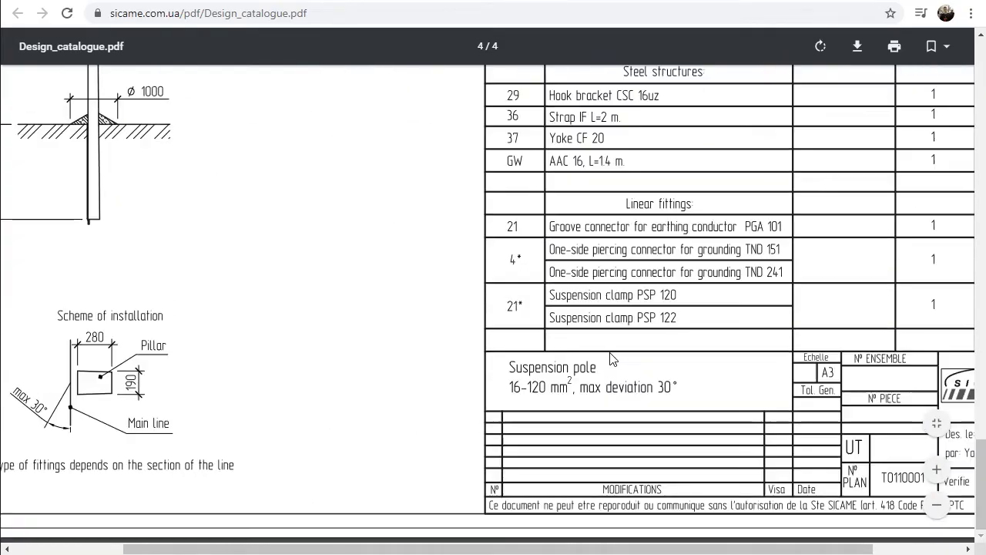
pyautogui.hotkey('ctrl', 'w')
pyautogui.click(674, 67)
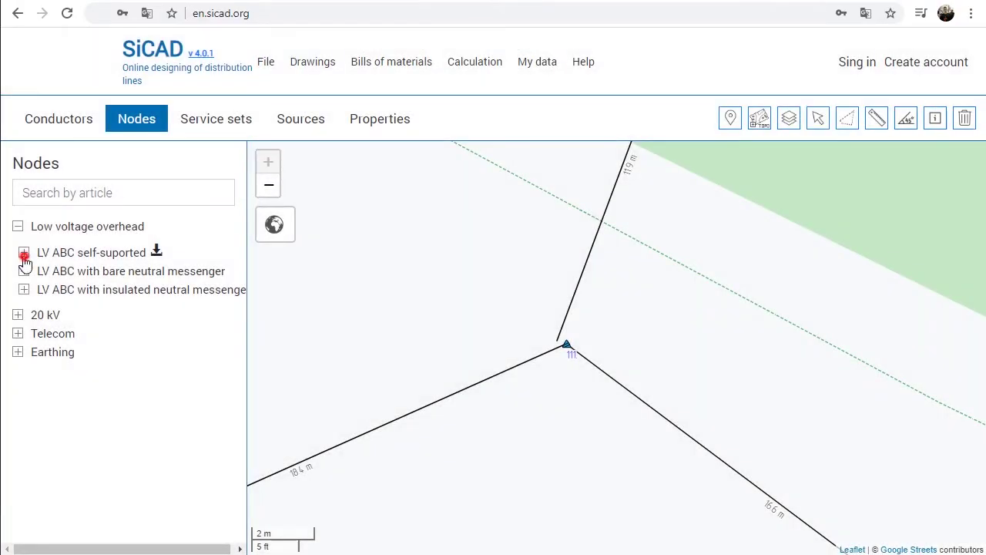
# Step: Review the node types listed under LV ABC self-suported and collapse the low voltage overhead group
pyautogui.click(24, 252)
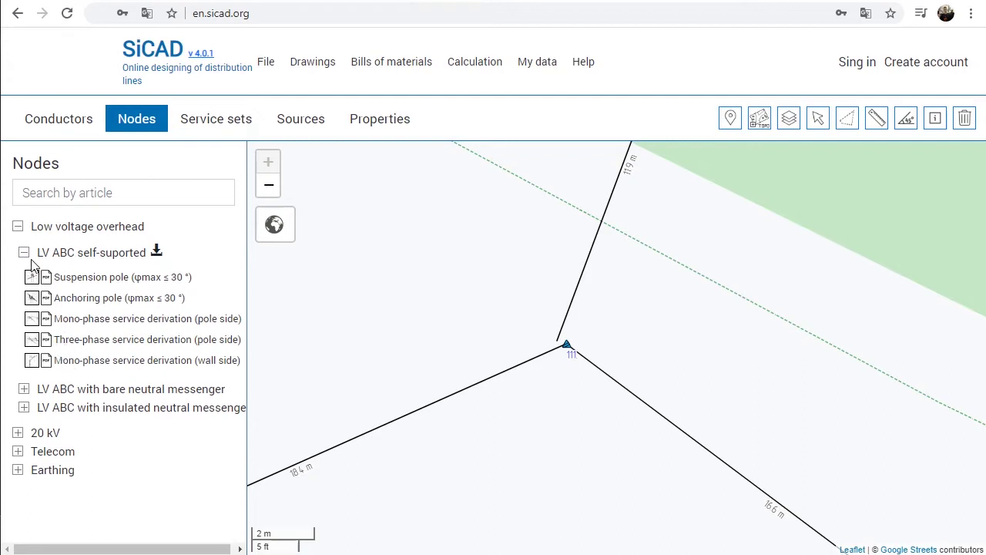
pyautogui.click(24, 252)
pyautogui.click(18, 226)
# Step: Search the nodes for "Sus" and "An", picking Suspension pole (φmax ≤ 30 °) and Anchoring pole (φmax ≤ 30 °)
pyautogui.click(90, 192)
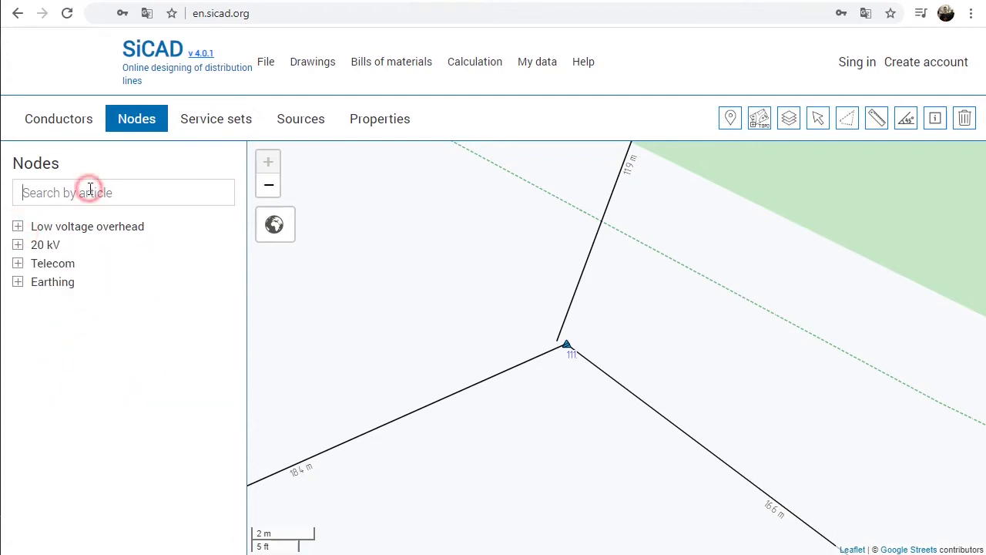
pyautogui.write('Sus')
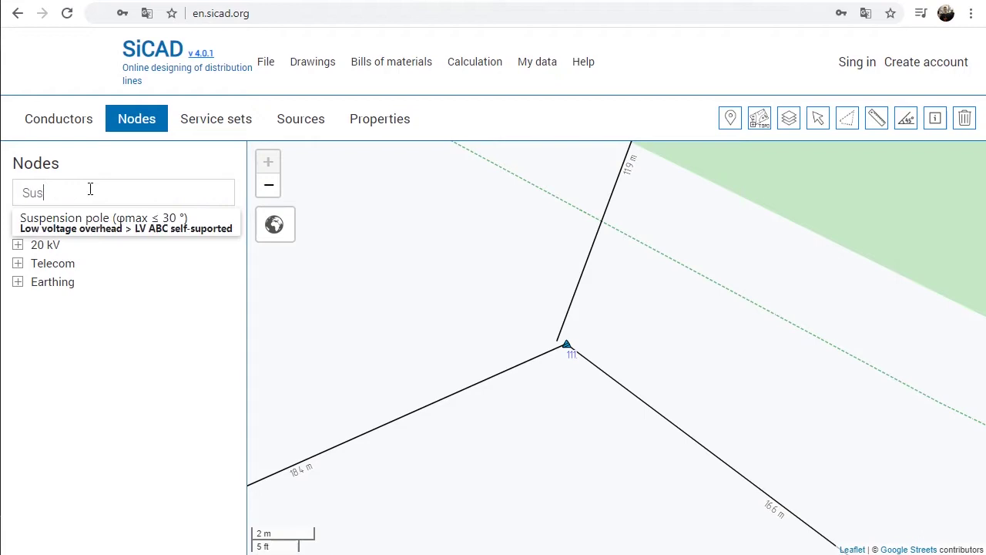
pyautogui.click(83, 222)
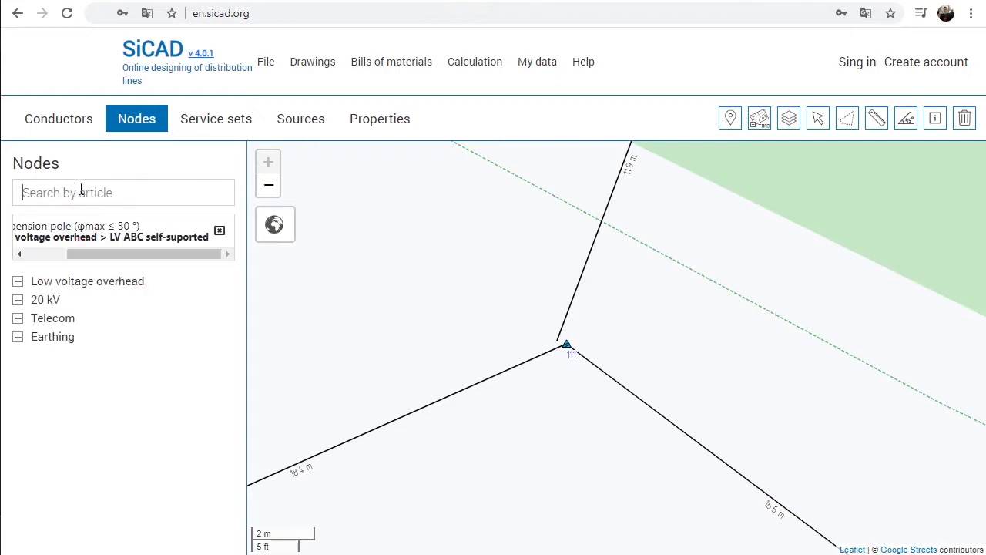
pyautogui.write('An')
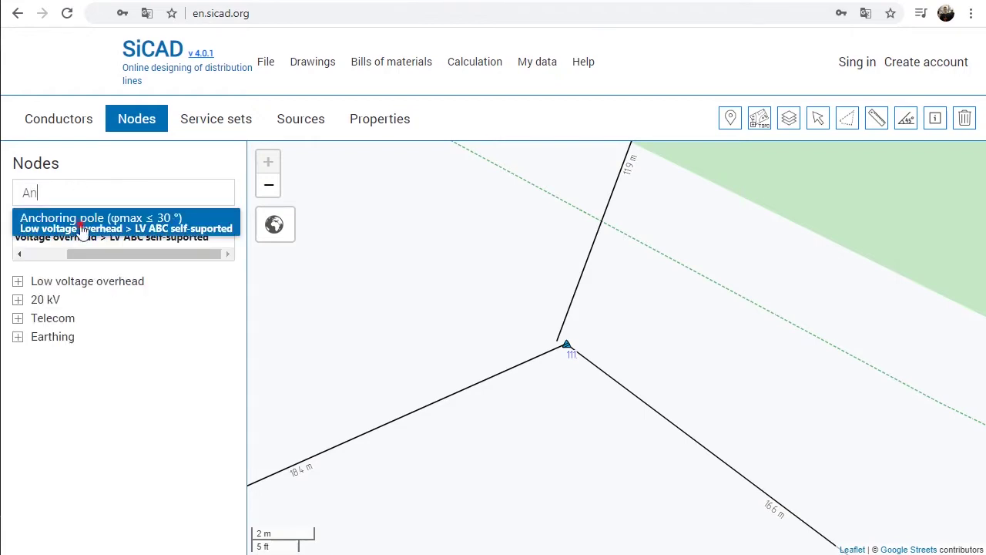
pyautogui.click(48, 222)
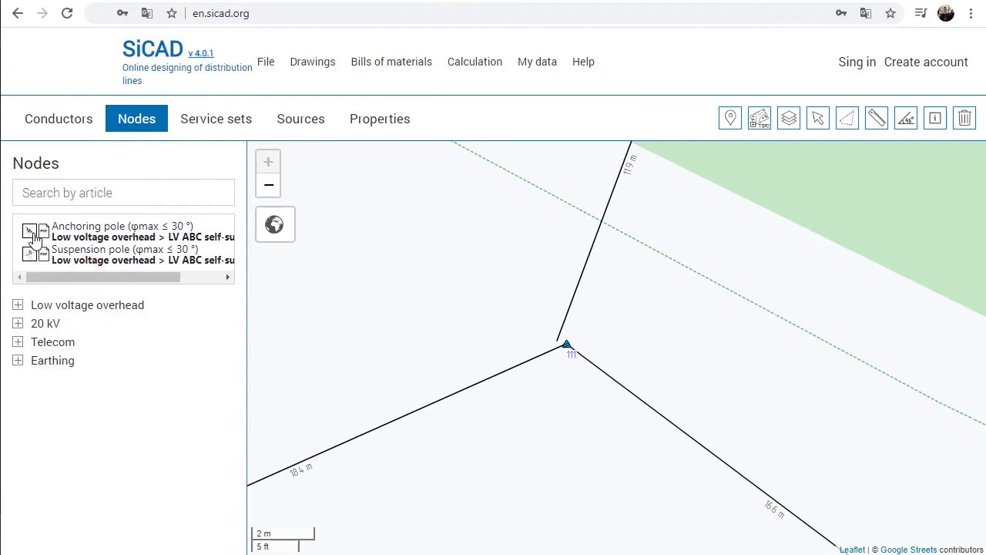
# Step: Open the PDF drawing of the anchoring pole from the found nodes
pyautogui.click(31, 231)
pyautogui.click(33, 233)
pyautogui.click(44, 233)
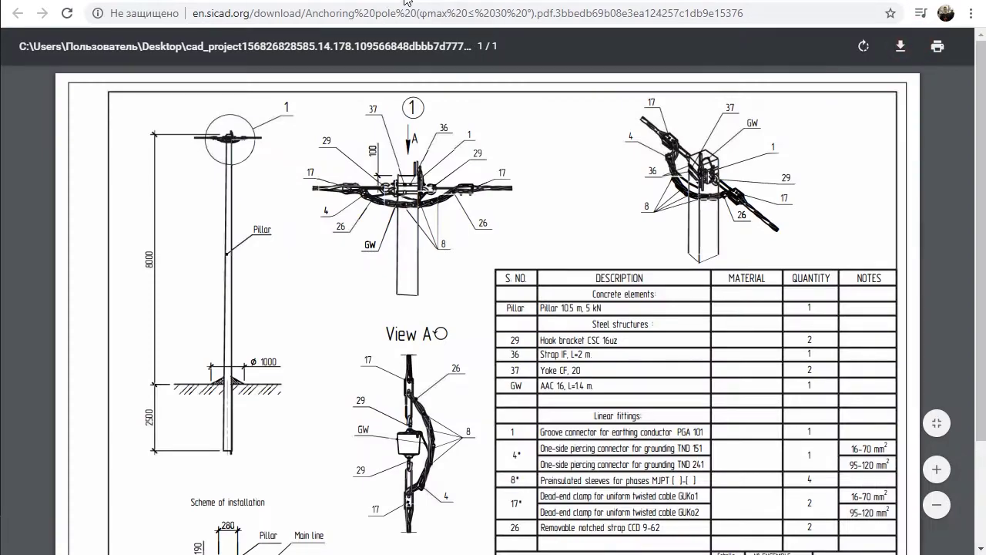
# Step: Return from the PDF to the map and place three suspension poles (φmax ≤ 30 °) beside the unsupported southwest branch
pyautogui.click(406, 2)
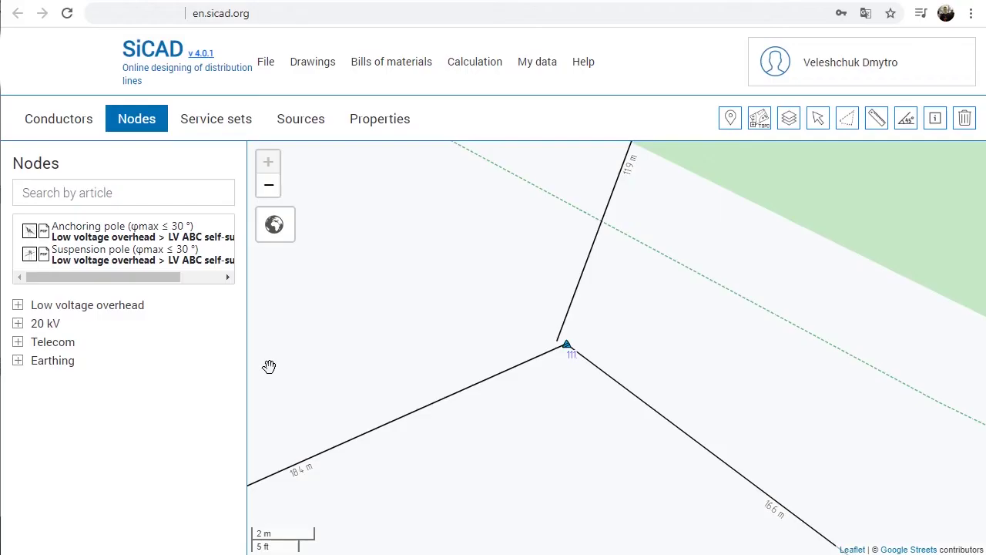
pyautogui.click(89, 260)
pyautogui.scroll(-1, 462, 335)
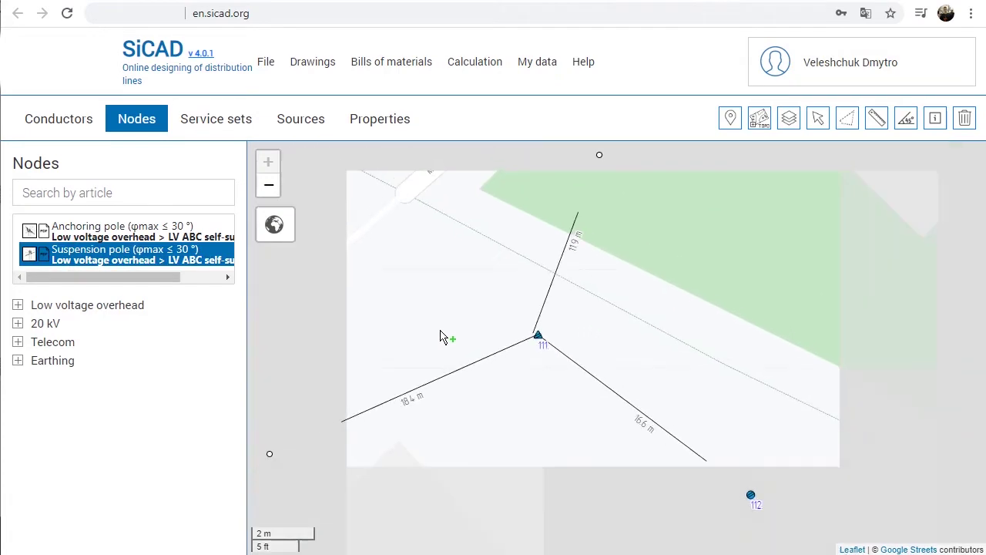
pyautogui.moveTo(433, 312); pyautogui.dragTo(684, 251)
pyautogui.click(467, 368)
pyautogui.click(433, 399)
pyautogui.click(399, 440)
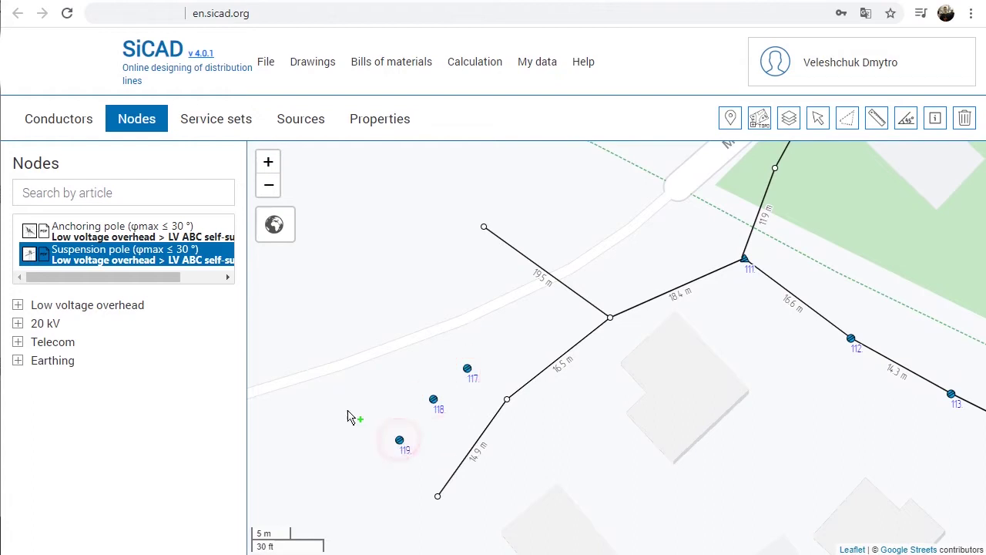
# Step: Place anchoring poles (φmax ≤ 30 °) at the free ends of the northwest and southwest branches, shifting the southwest one slightly northwest
pyautogui.click(66, 227)
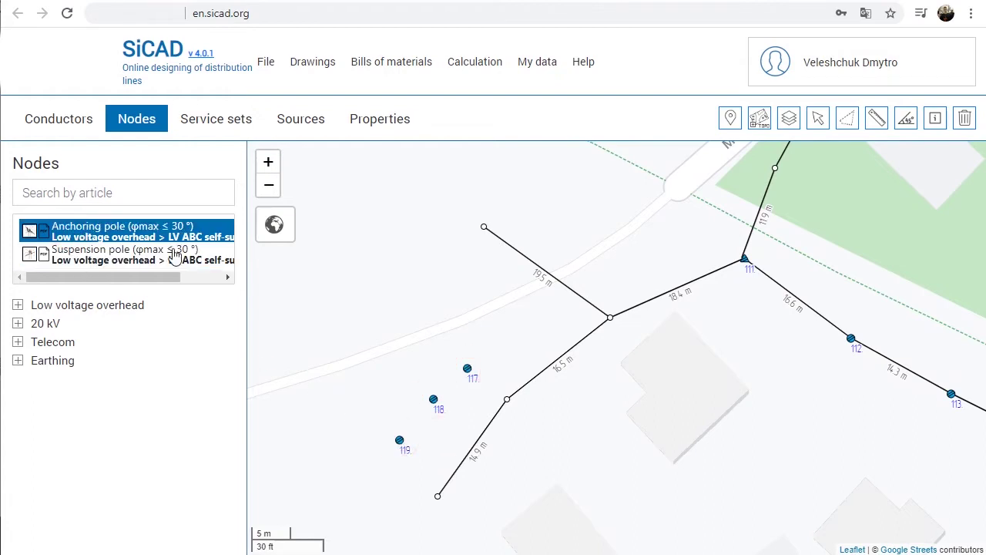
pyautogui.click(484, 229)
pyautogui.moveTo(438, 501); pyautogui.dragTo(433, 487)
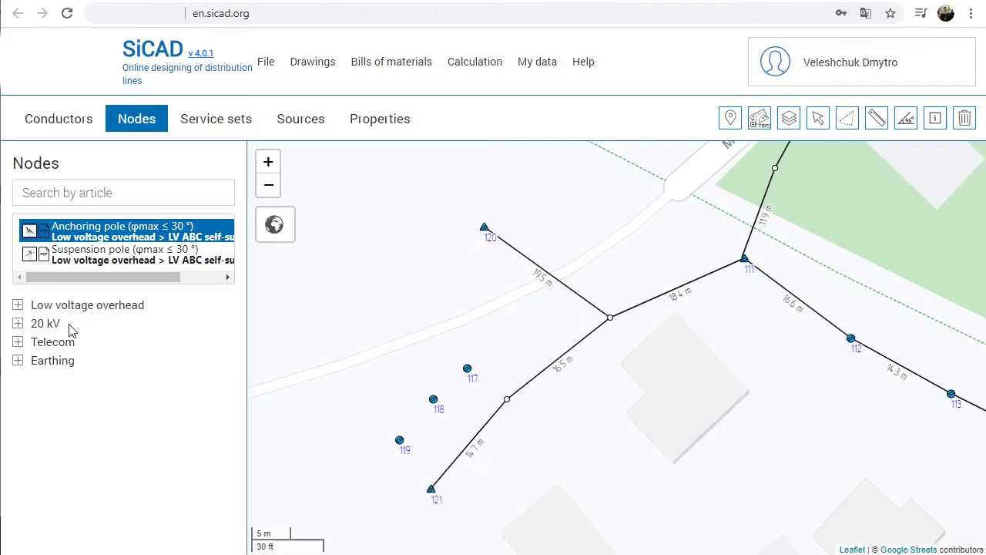
# Step: Add an LV ABC self-suported mono-phase service derivation (pole side) to anchoring pole 121 and shift that pole slightly
pyautogui.click(17, 306)
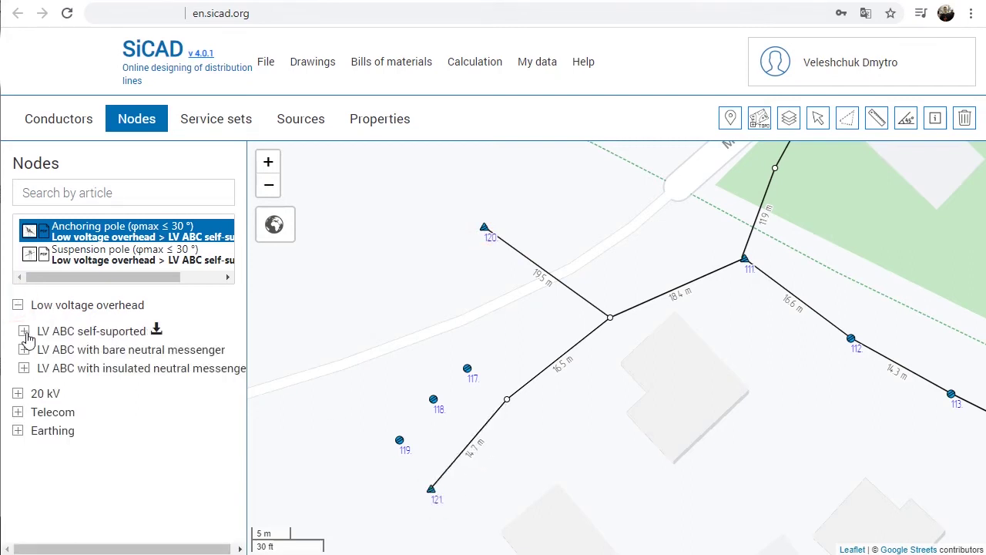
pyautogui.click(24, 332)
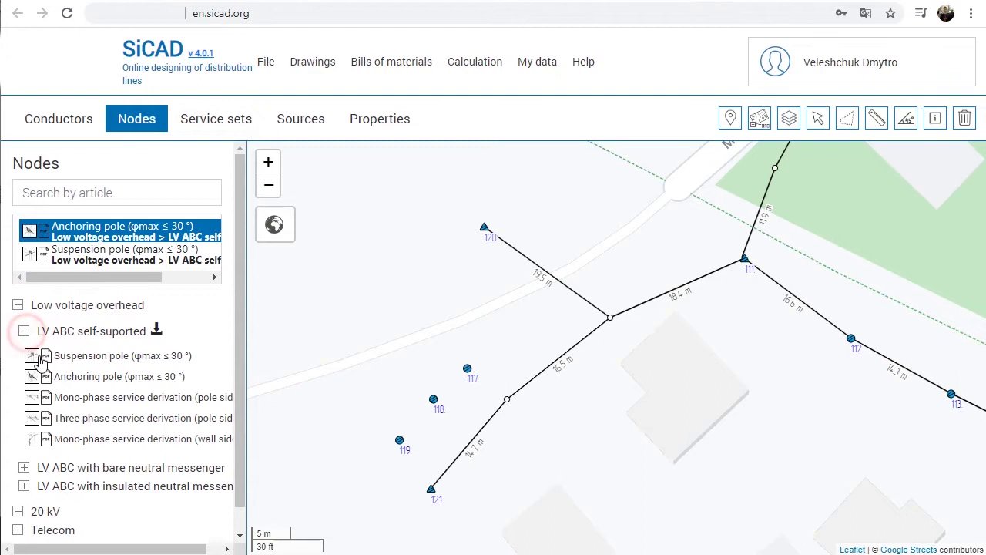
pyautogui.click(72, 401)
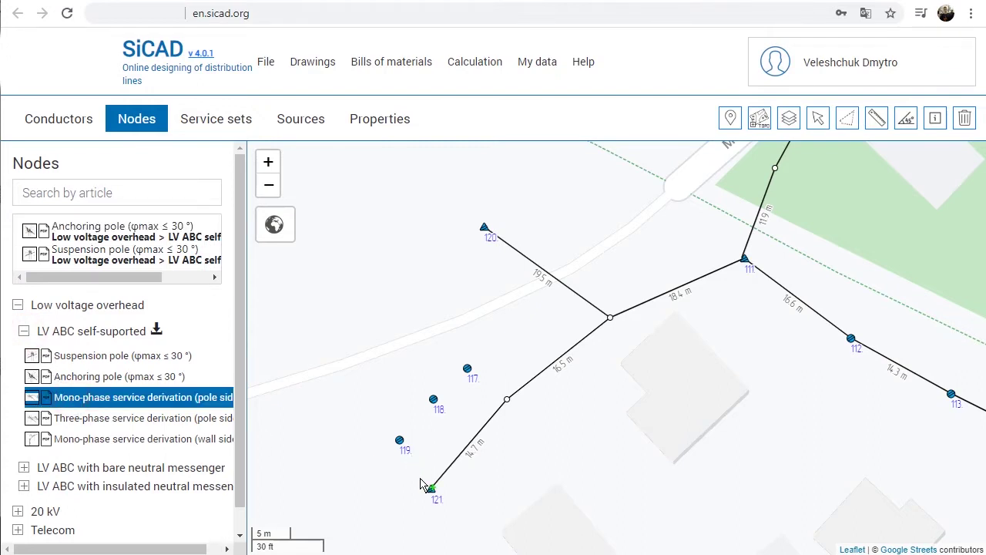
pyautogui.click(431, 497)
pyautogui.scroll(1, 425, 513)
pyautogui.click(570, 441)
pyautogui.moveTo(614, 407); pyautogui.dragTo(570, 293)
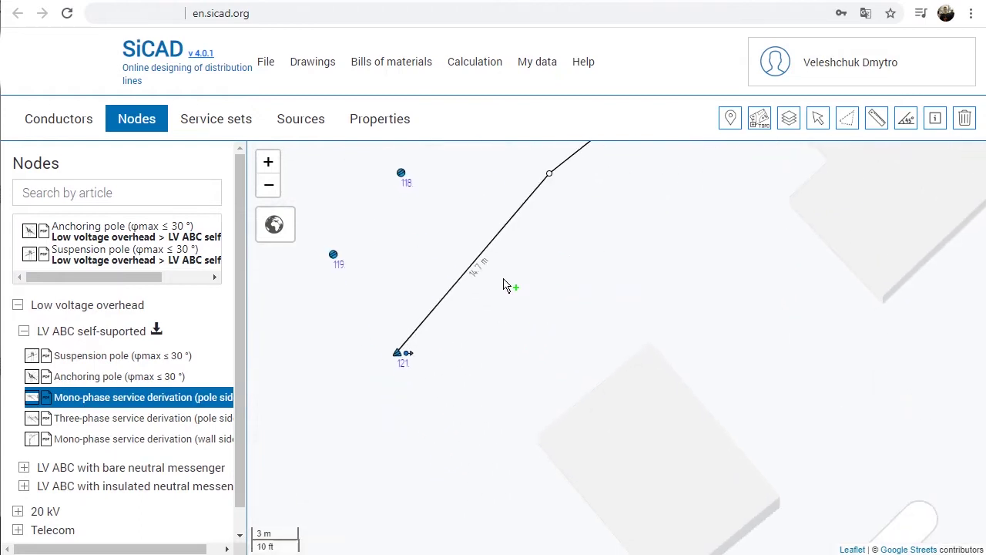
pyautogui.moveTo(400, 365)
pyautogui.mouseDown()
pyautogui.moveTo(374, 365)
pyautogui.moveTo(414, 374)
pyautogui.mouseUp()
pyautogui.click(816, 120)
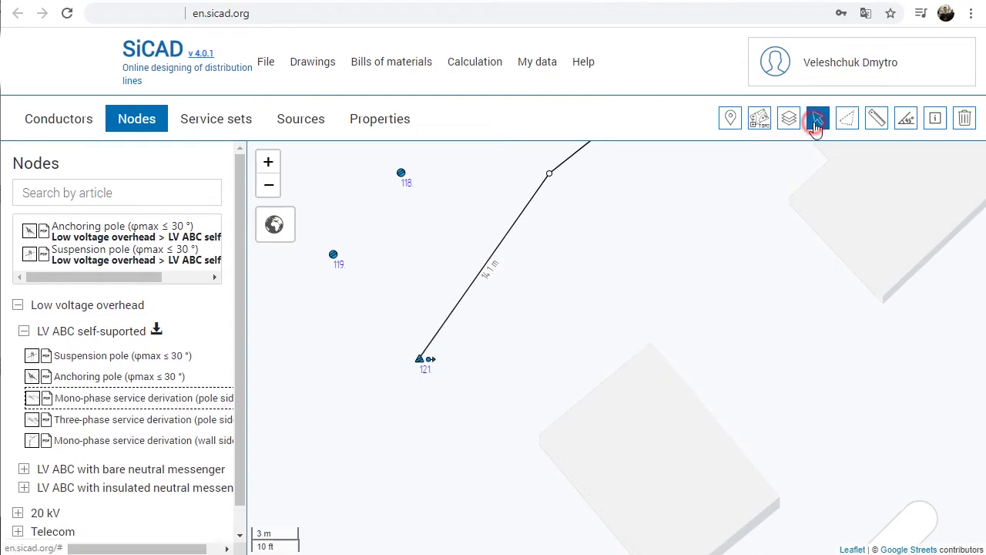
# Step: Open the user layers, hide and show layer L2 several times to check its contents, and close the layers
pyautogui.click(788, 121)
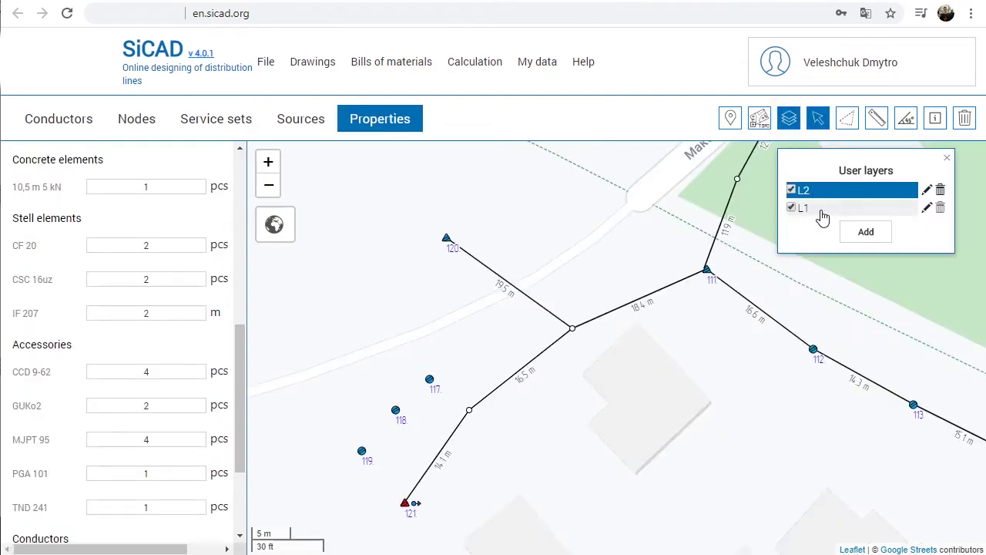
pyautogui.click(790, 190)
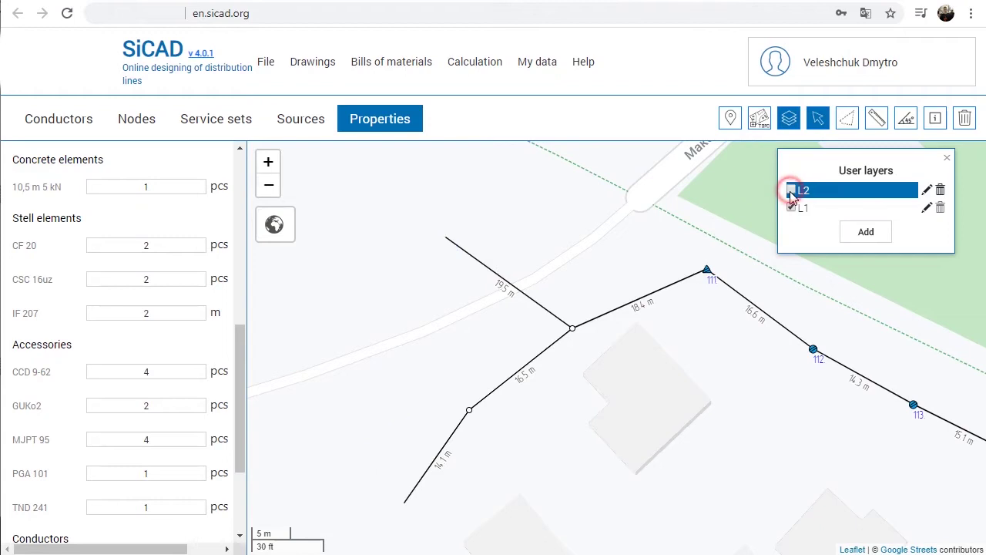
pyautogui.click(790, 189)
pyautogui.click(790, 191)
pyautogui.click(790, 190)
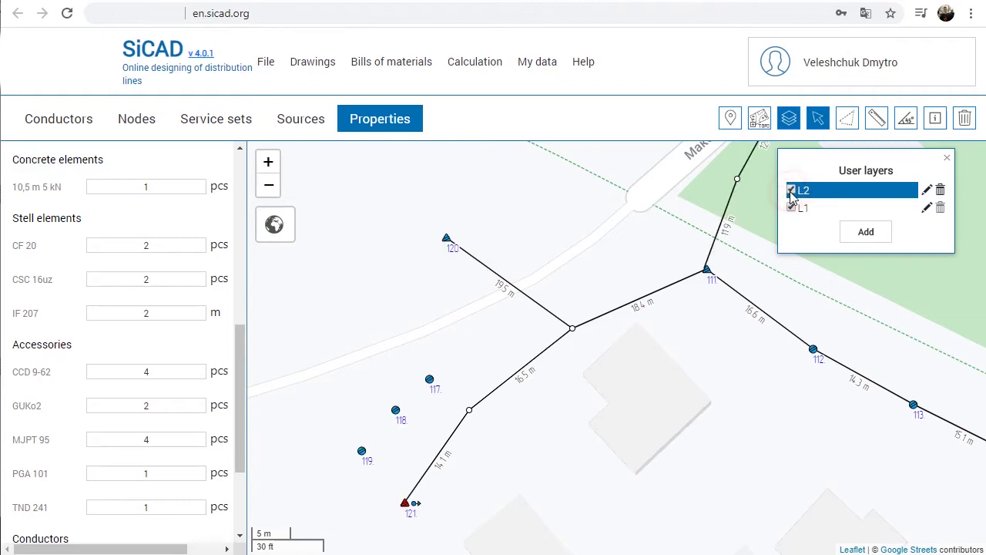
pyautogui.click(791, 190)
pyautogui.click(790, 190)
pyautogui.click(946, 158)
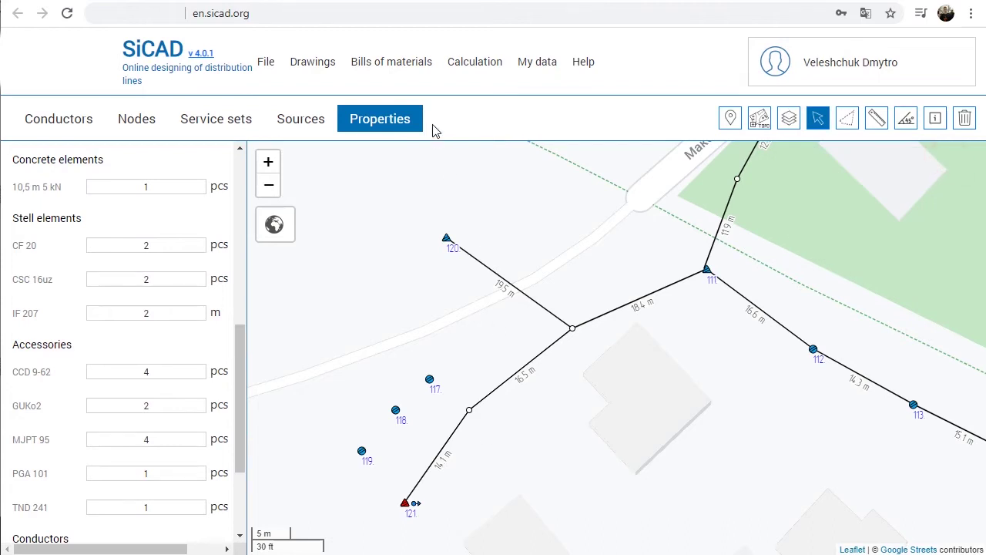
# Step: Select anchoring pole 121 and assign it to layer L1
pyautogui.click(488, 424)
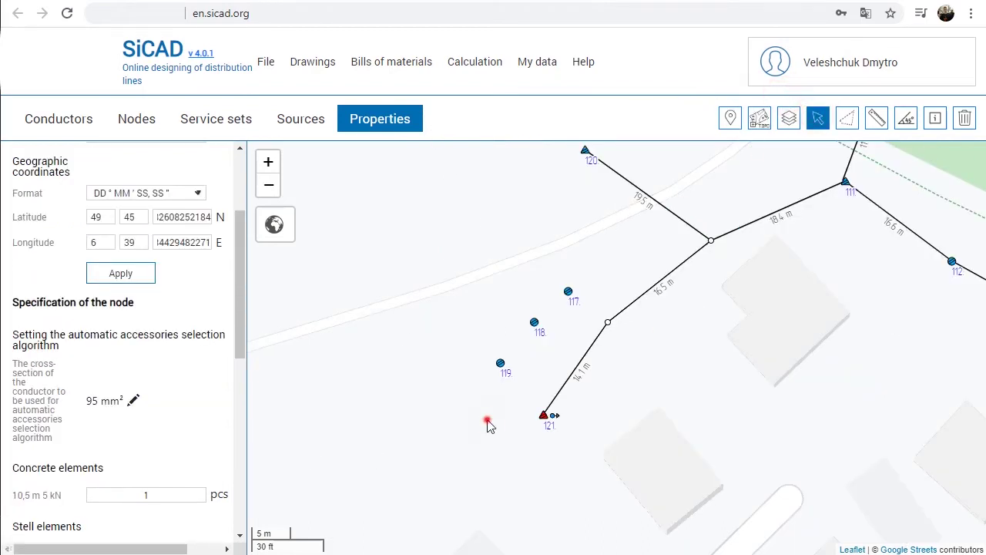
pyautogui.click(545, 418)
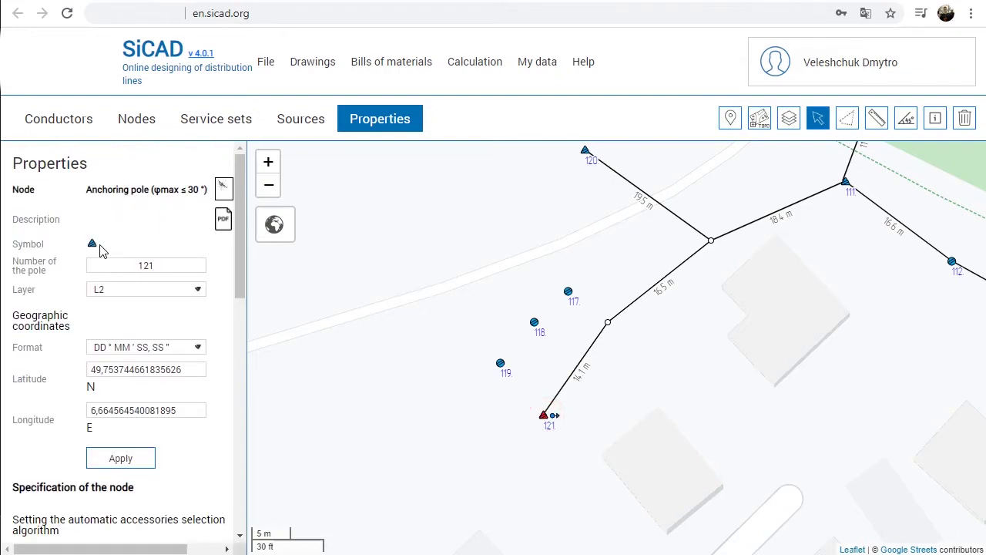
pyautogui.moveTo(131, 270); pyautogui.dragTo(158, 263)
pyautogui.click(149, 292)
pyautogui.click(144, 314)
# Step: Open the user layers and hide and show layer L1 to check its contents
pyautogui.click(789, 120)
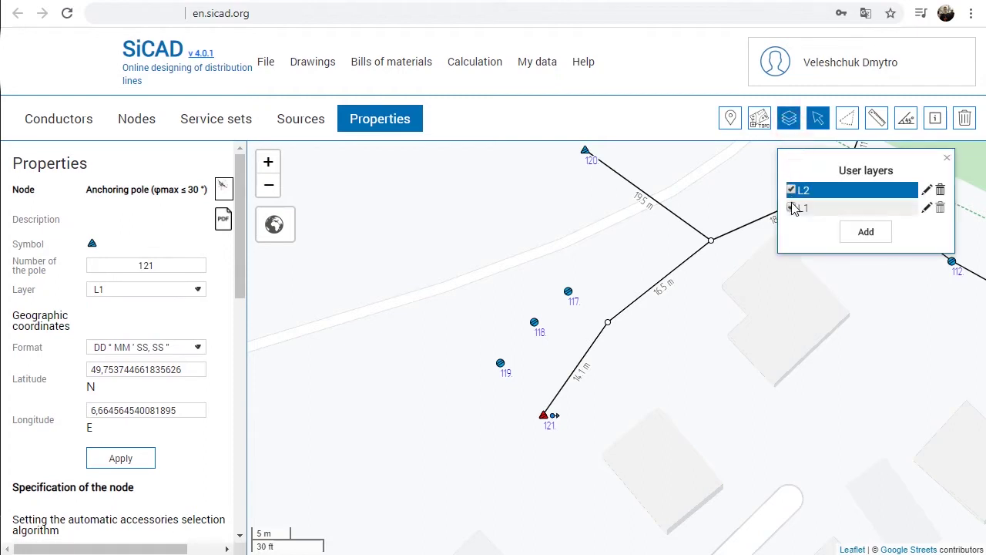
pyautogui.click(792, 208)
pyautogui.click(792, 209)
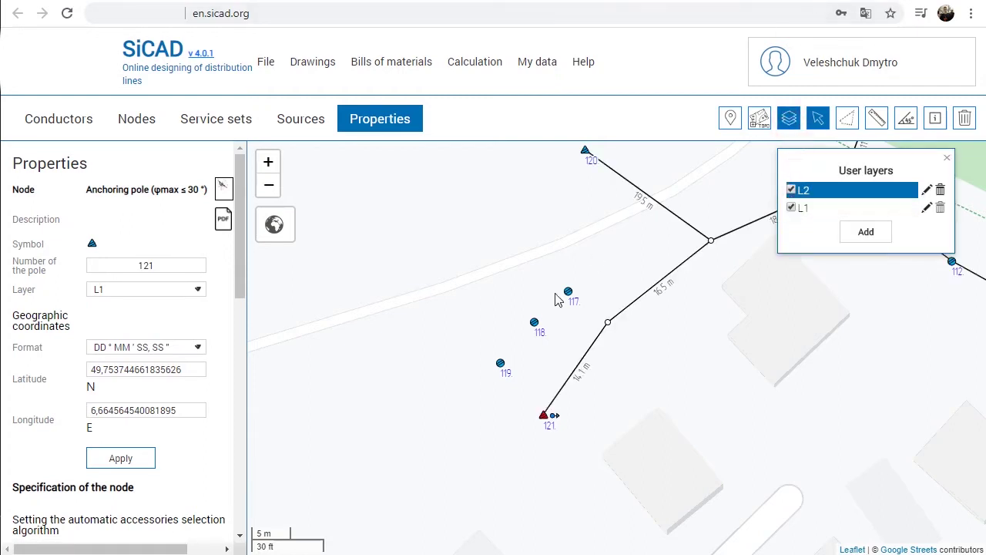
# Step: Switch the pole's coordinate format to DD ° MM, MM ' and then to DD ° MM ' SS, SS "
pyautogui.click(162, 349)
pyautogui.click(158, 374)
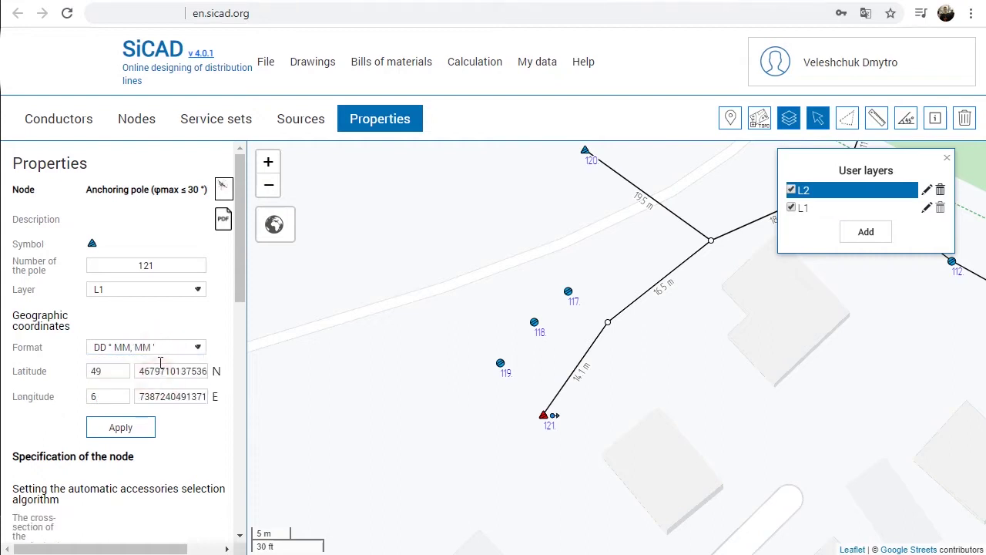
pyautogui.click(163, 351)
pyautogui.click(164, 389)
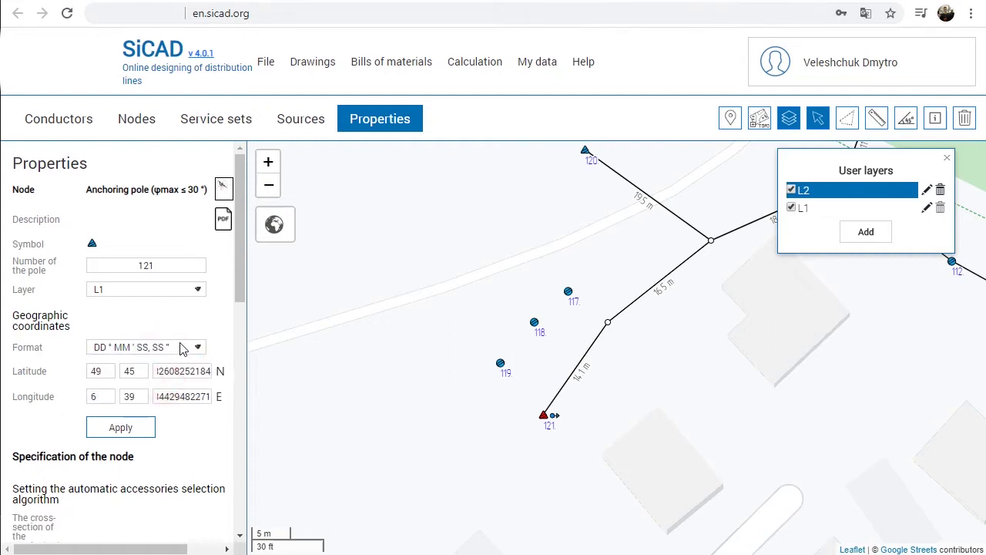
# Step: Remove the 10,5 m 5 kN concrete element from the pole's specification and open the CCD 9-62 quantity for editing
pyautogui.scroll(-6, 180, 349)
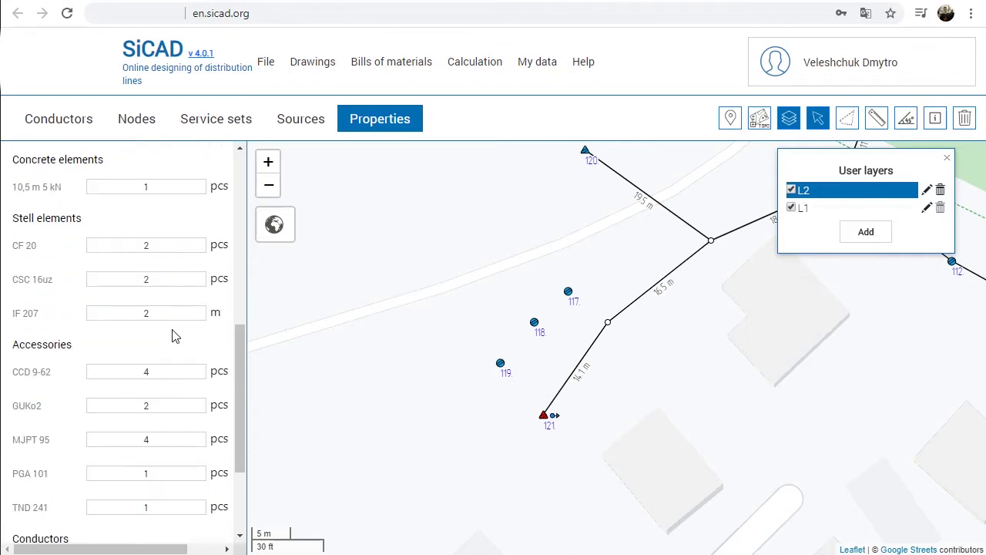
pyautogui.moveTo(139, 548); pyautogui.dragTo(172, 548)
pyautogui.click(224, 193)
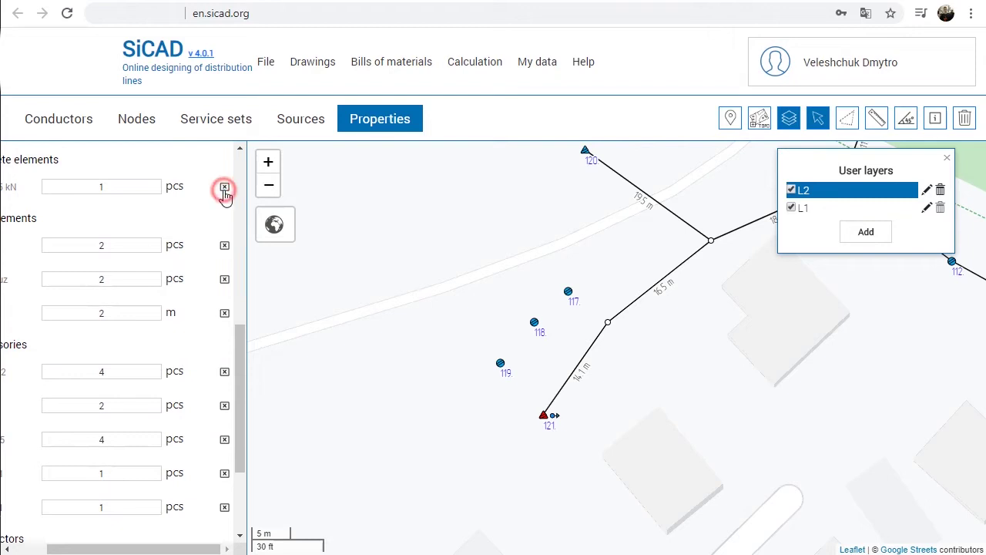
pyautogui.moveTo(177, 549); pyautogui.dragTo(128, 549)
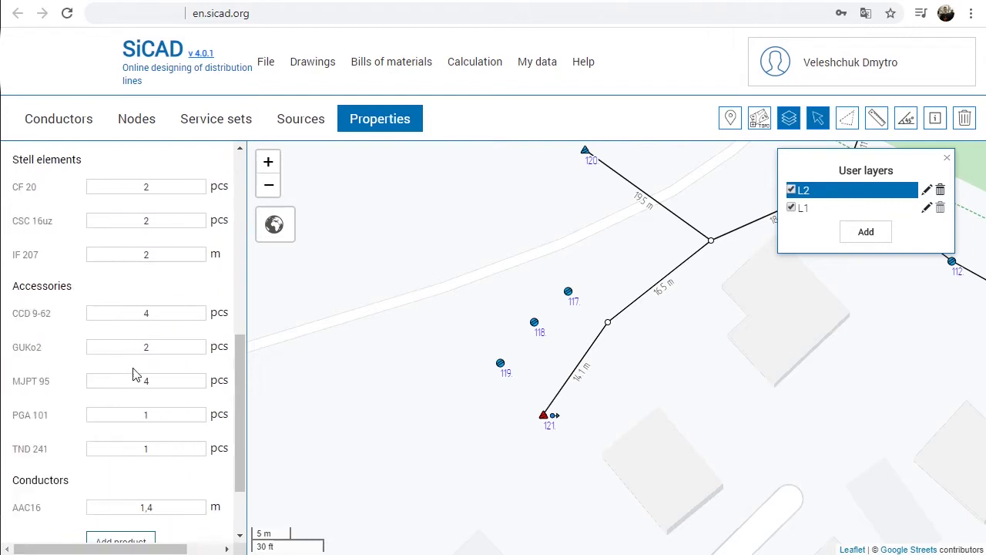
pyautogui.doubleClick(148, 314)
pyautogui.scroll(-2, 127, 401)
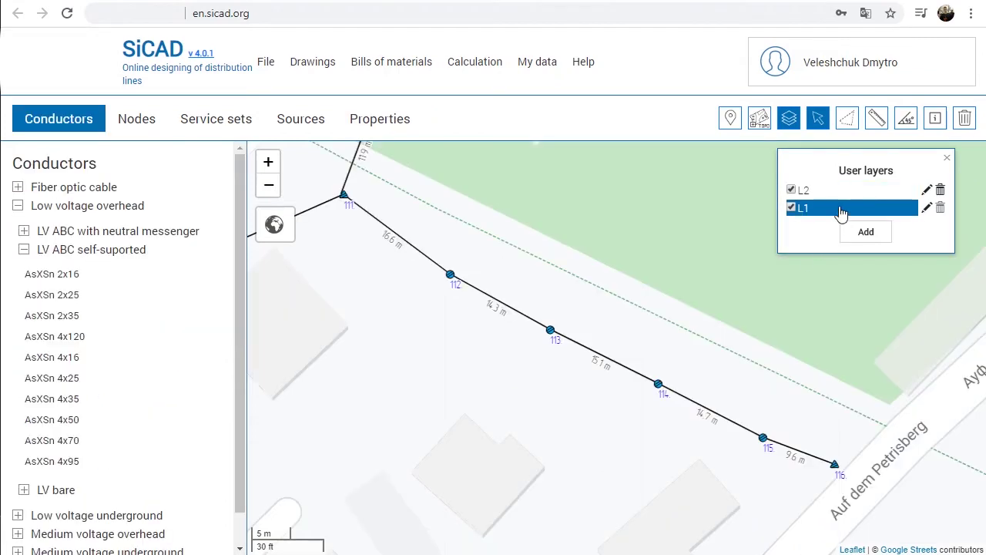
# Step: Make L2 the active layer and draw an AsXSn 4x50 line from pole 116 through 115, 114 and 113 to pole 112
pyautogui.click(838, 193)
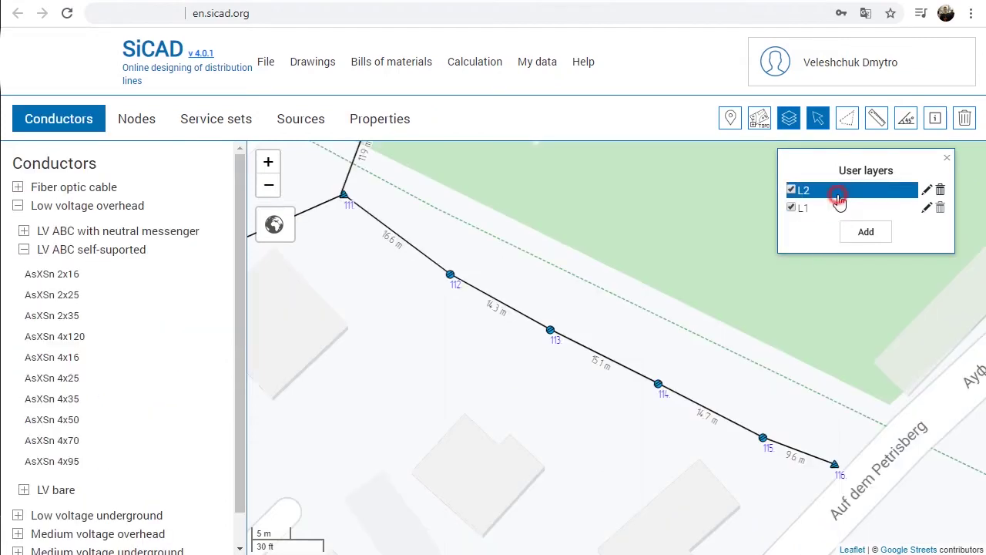
pyautogui.click(113, 428)
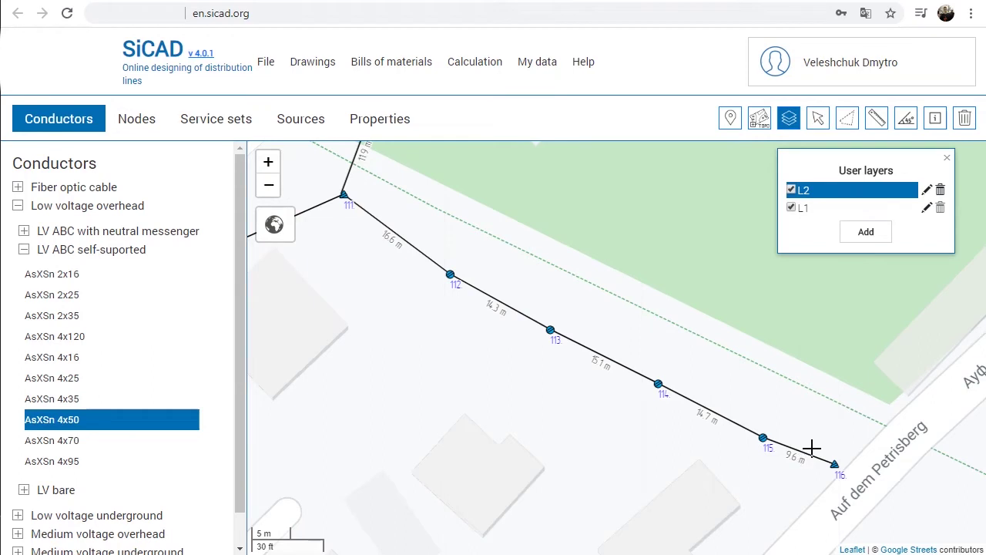
pyautogui.click(835, 463)
pyautogui.click(763, 438)
pyautogui.click(658, 384)
pyautogui.click(550, 330)
pyautogui.click(450, 275)
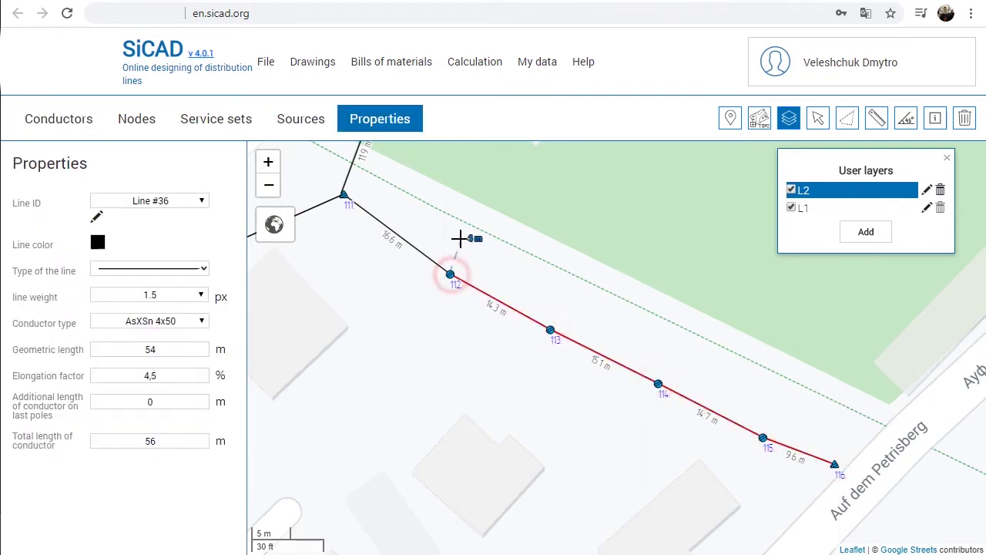
pyautogui.press('Escape')
# Step: Electrically connect the L1 and L2 lines at suspension pole 112
pyautogui.scroll(2, 453, 277)
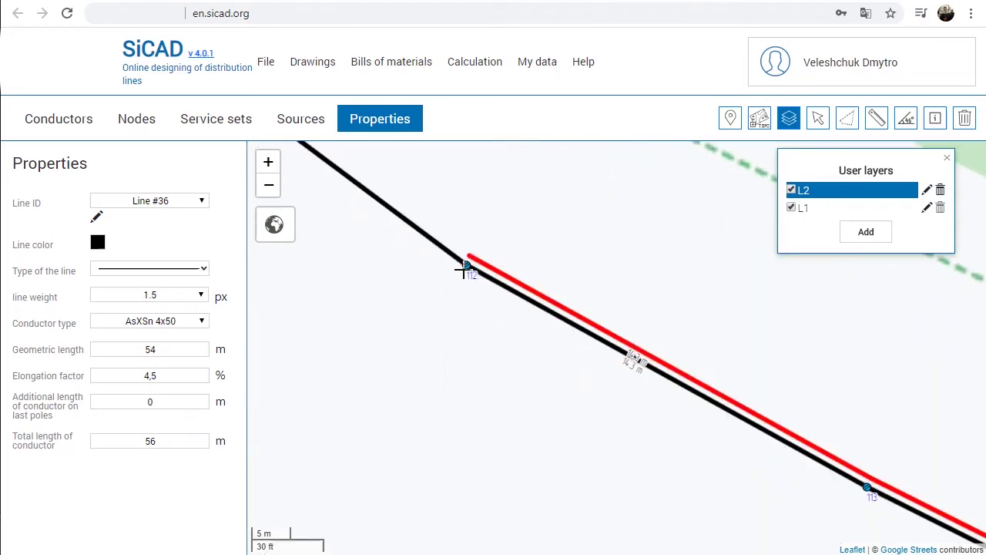
pyautogui.click(817, 118)
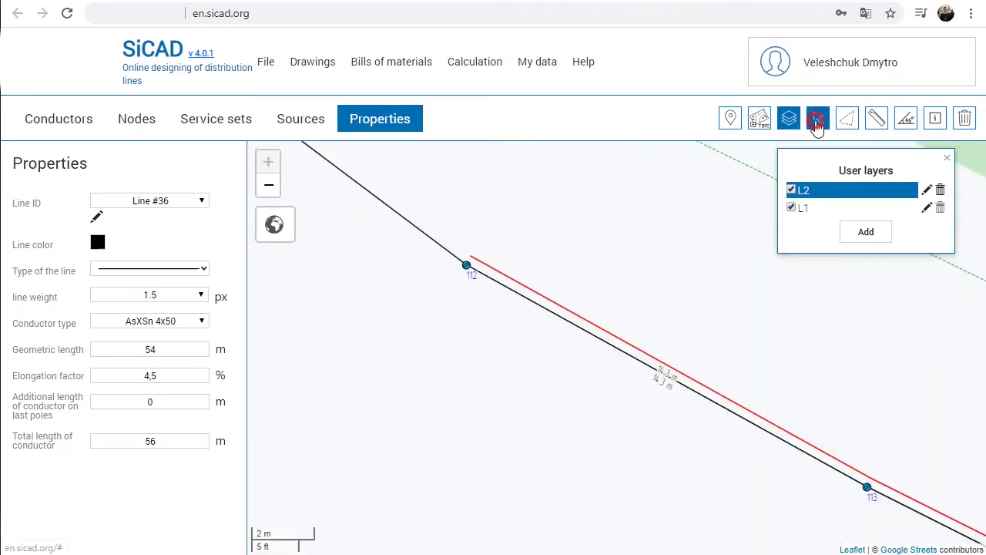
pyautogui.click(466, 265)
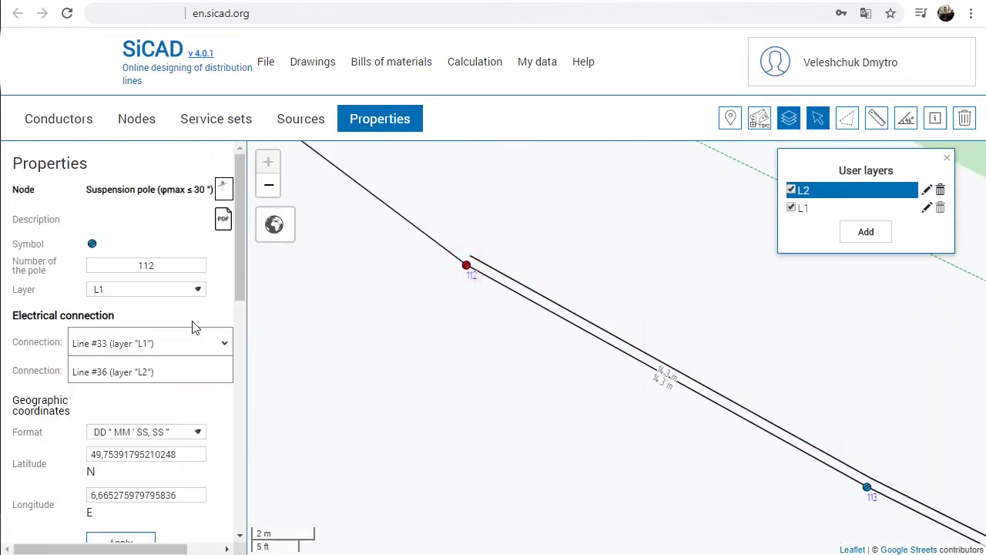
pyautogui.click(224, 356)
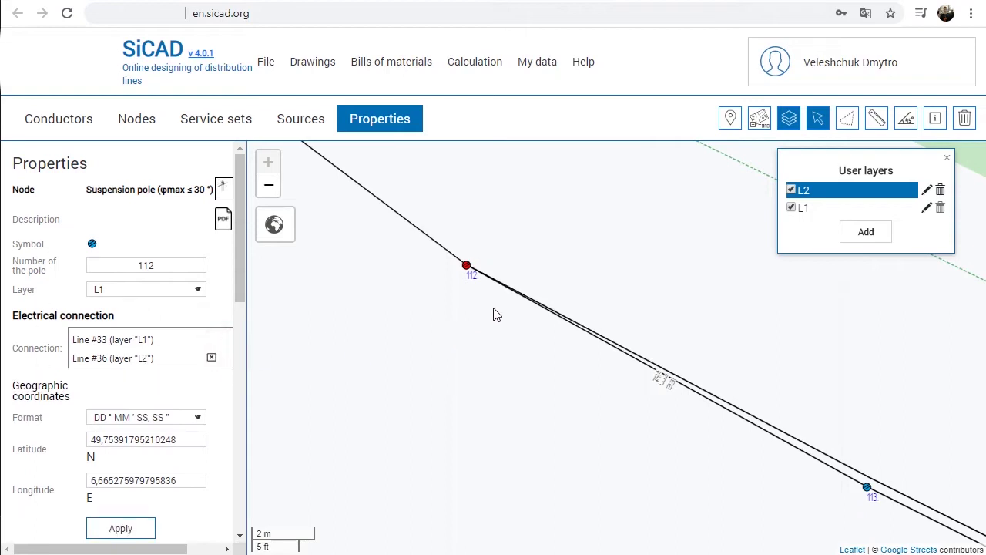
# Step: Make L1 the active layer and add a mono-phase service derivation (pole side) to pole 113
pyautogui.scroll(-3, 470, 266)
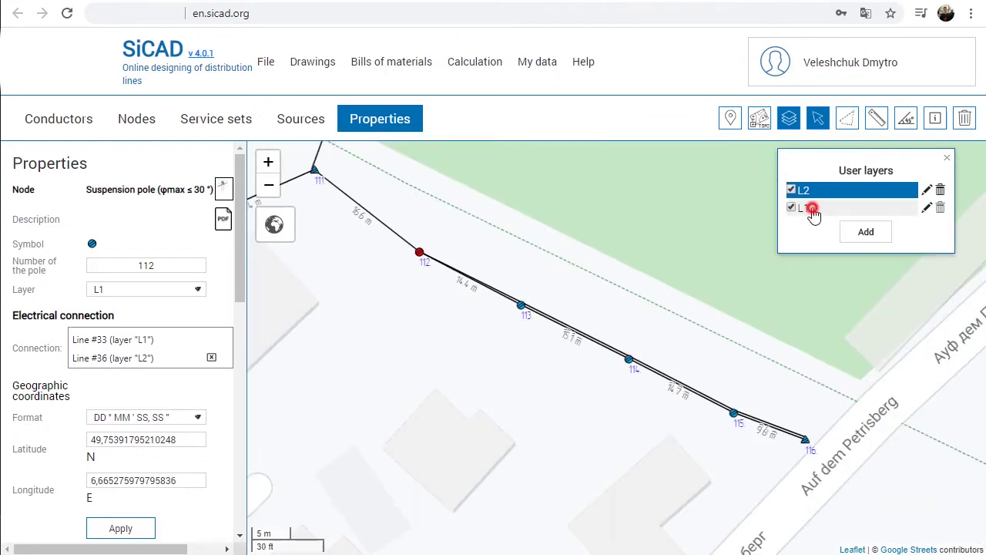
pyautogui.click(813, 211)
pyautogui.click(154, 117)
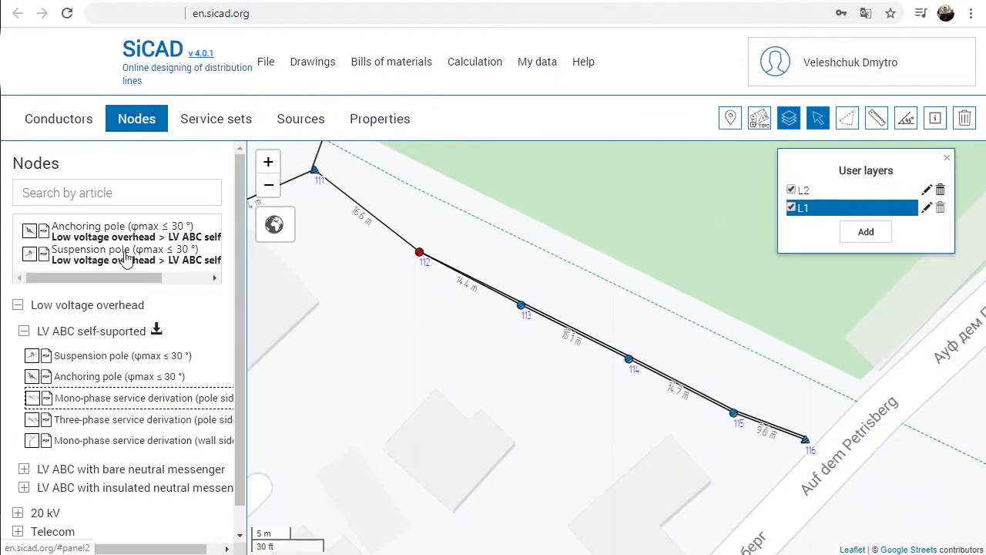
pyautogui.click(88, 407)
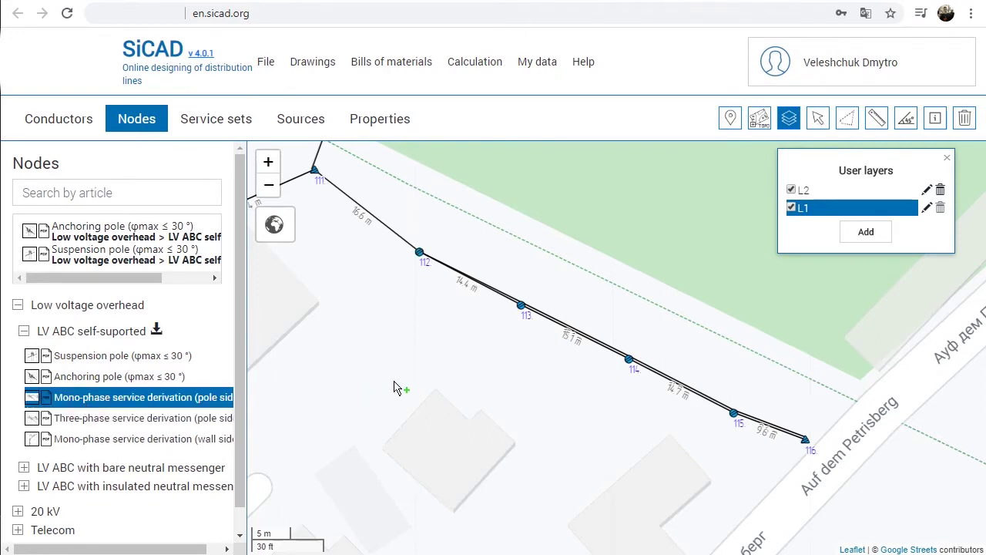
pyautogui.scroll(1, 463, 357)
pyautogui.click(560, 255)
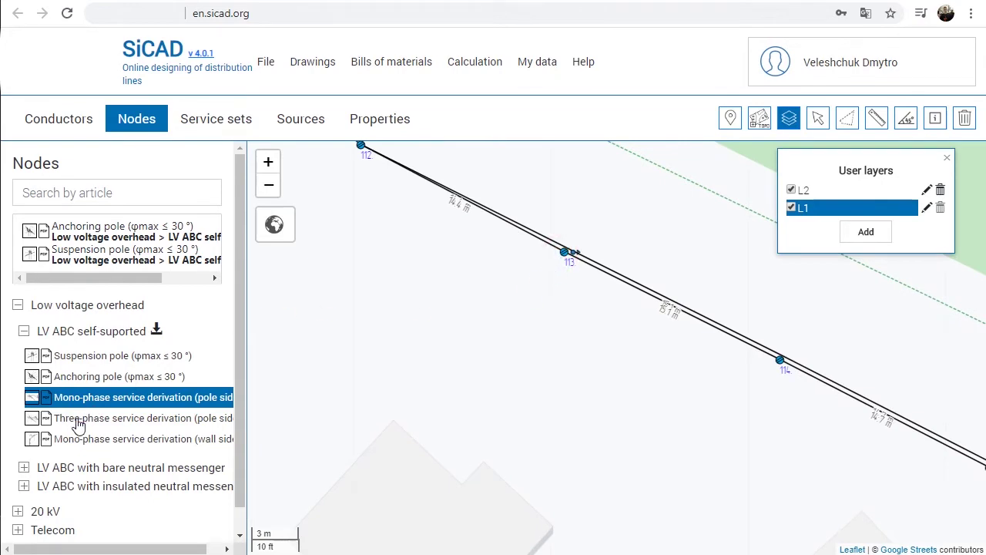
# Step: Place a mono-phase service derivation (wall side) on the house below pole 113 and draw an AsXSn 2x16 conductor from the pole to it
pyautogui.click(81, 444)
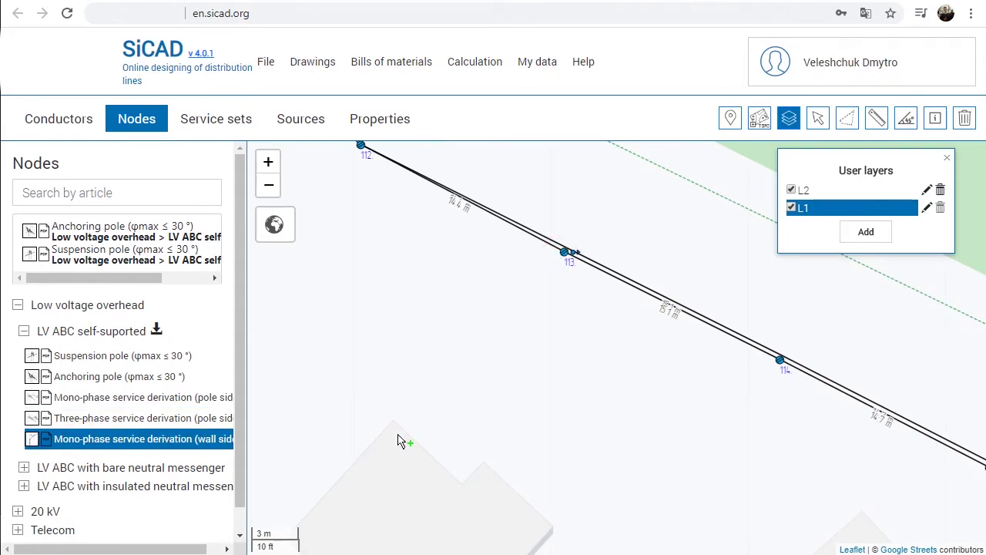
pyautogui.click(505, 477)
pyautogui.click(91, 121)
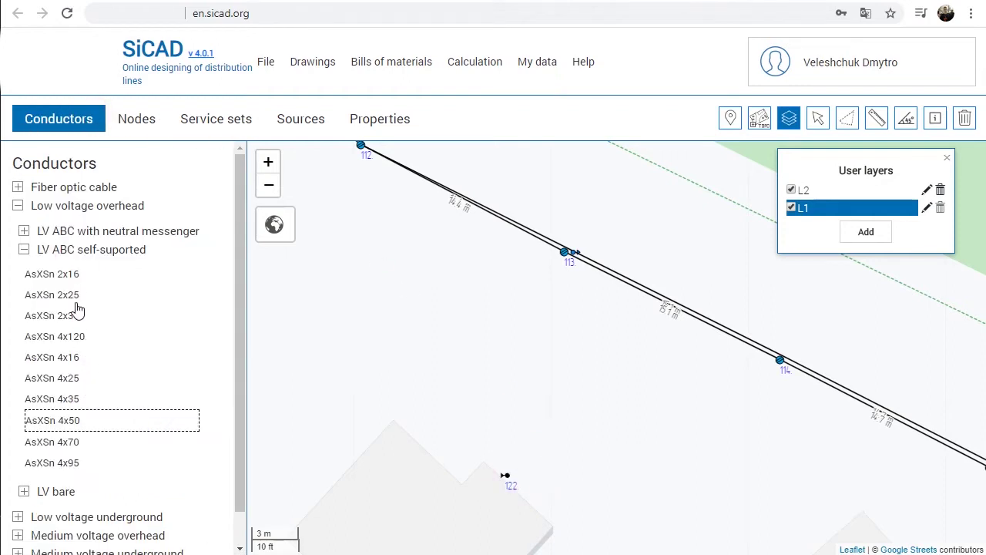
pyautogui.click(72, 275)
pyautogui.click(567, 256)
pyautogui.click(506, 475)
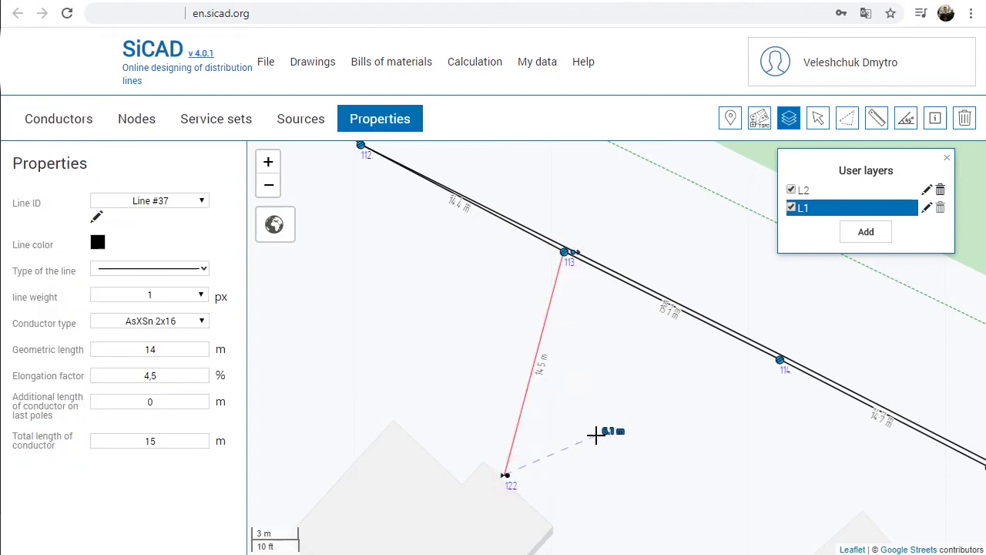
pyautogui.press('Escape')
# Step: For the service derivation on pole 113, set the type of housing to 1.3 Level III of the electrification (10 kW)
pyautogui.click(818, 120)
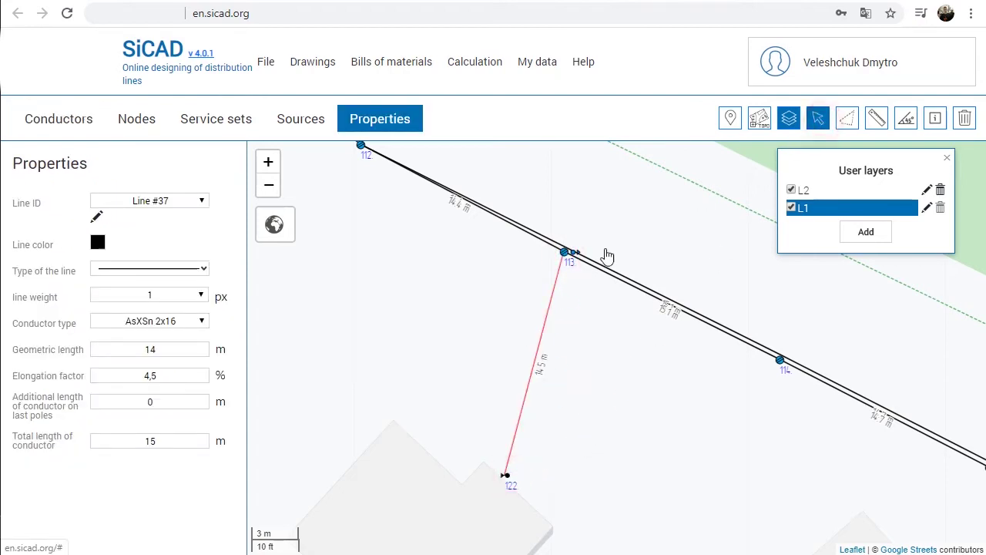
pyautogui.click(574, 255)
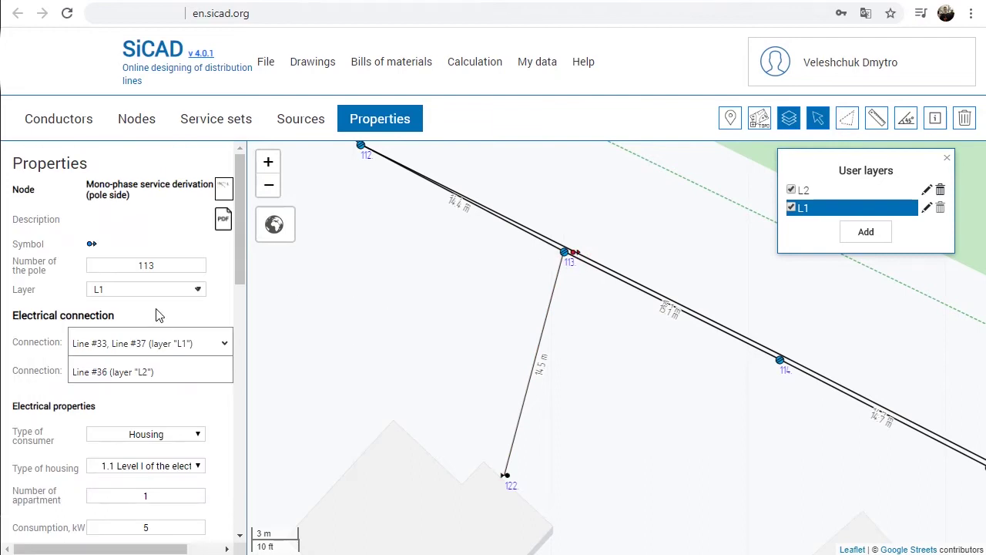
pyautogui.scroll(-2, 159, 315)
pyautogui.moveTo(14, 252); pyautogui.dragTo(99, 252)
pyautogui.click(195, 280)
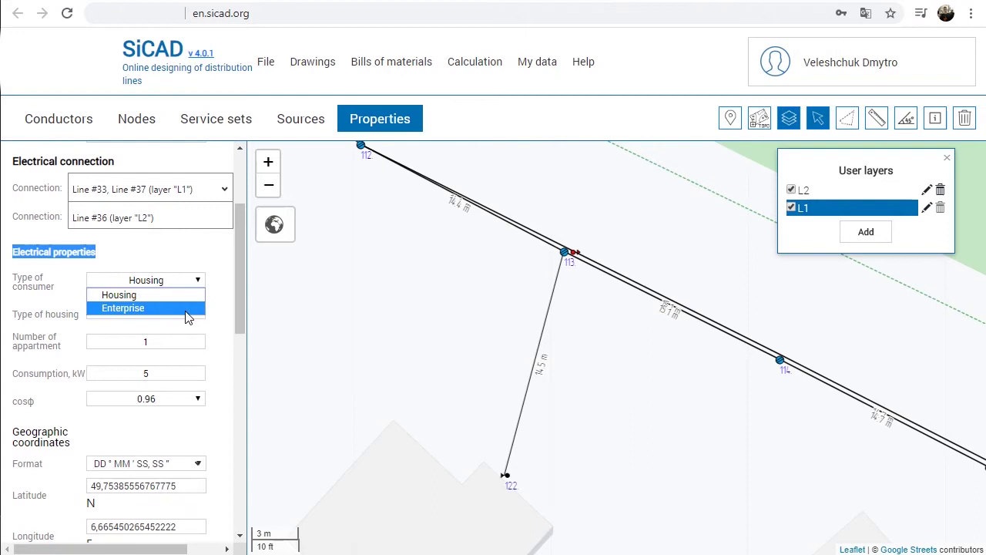
pyautogui.click(193, 272)
pyautogui.click(193, 310)
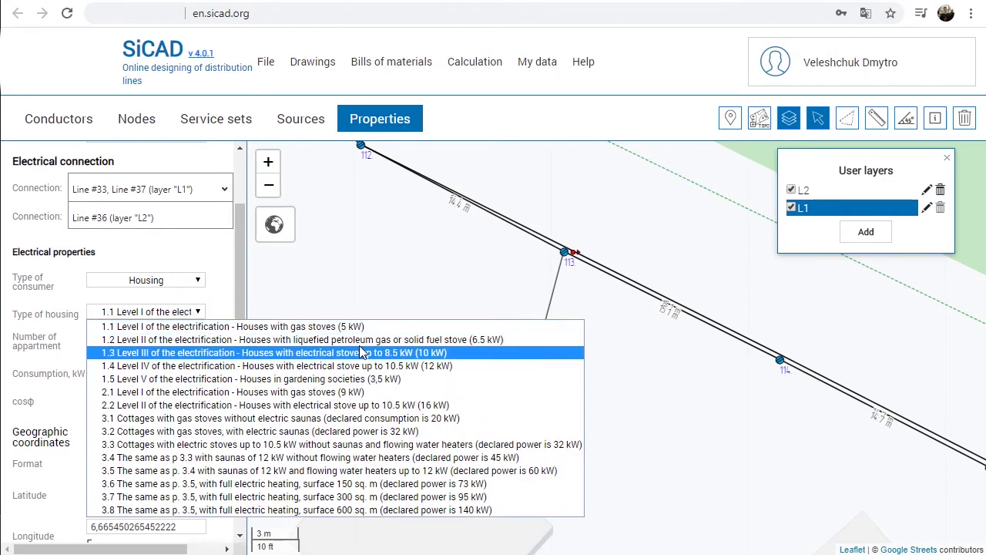
pyautogui.click(405, 352)
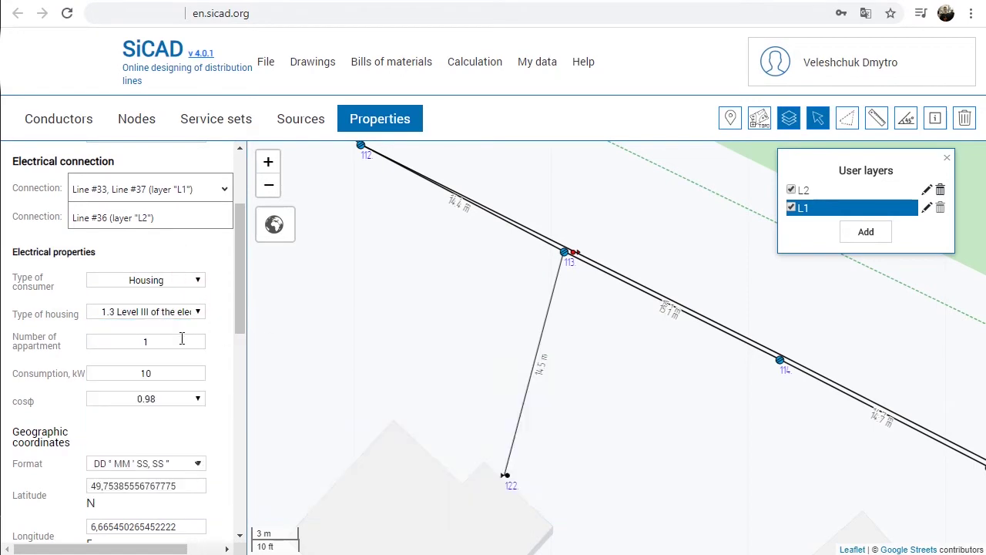
# Step: Set the number of apartments to 2 for the pole 113 derivation and review its cosφ options
pyautogui.moveTo(177, 340); pyautogui.dragTo(141, 341)
pyautogui.write('2')
pyautogui.scroll(-1, 213, 338)
pyautogui.click(172, 324)
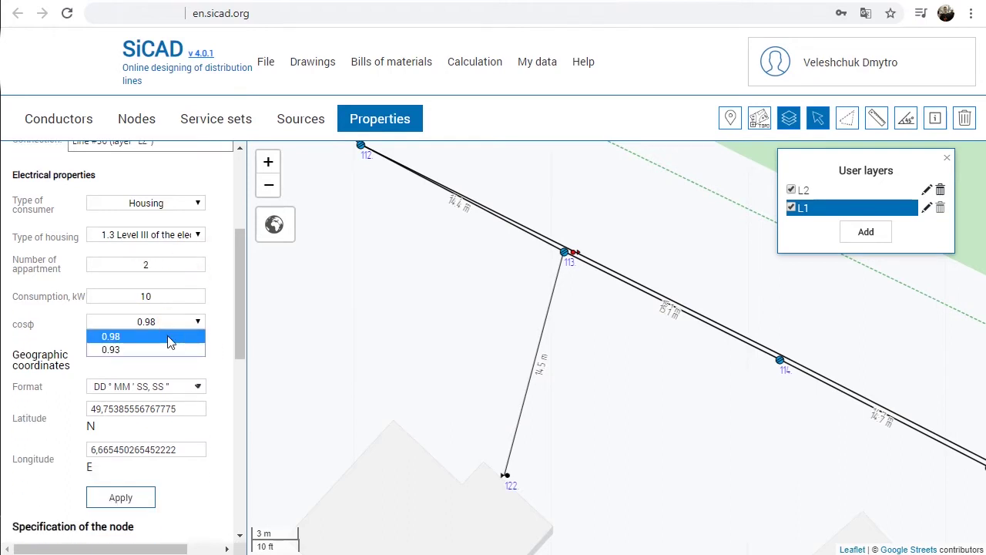
pyautogui.click(219, 308)
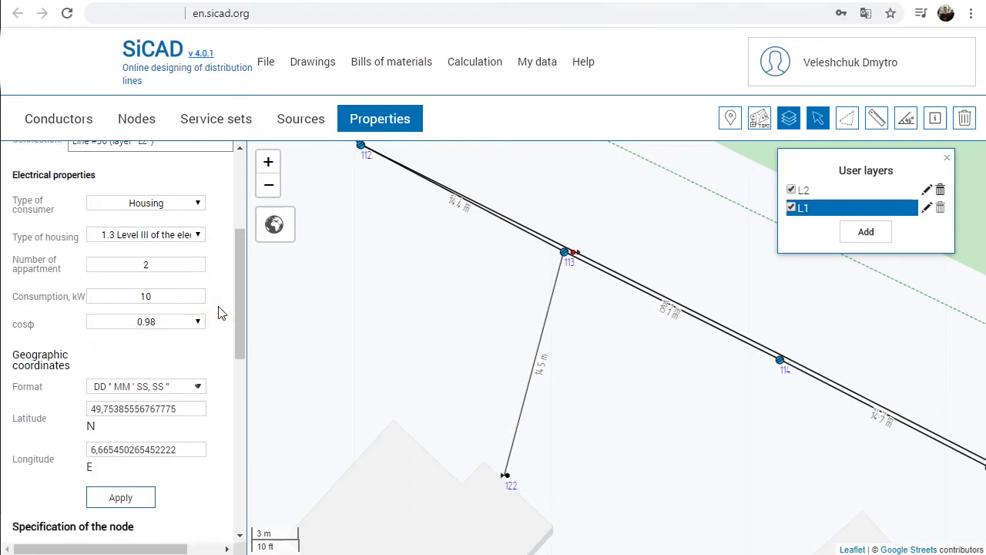
pyautogui.click(453, 310)
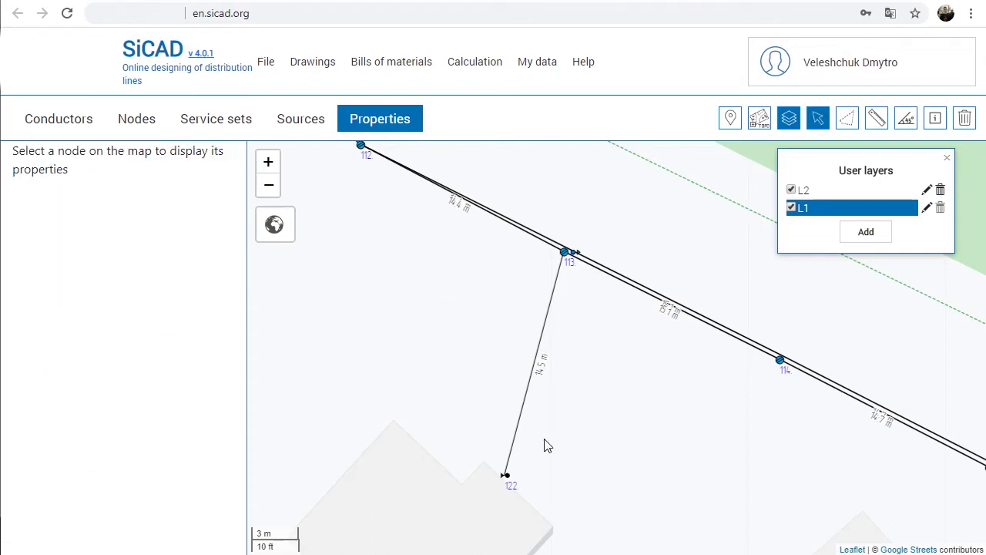
# Step: Add a single-phase service set (max 15 kW) from pole 114 to the corner of the nearby building
pyautogui.click(205, 126)
pyautogui.click(18, 189)
pyautogui.click(35, 213)
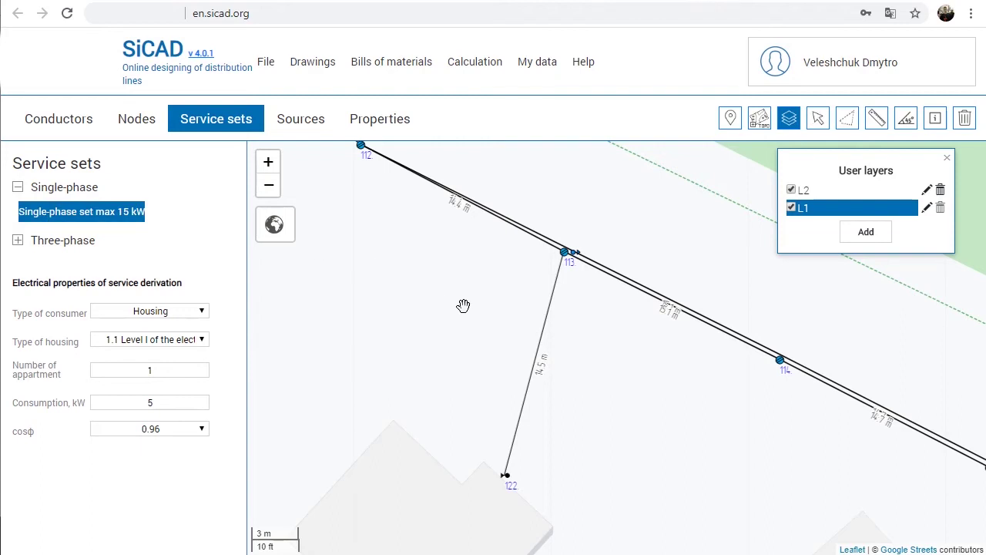
pyautogui.moveTo(639, 364); pyautogui.dragTo(414, 190)
pyautogui.moveTo(459, 228); pyautogui.dragTo(446, 256)
pyautogui.click(538, 218)
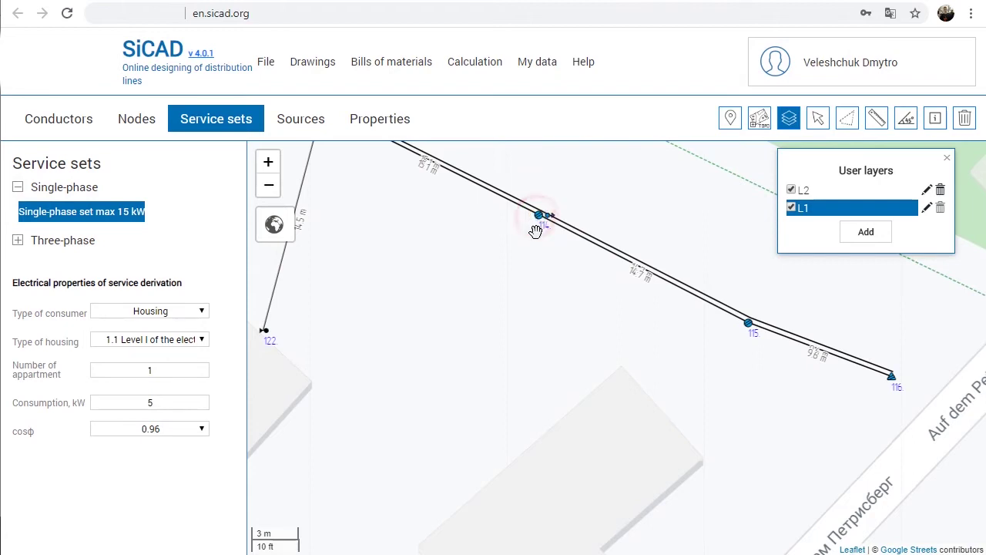
pyautogui.click(583, 390)
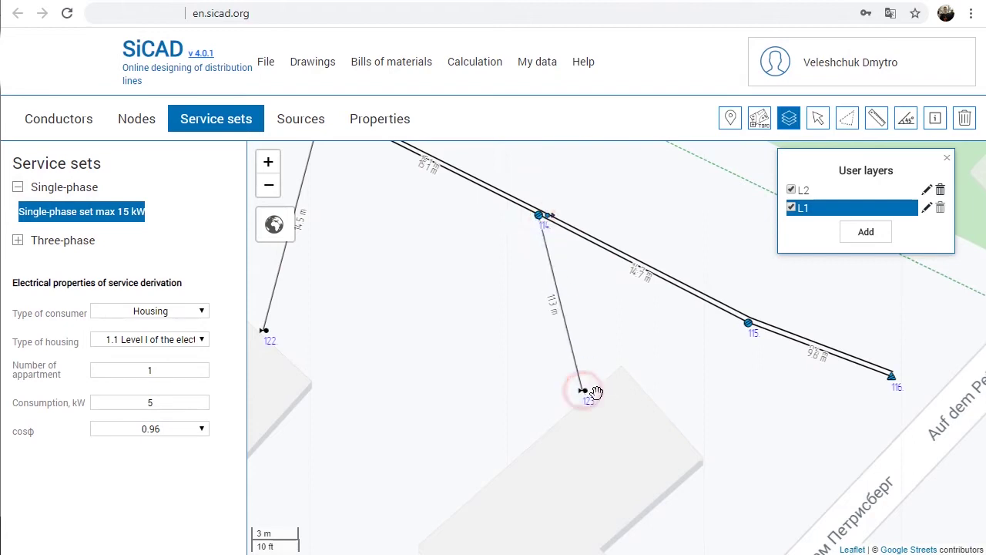
# Step: View the assembly drawings of the pole-side node at pole 114 and the wall-side node 123
pyautogui.click(818, 120)
pyautogui.click(545, 216)
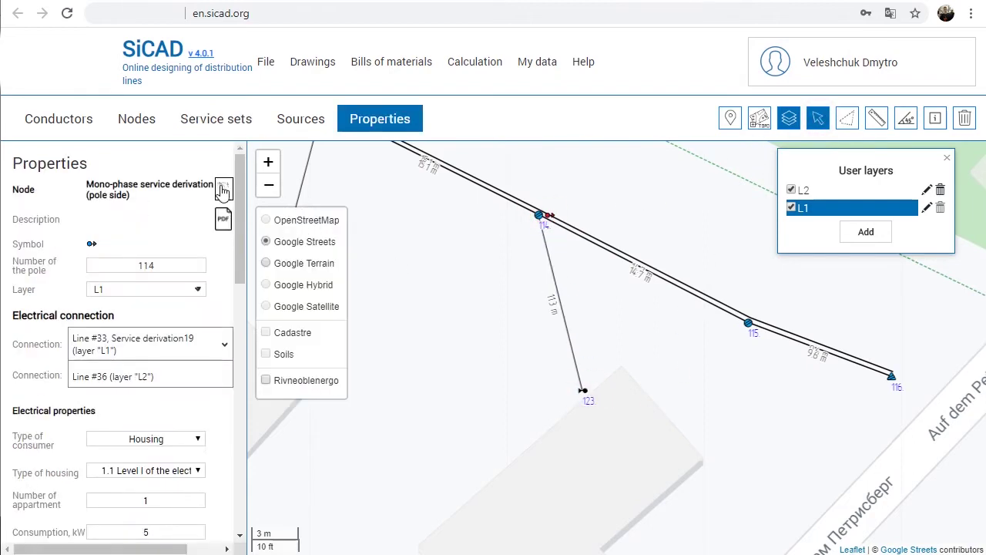
pyautogui.click(222, 188)
pyautogui.click(149, 212)
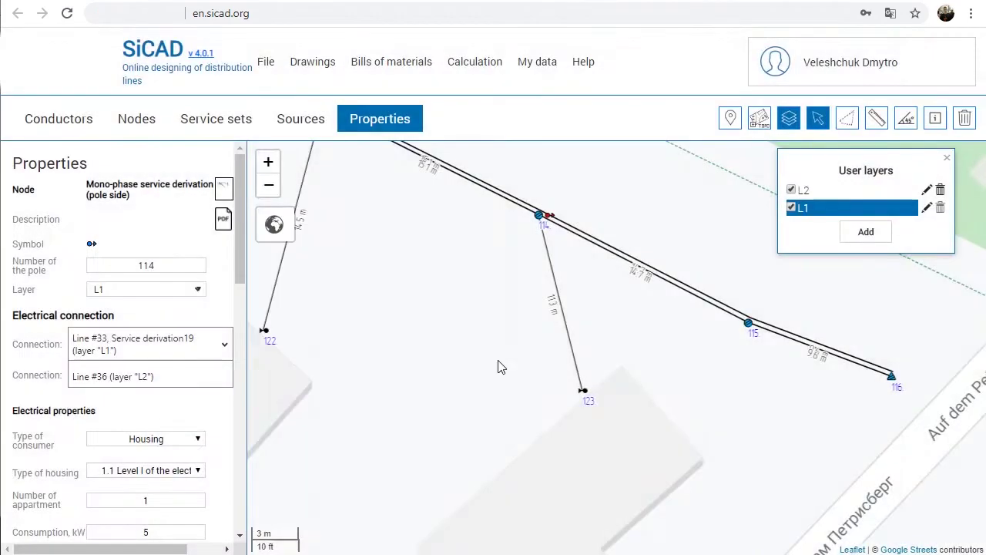
pyautogui.click(583, 393)
pyautogui.click(222, 189)
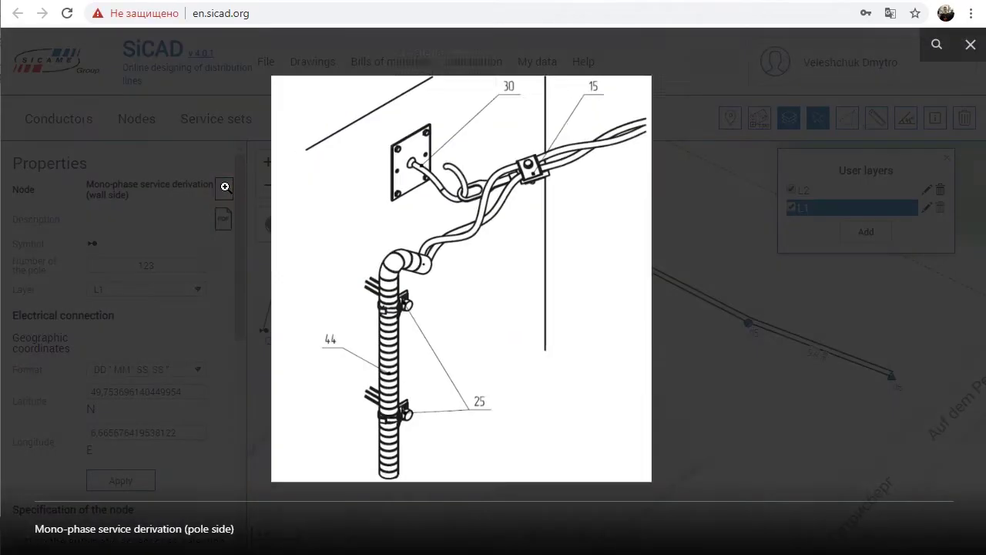
pyautogui.click(222, 190)
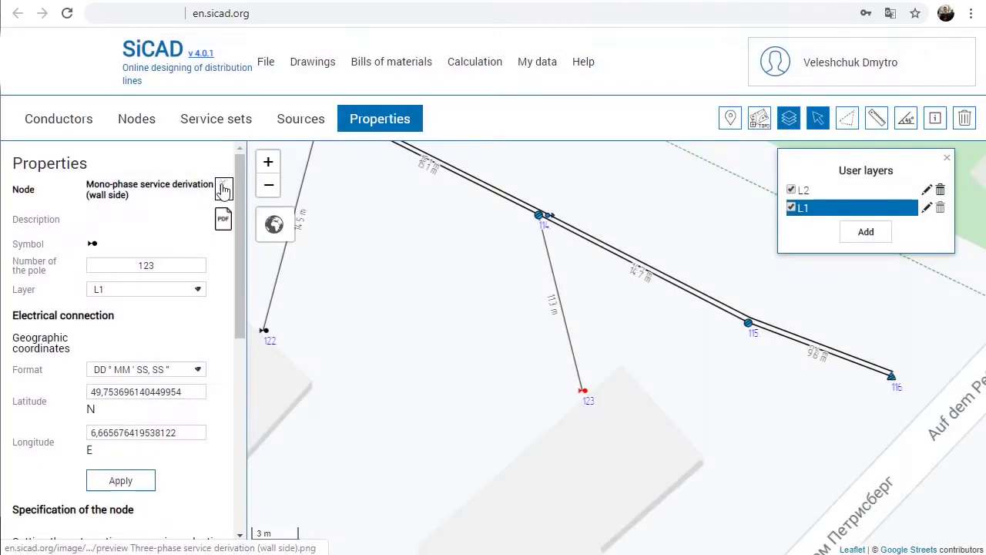
# Step: Configure the single-phase service set for an Enterprise consumer of the type School, Vocational School (College), Library
pyautogui.click(190, 123)
pyautogui.click(83, 212)
pyautogui.moveTo(710, 360); pyautogui.dragTo(560, 356)
pyautogui.click(183, 316)
pyautogui.click(183, 335)
pyautogui.click(177, 340)
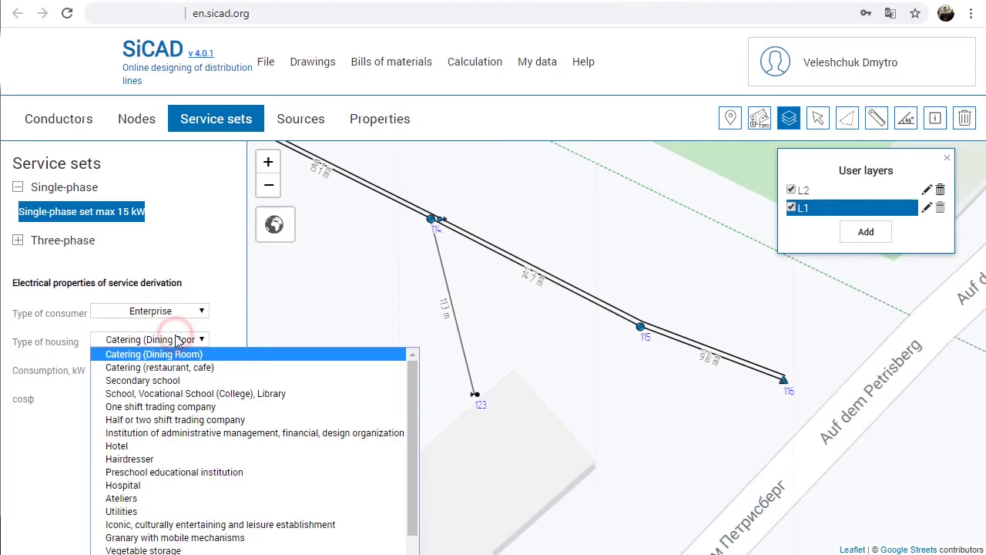
pyautogui.click(177, 394)
# Step: Place the single-phase service set from pole 111 to the wall of the building below it
pyautogui.moveTo(330, 286); pyautogui.dragTo(727, 432)
pyautogui.moveTo(466, 312); pyautogui.dragTo(603, 330)
pyautogui.click(597, 190)
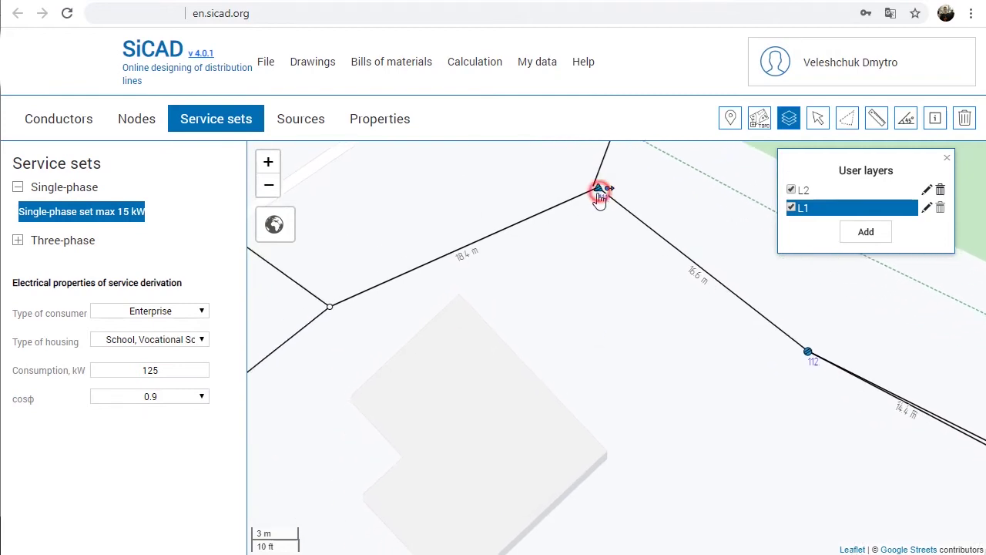
pyautogui.click(497, 332)
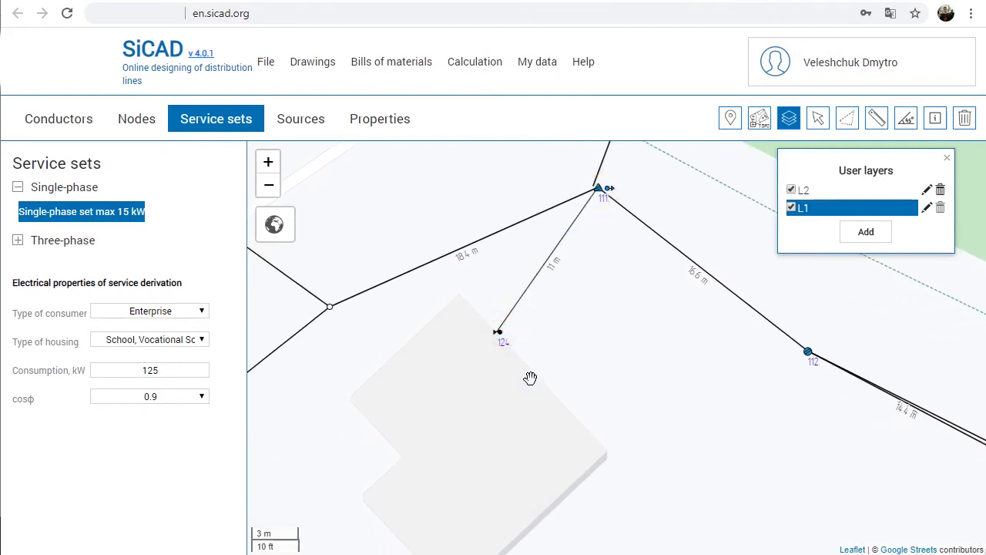
# Step: Check the electrical properties and line connections of the service derivation on pole 111
pyautogui.click(817, 118)
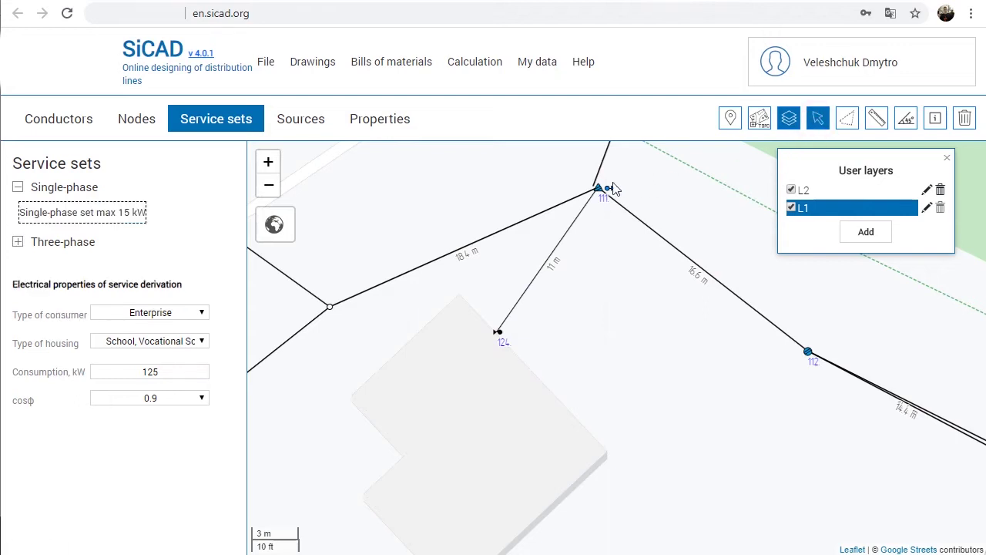
pyautogui.click(608, 187)
pyautogui.scroll(-2, 149, 339)
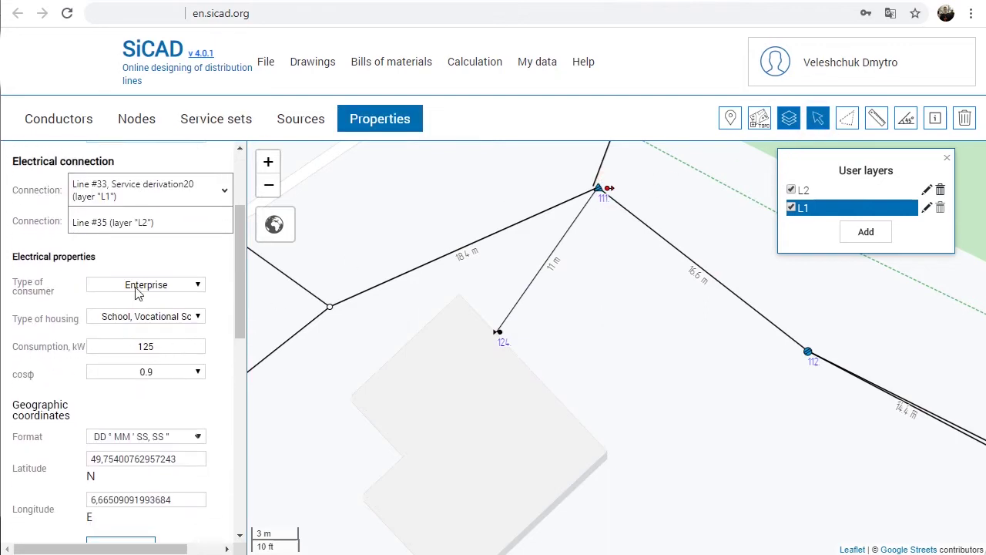
pyautogui.click(113, 222)
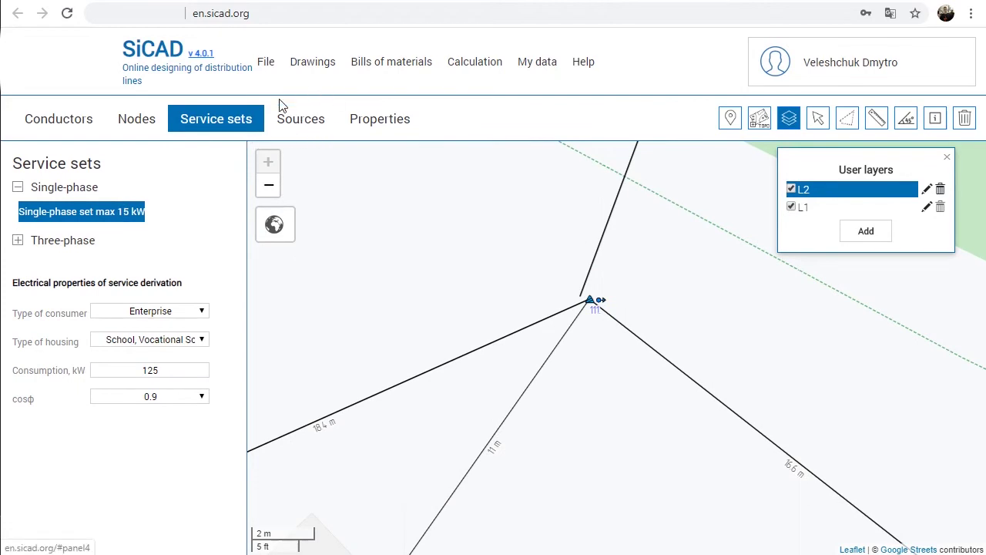
# Step: Choose the transformer substation as the source and set its power to 160
pyautogui.click(310, 127)
pyautogui.click(61, 191)
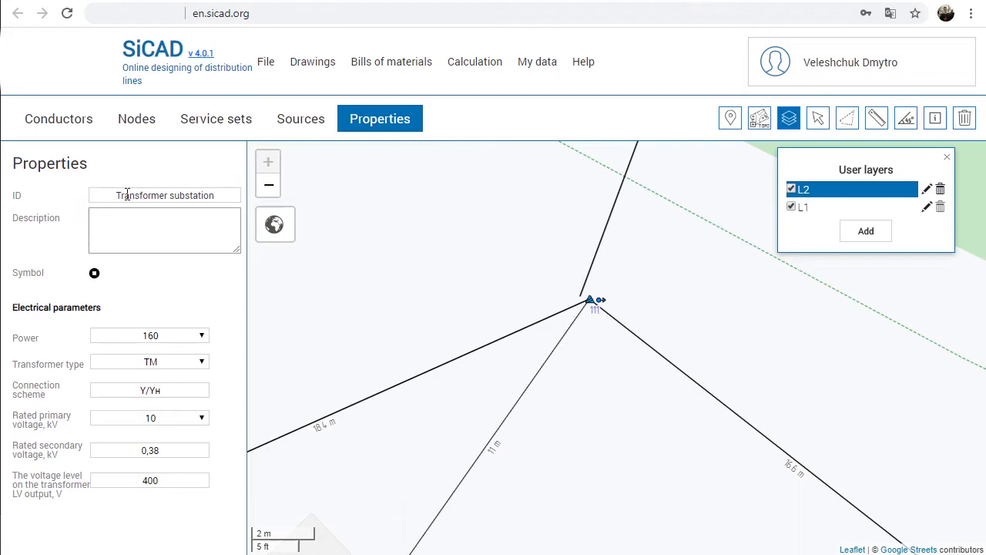
pyautogui.moveTo(116, 195); pyautogui.dragTo(217, 196)
pyautogui.click(141, 231)
pyautogui.click(121, 338)
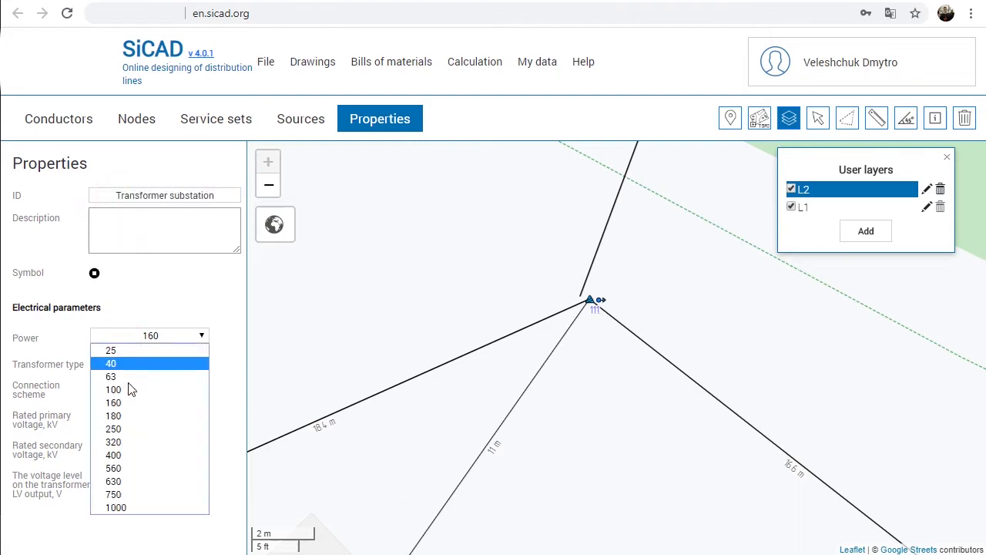
pyautogui.click(125, 403)
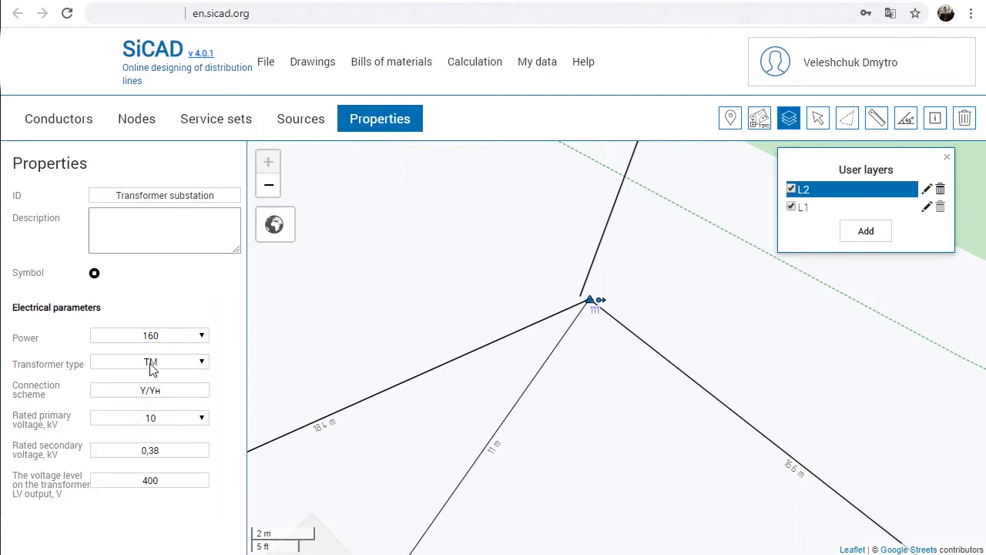
# Step: Set the transformer's rated primary voltage to 10 kV and check its rated secondary voltage and LV output voltage level
pyautogui.click(162, 393)
pyautogui.click(158, 418)
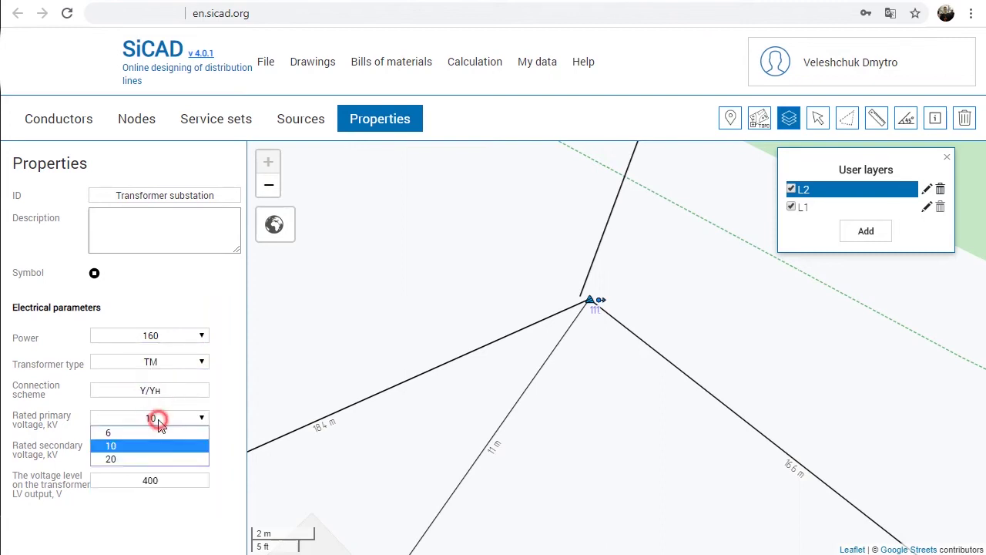
pyautogui.click(158, 448)
pyautogui.doubleClick(159, 453)
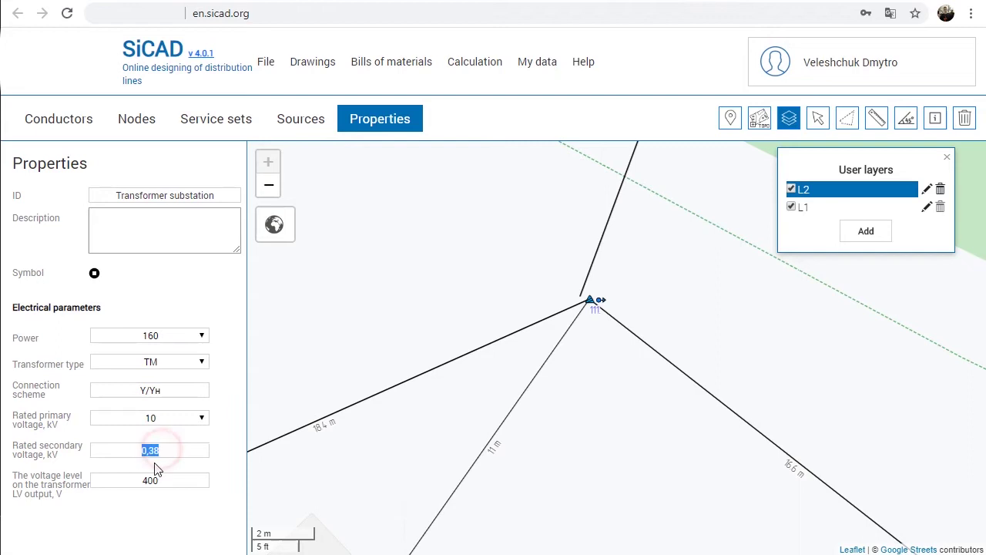
pyautogui.moveTo(164, 481); pyautogui.dragTo(141, 484)
pyautogui.click(186, 463)
# Step: Place the transformer substation beside pole 111 and connect it to the pole with an AsXSn 4x95 line on layer L1
pyautogui.click(590, 299)
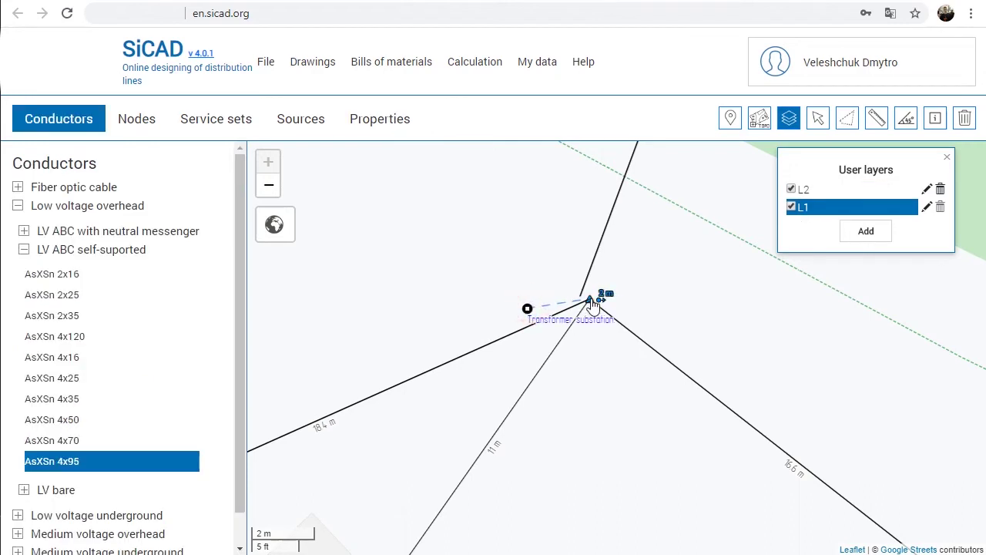
pyautogui.doubleClick(656, 288)
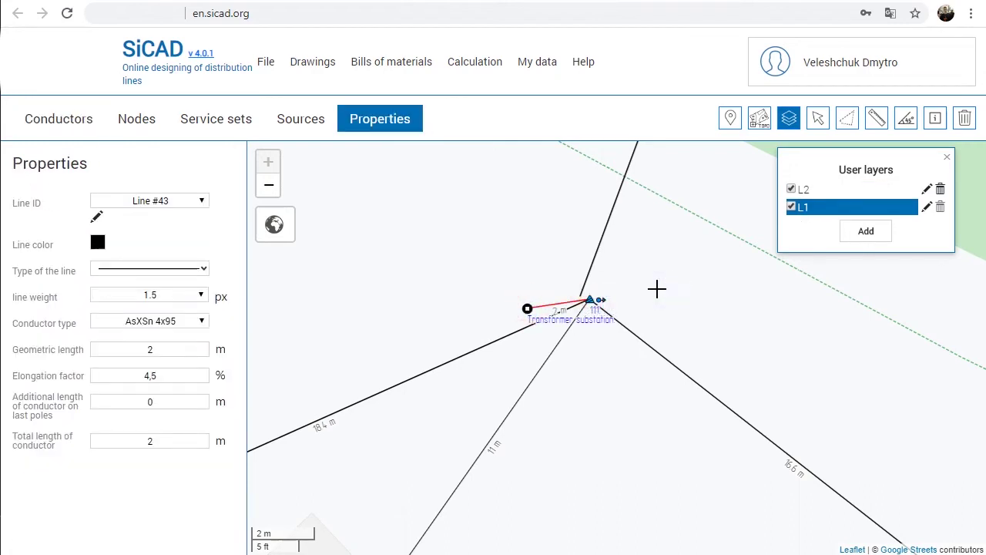
# Step: On layer L2, draw an AsXSn 4x70 line from pole 111 to the transformer substation and open the substation's properties
pyautogui.click(828, 189)
pyautogui.click(52, 440)
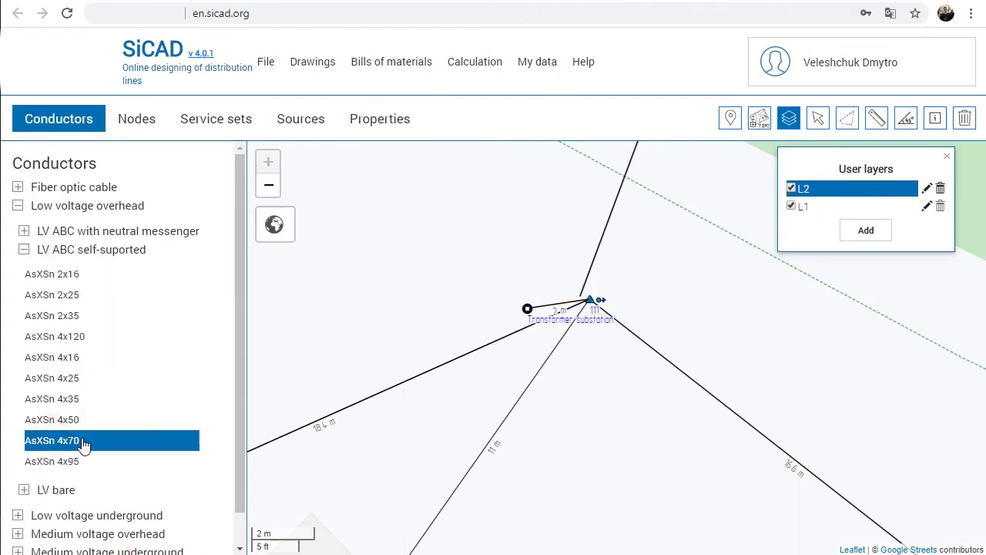
pyautogui.click(592, 303)
pyautogui.doubleClick(527, 305)
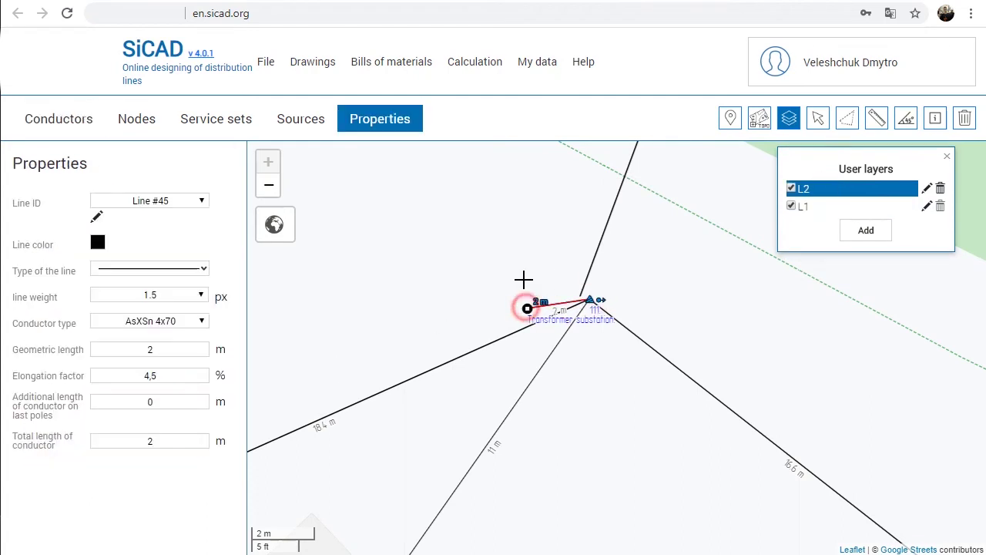
pyautogui.click(818, 118)
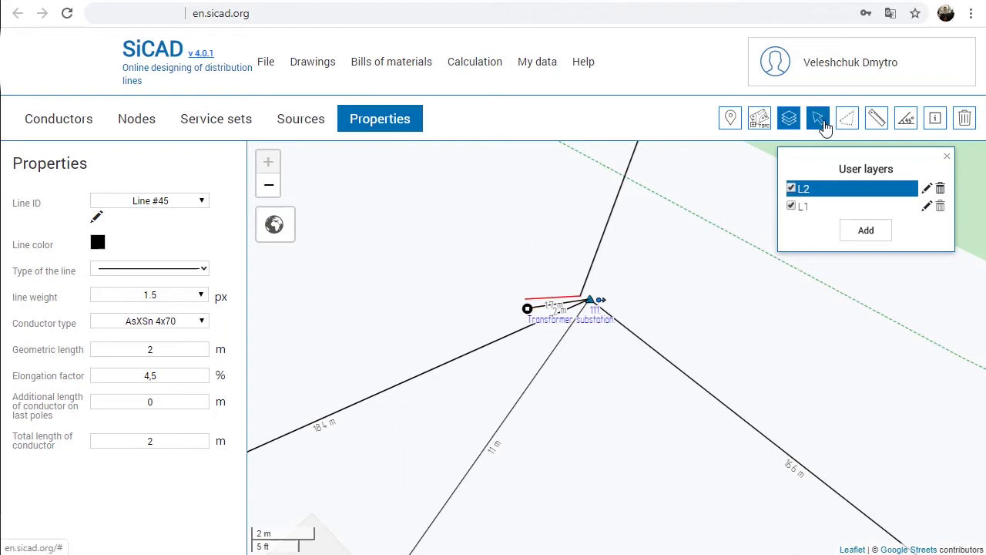
pyautogui.click(529, 308)
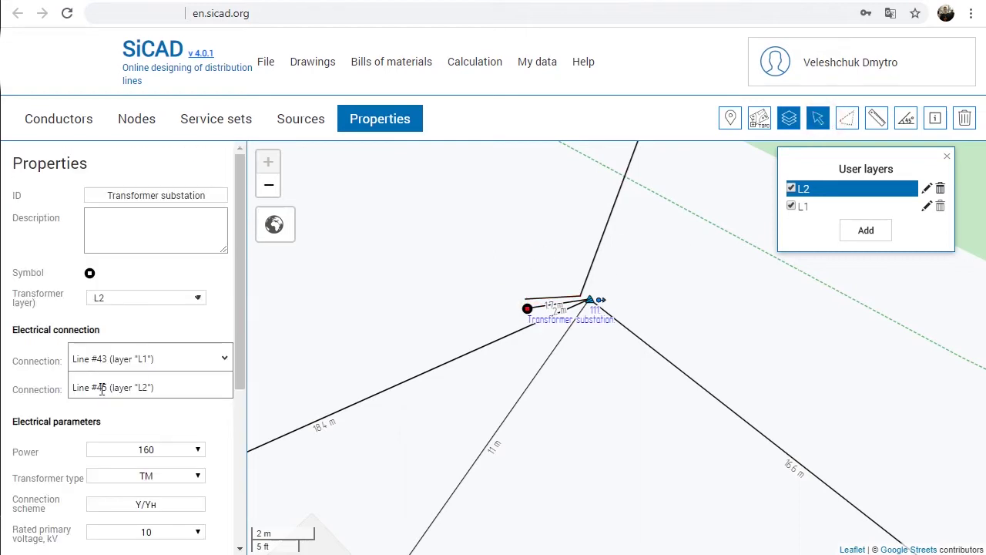
# Step: Electrically connect Line #43 (layer L1) with Line #45 (layer L2) at the transformer substation
pyautogui.click(221, 359)
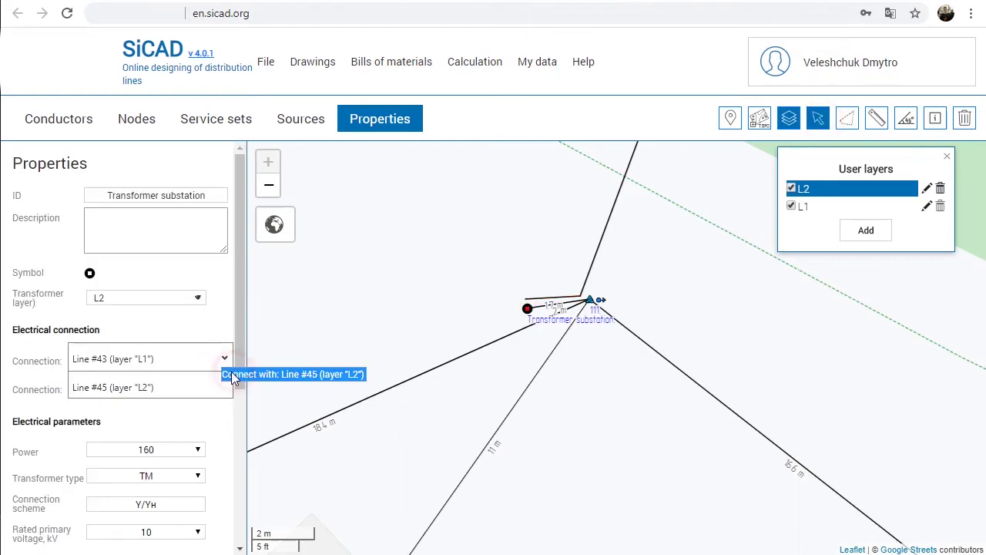
pyautogui.click(231, 373)
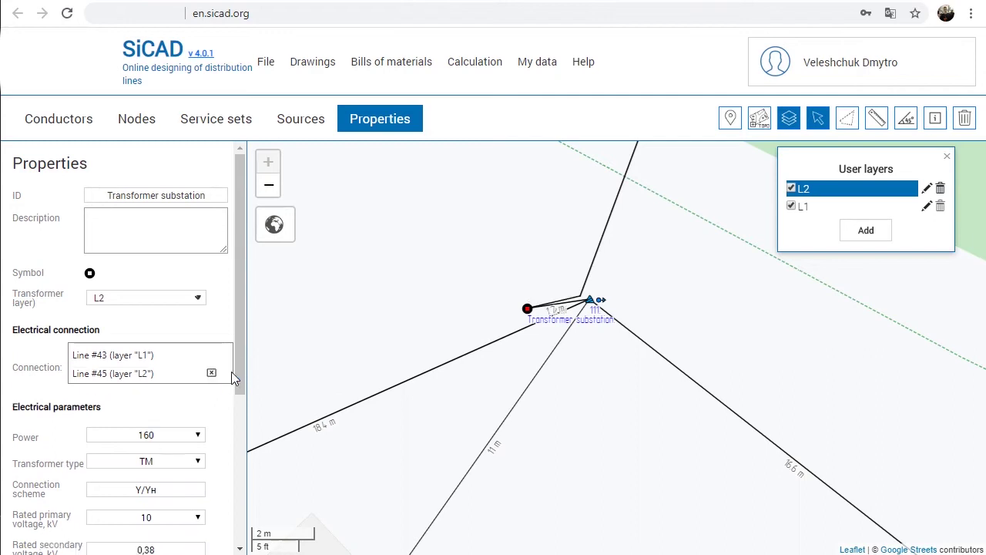
# Step: Copy pole 111 as a group and paste it onto the 16.6 m span and onto the open map northeast of that span
pyautogui.click(590, 301)
pyautogui.rightClick(591, 301)
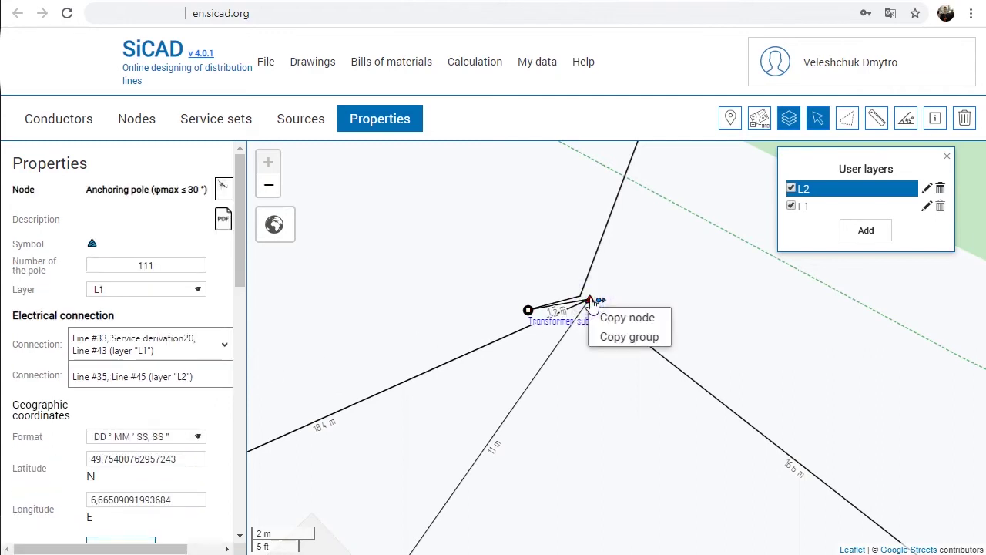
pyautogui.click(630, 339)
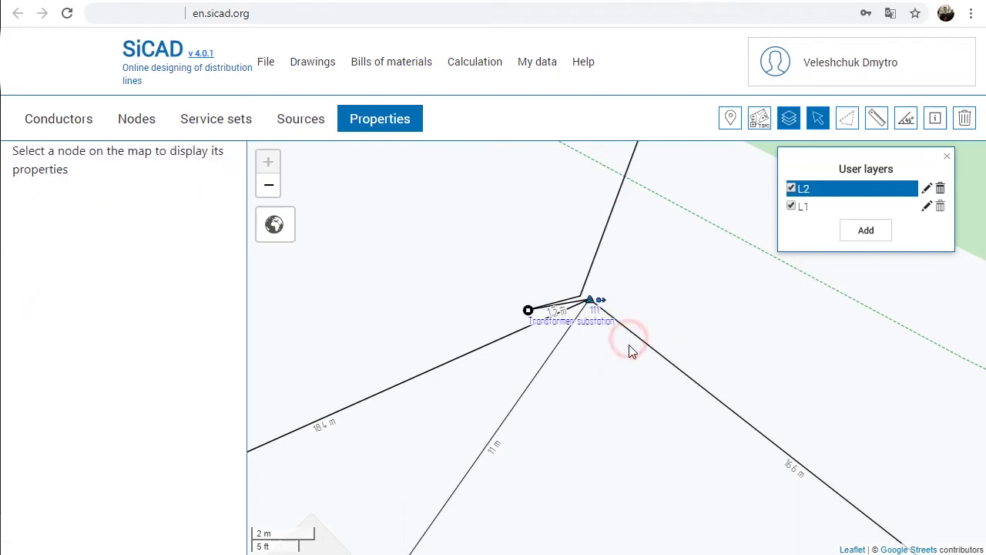
pyautogui.moveTo(606, 444); pyautogui.dragTo(523, 405)
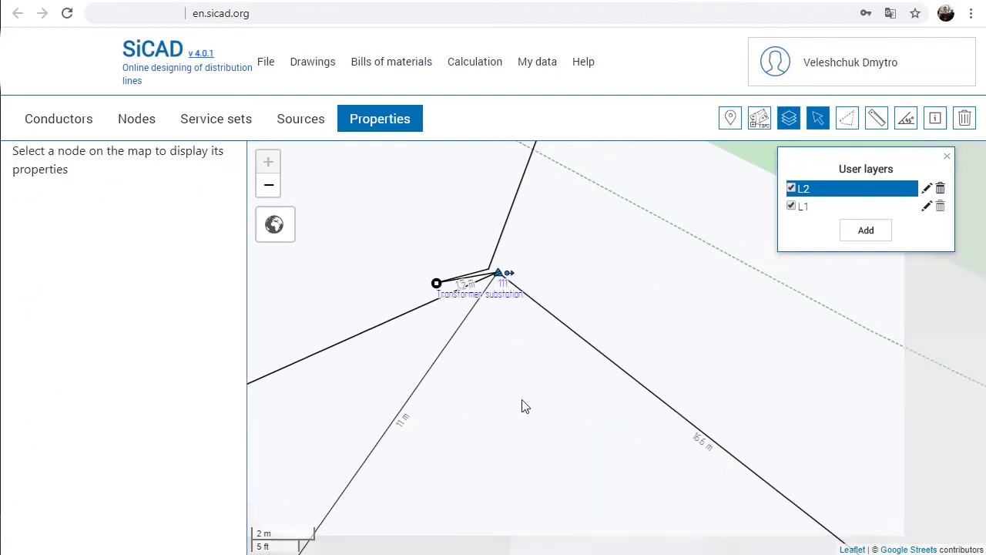
pyautogui.rightClick(568, 329)
pyautogui.click(593, 342)
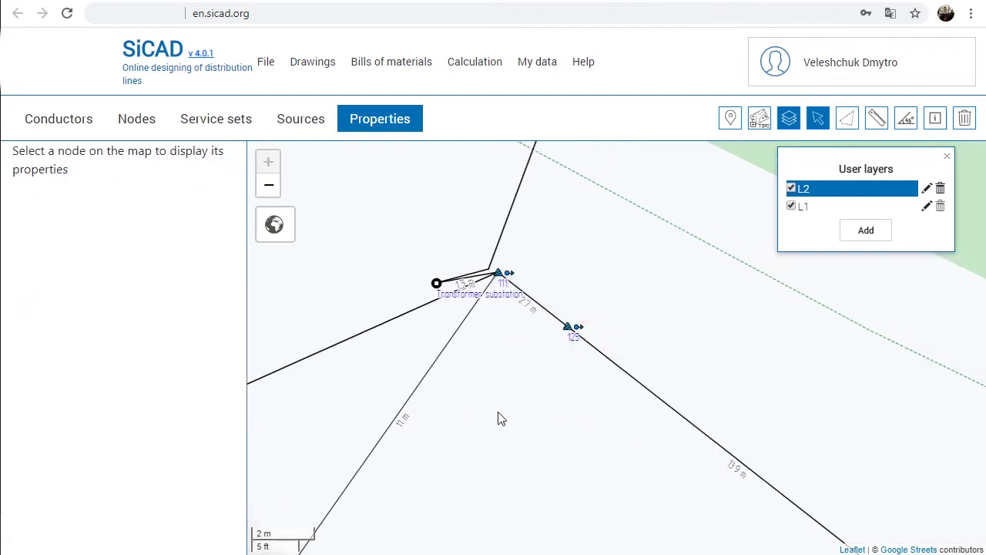
pyautogui.rightClick(647, 301)
pyautogui.click(671, 322)
pyautogui.moveTo(491, 392); pyautogui.dragTo(561, 414)
# Step: Search the map location for petrisberg and go to the result Trier, Petrisberg, Auf dem Petrisberg
pyautogui.click(731, 116)
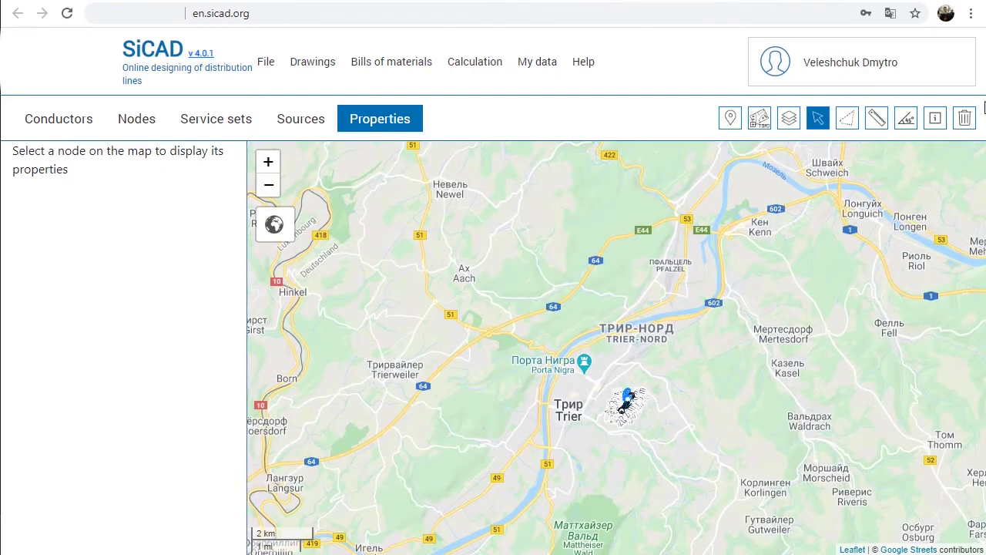
pyautogui.click(730, 118)
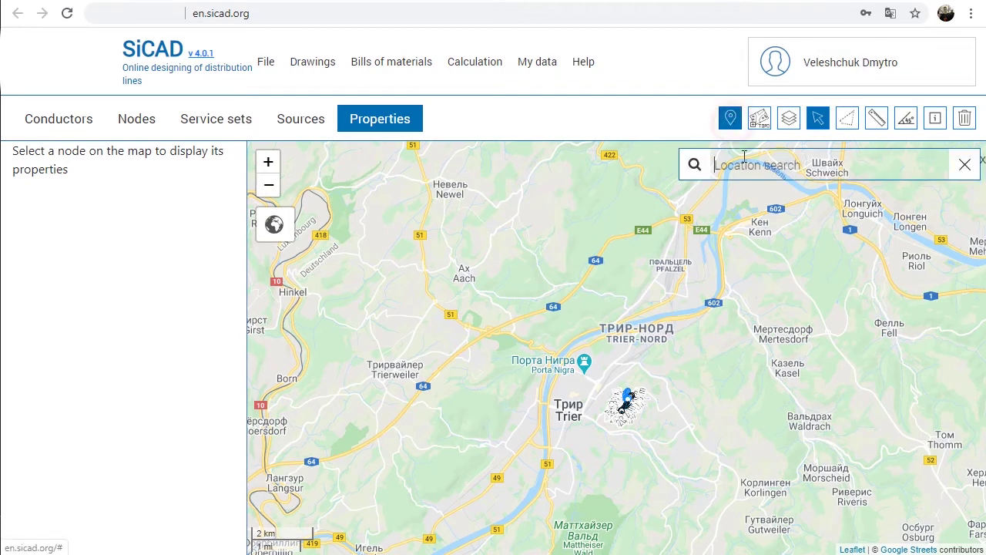
pyautogui.write('petrisberg')
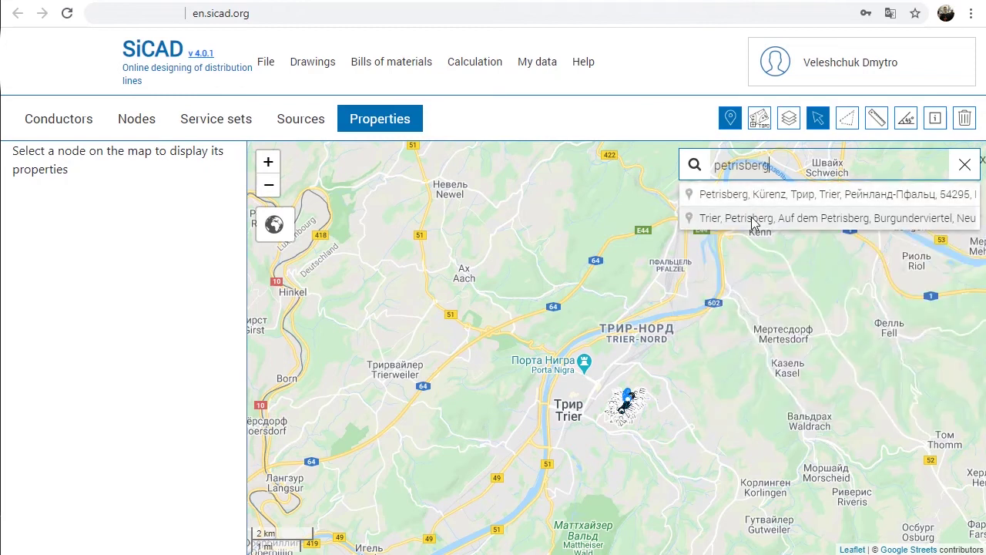
pyautogui.click(755, 220)
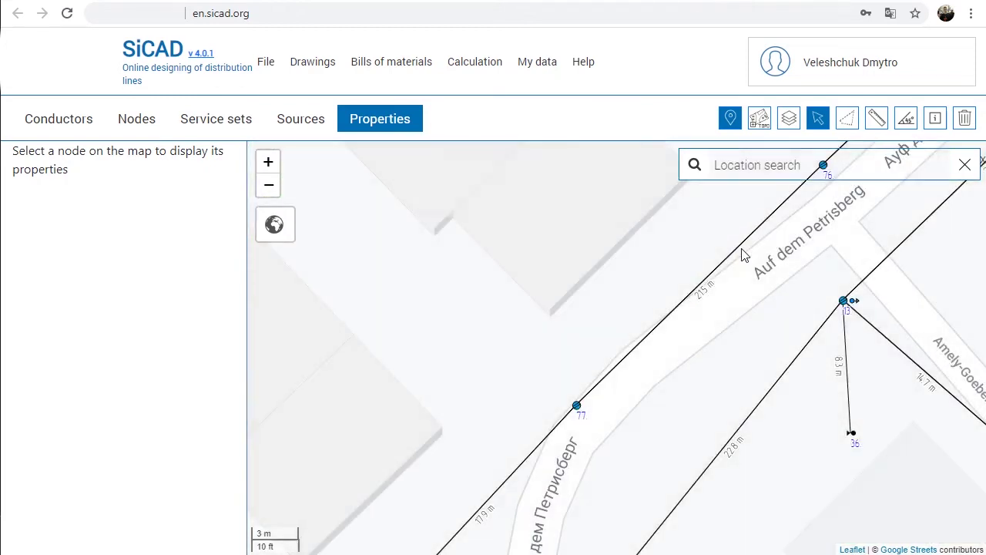
pyautogui.scroll(-1, 724, 374)
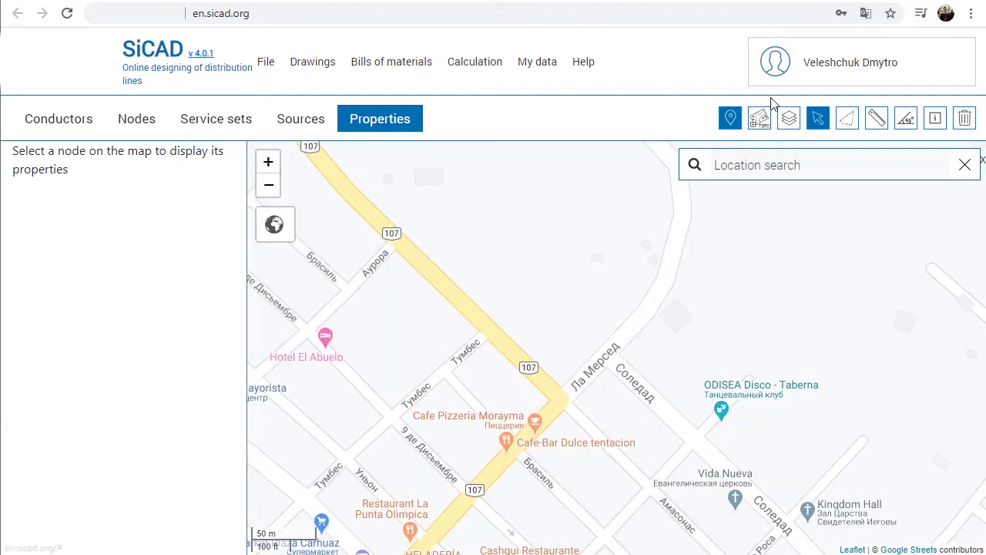
# Step: Upload the topographic plan CIUDAD DE CARHUAZ and enlarge it over the Carhuaz streets on the map
pyautogui.click(759, 118)
pyautogui.click(898, 185)
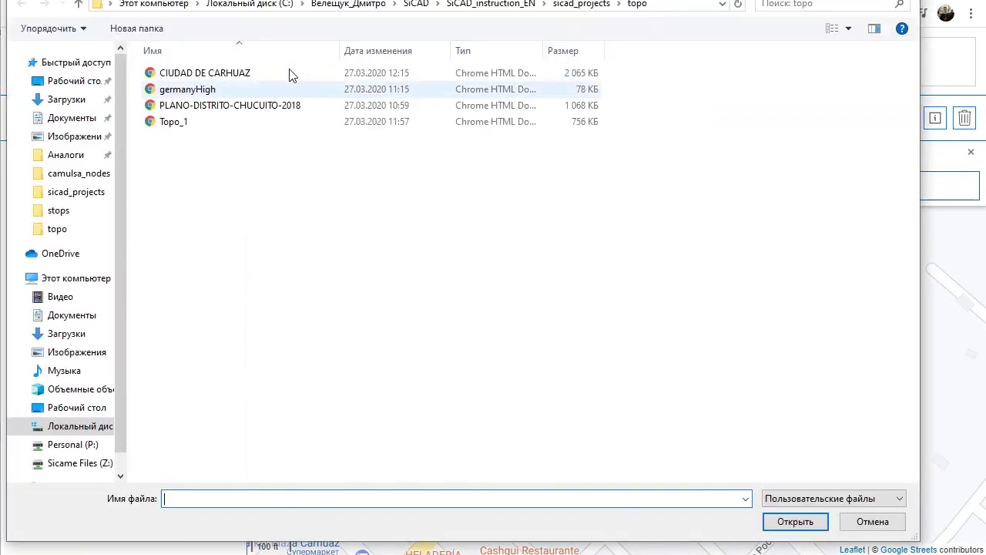
pyautogui.doubleClick(261, 76)
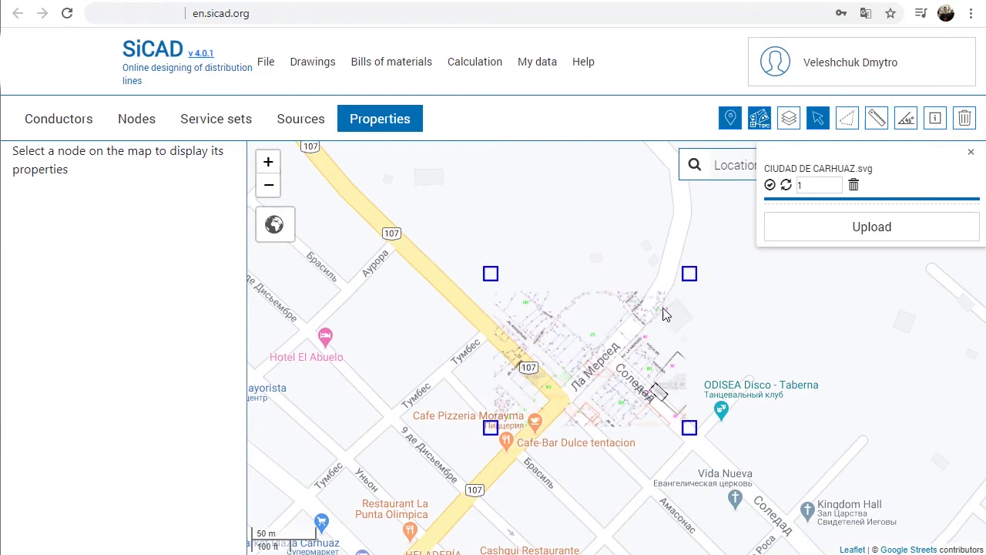
pyautogui.moveTo(689, 277); pyautogui.dragTo(879, 199)
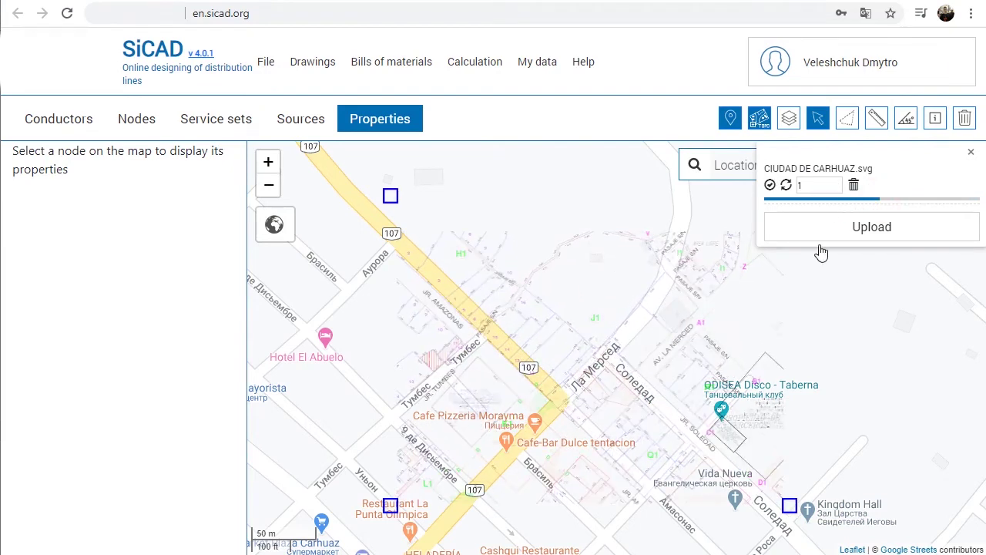
# Step: Make the uploaded plan slightly transparent and rotate it slightly to line up with the streets
pyautogui.click(947, 199)
pyautogui.click(785, 185)
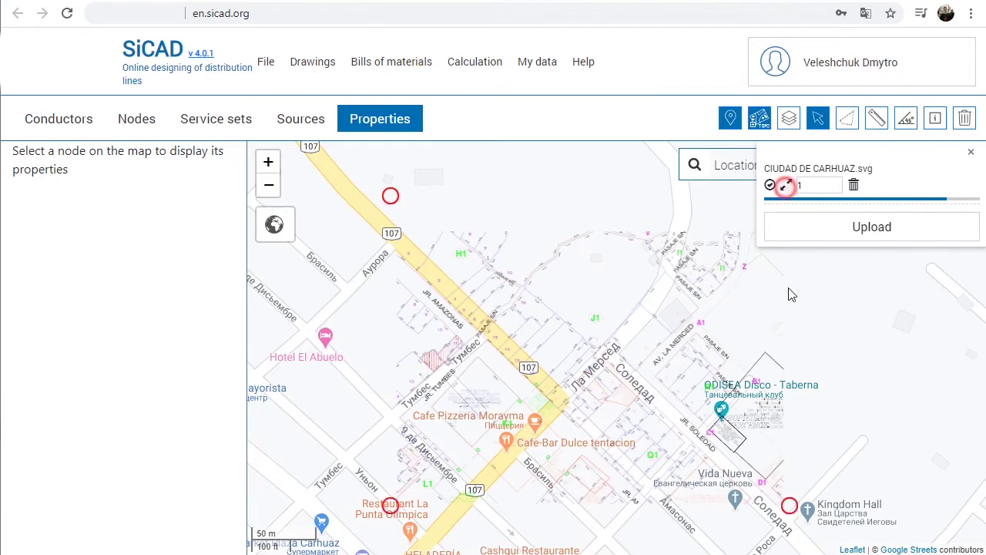
pyautogui.moveTo(787, 502)
pyautogui.mouseDown()
pyautogui.moveTo(808, 478)
pyautogui.moveTo(787, 496)
pyautogui.moveTo(791, 504)
pyautogui.mouseUp()
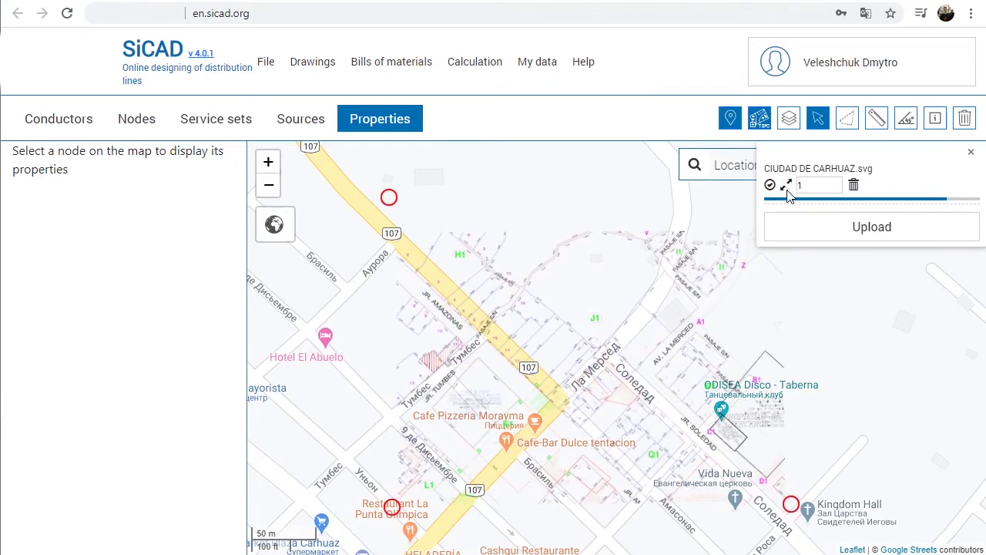
# Step: Measure the plan's boundary edge labelled 24.00 with the ruler
pyautogui.doubleClick(809, 183)
pyautogui.click(874, 122)
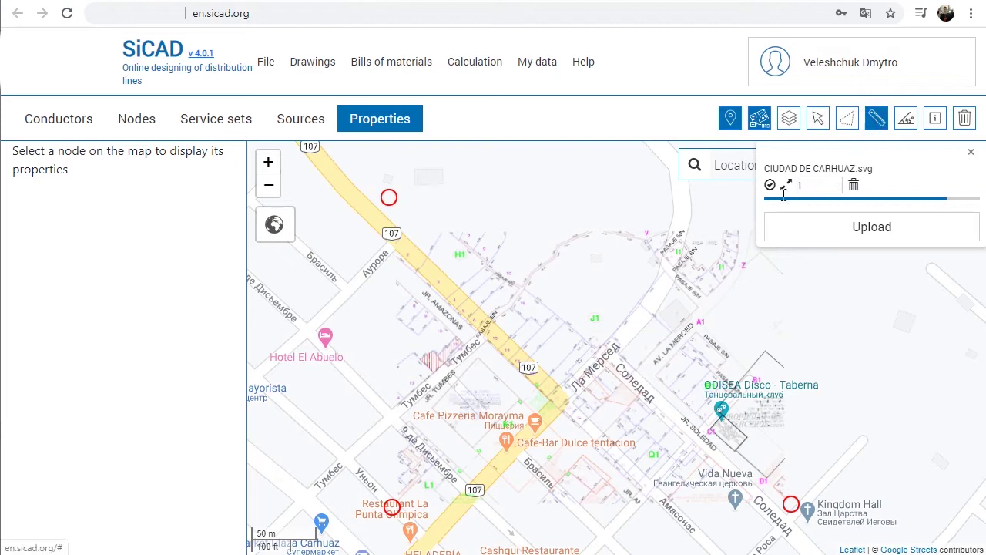
pyautogui.scroll(3, 586, 365)
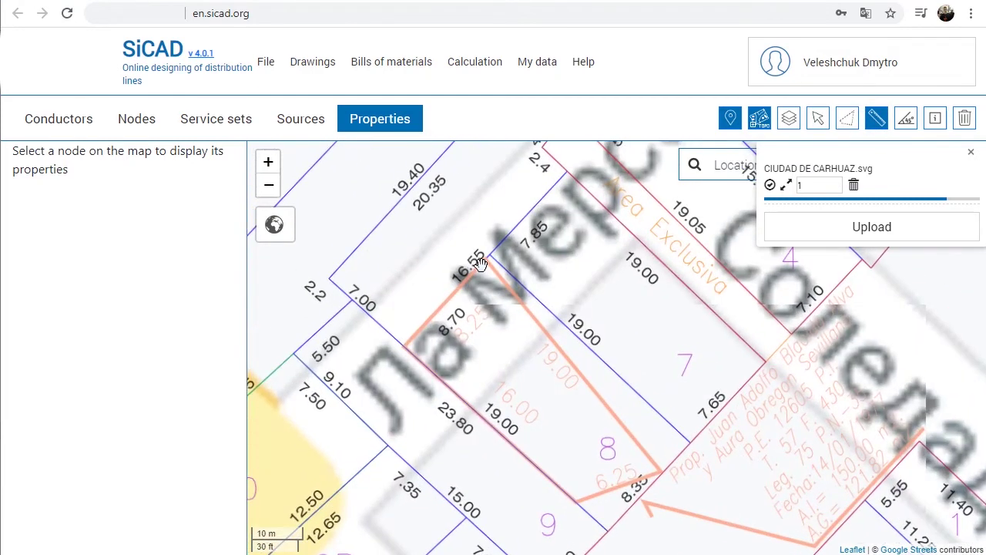
pyautogui.click(384, 466)
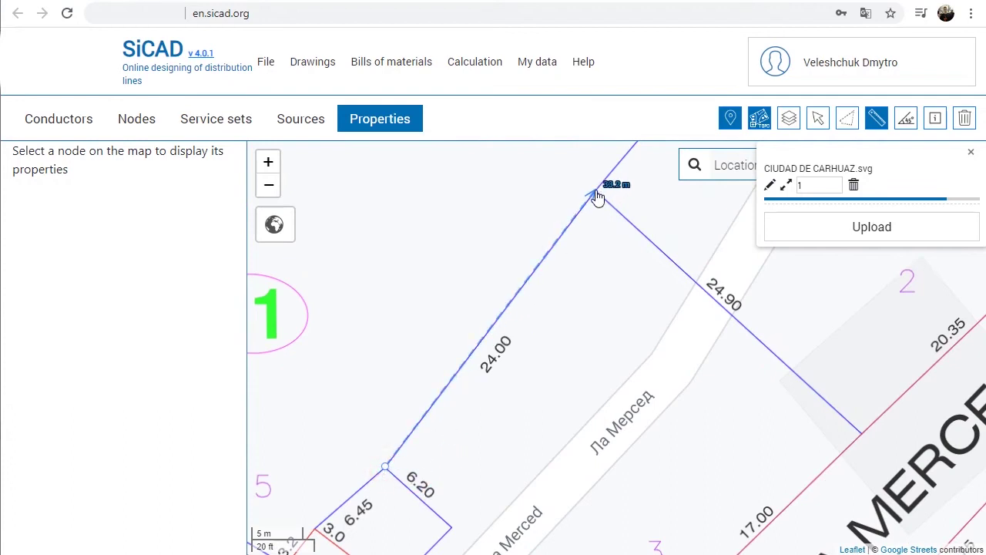
# Step: Take the ratio 24 ÷ 33,1 from the calculator and set the plan's scale factor to 0,725
pyautogui.hotkey('alt', 'Tab')
pyautogui.moveTo(114, 144); pyautogui.dragTo(169, 144)
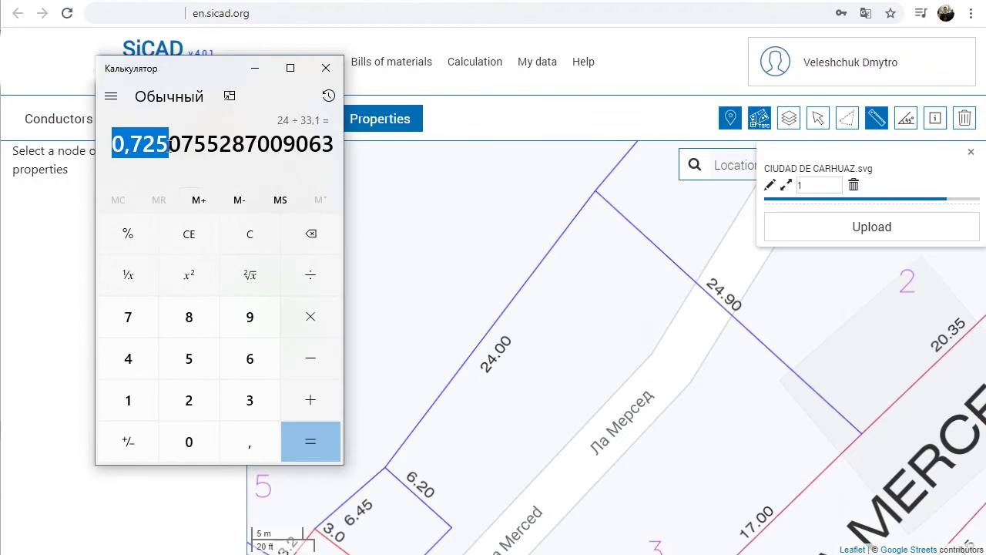
pyautogui.click(814, 183)
pyautogui.moveTo(814, 184); pyautogui.dragTo(791, 189)
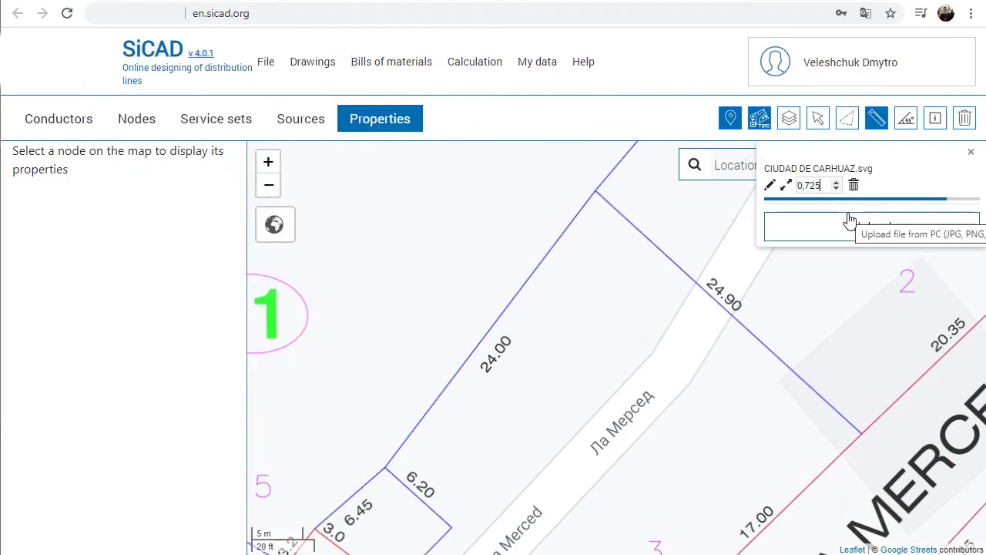
pyautogui.click(457, 451)
# Step: Measure the 24.00 edge again on the rescaled plan and look over the whole plan on the map
pyautogui.click(443, 439)
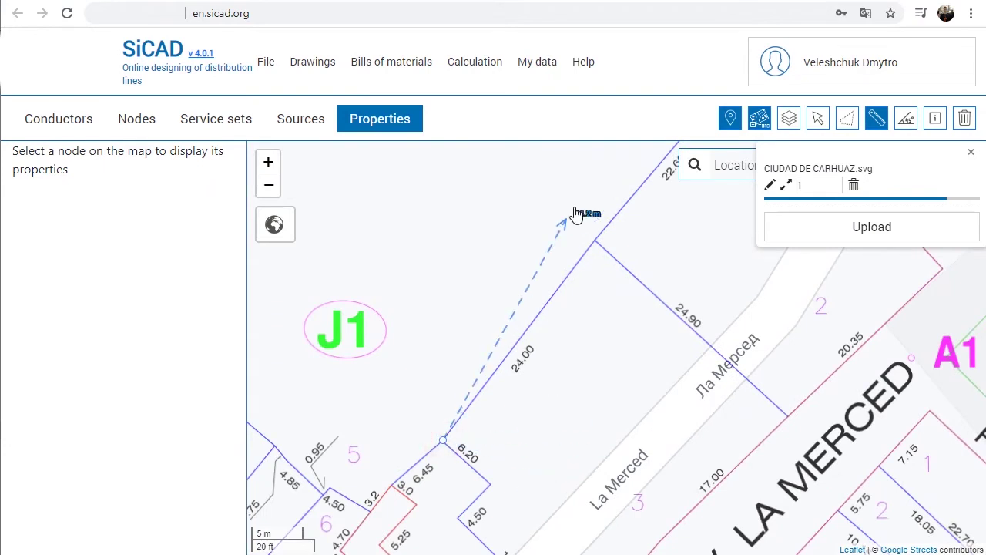
pyautogui.click(595, 243)
pyautogui.scroll(-1, 574, 284)
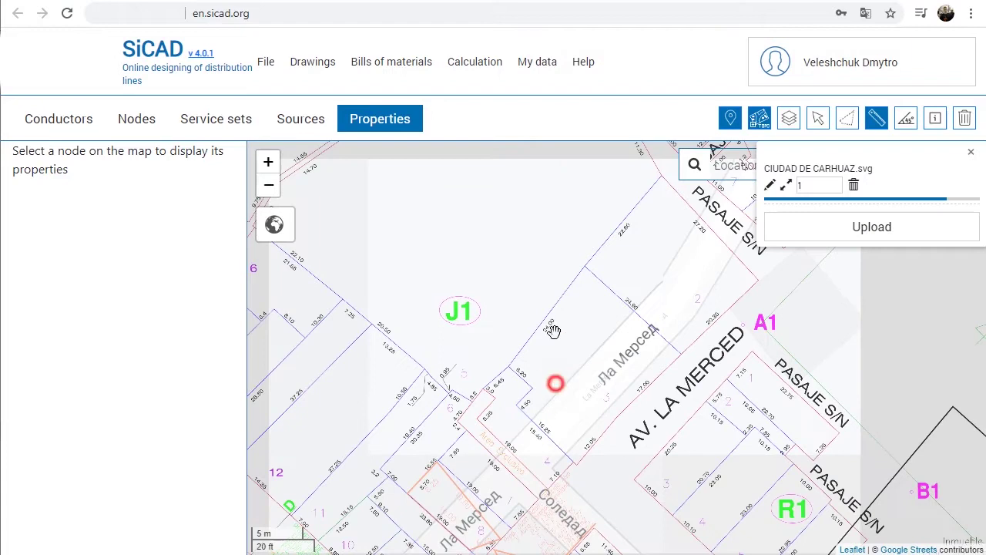
pyautogui.scroll(-2, 570, 335)
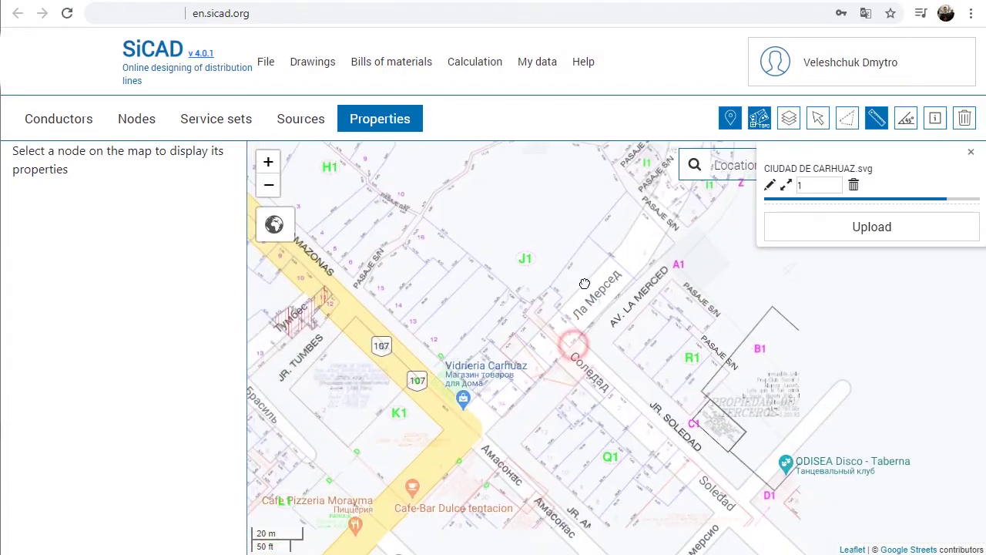
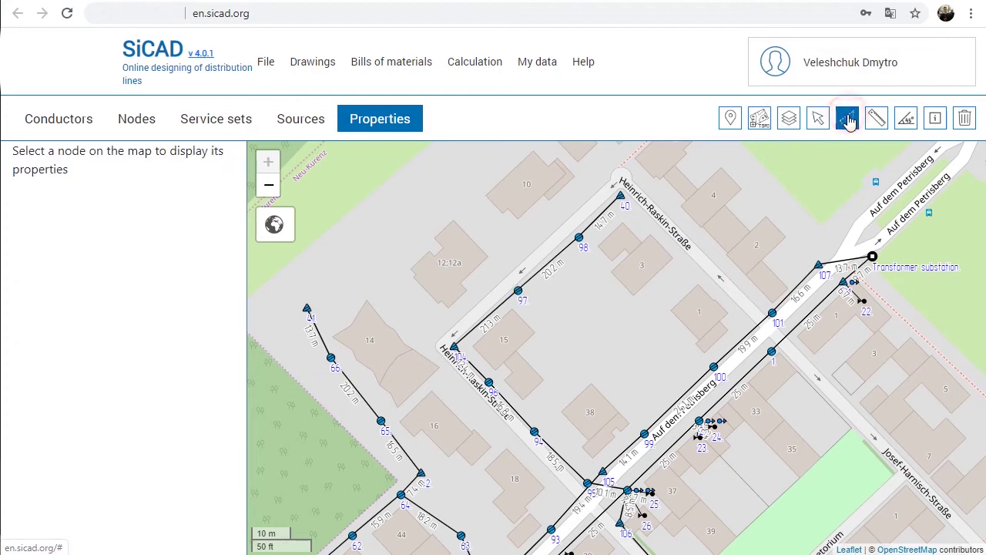
# Step: Outline a closed selection area around the Heinrich-Raskin-Straße line from pole 94 to pole 40
pyautogui.click(561, 442)
pyautogui.click(534, 463)
pyautogui.click(436, 378)
pyautogui.click(429, 299)
pyautogui.click(543, 220)
pyautogui.click(616, 157)
pyautogui.click(681, 197)
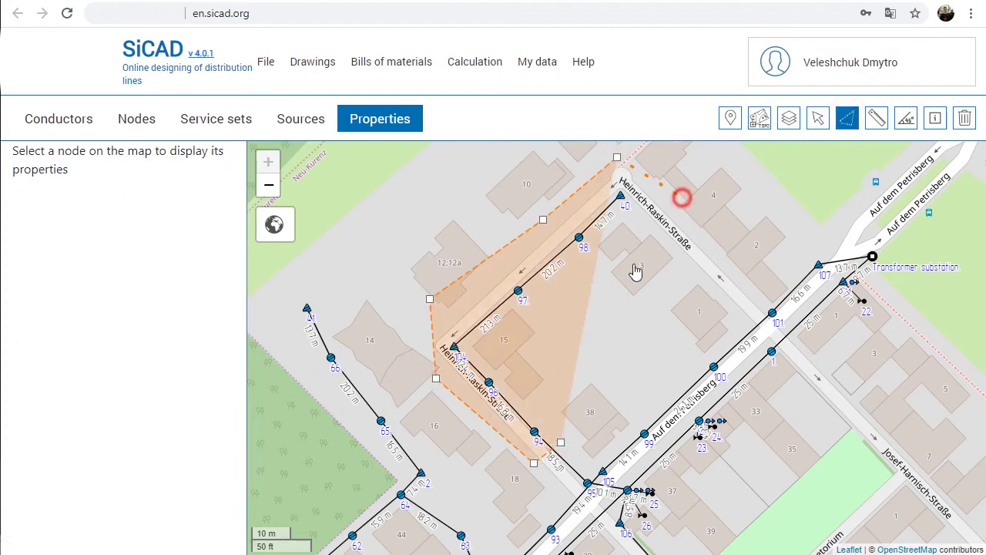
pyautogui.click(570, 309)
pyautogui.click(513, 347)
pyautogui.click(560, 442)
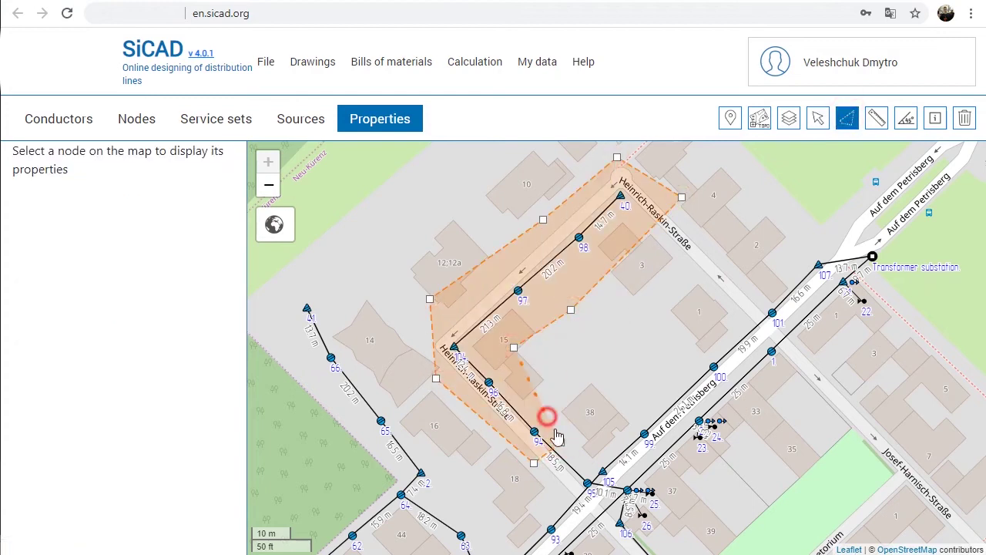
# Step: Generate the consolidated specification for the selected area and look through it
pyautogui.click(416, 62)
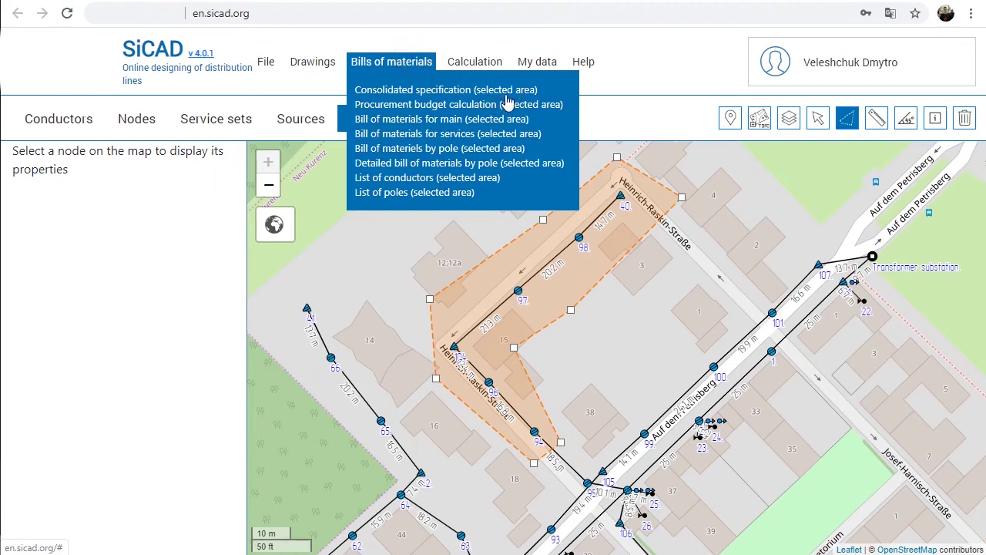
pyautogui.click(485, 90)
pyautogui.scroll(-1, 569, 212)
pyautogui.scroll(1, 644, 195)
pyautogui.click(913, 64)
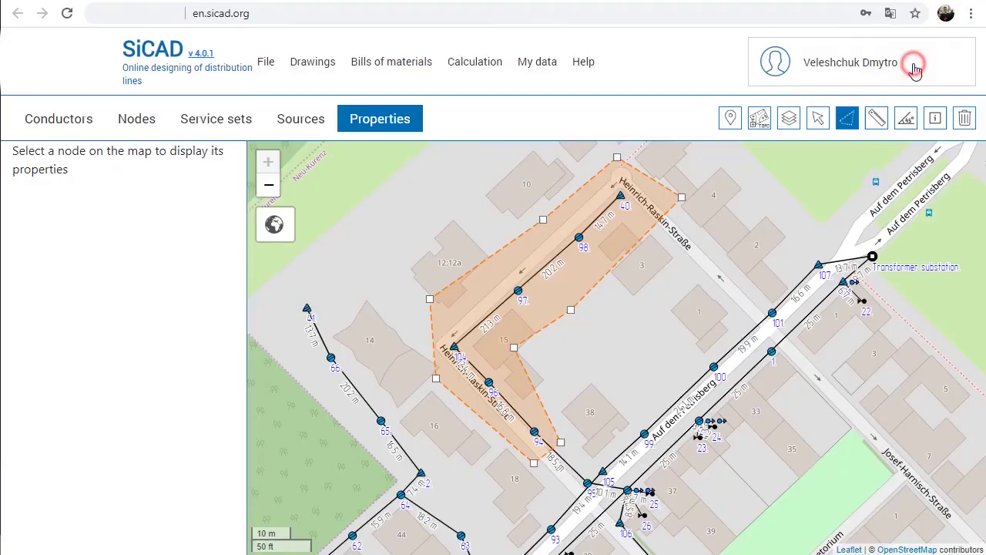
# Step: Outline a larger four-cornered selection area around the northern part of the network, including the transformer substation
pyautogui.scroll(-2, 539, 308)
pyautogui.click(348, 467)
pyautogui.click(350, 162)
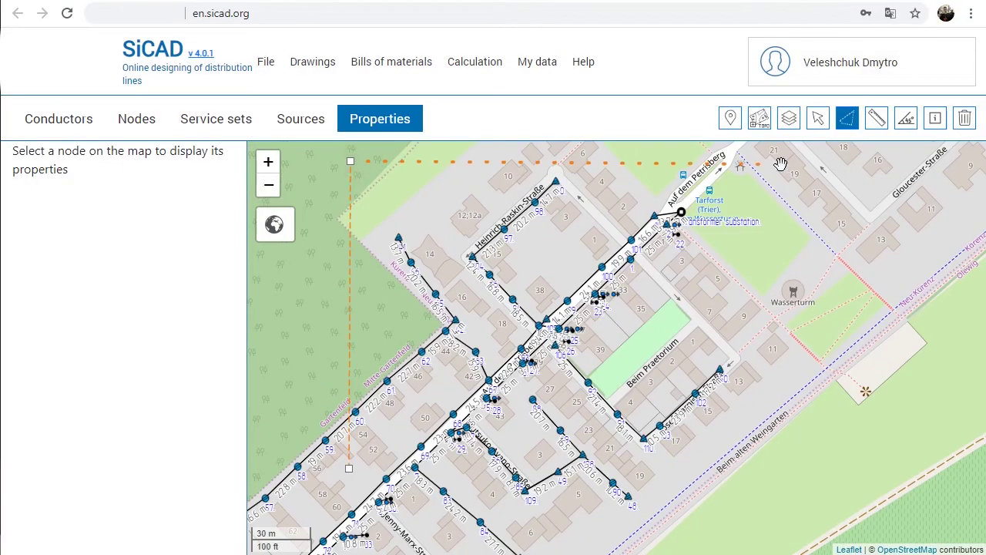
pyautogui.click(791, 167)
pyautogui.click(778, 510)
pyautogui.click(350, 469)
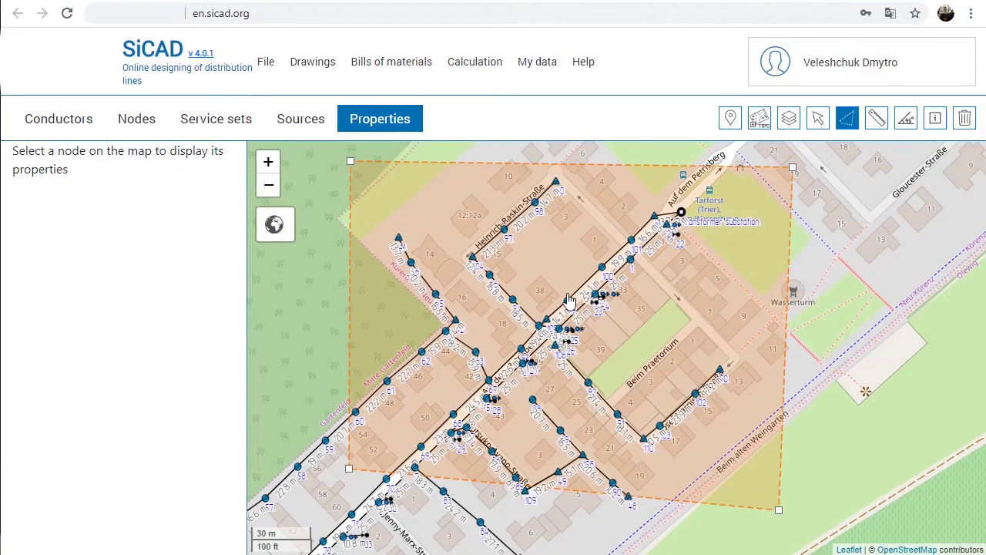
# Step: Export the selected area's drawing as an image, inspect it magnified in the photo viewer, and return to the map
pyautogui.scroll(1, 567, 296)
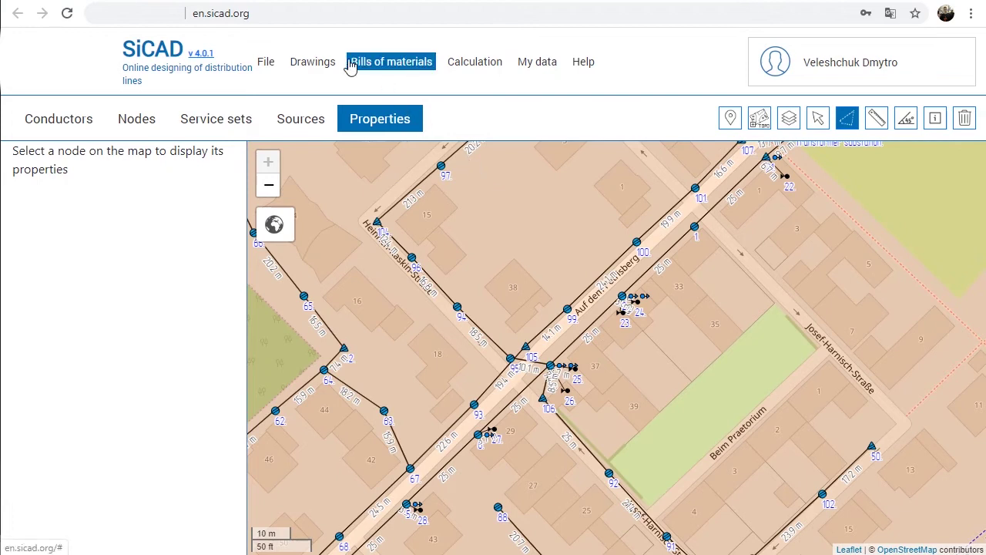
pyautogui.click(313, 61)
pyautogui.click(359, 154)
pyautogui.click(424, 15)
pyautogui.moveTo(355, 55); pyautogui.dragTo(422, 64)
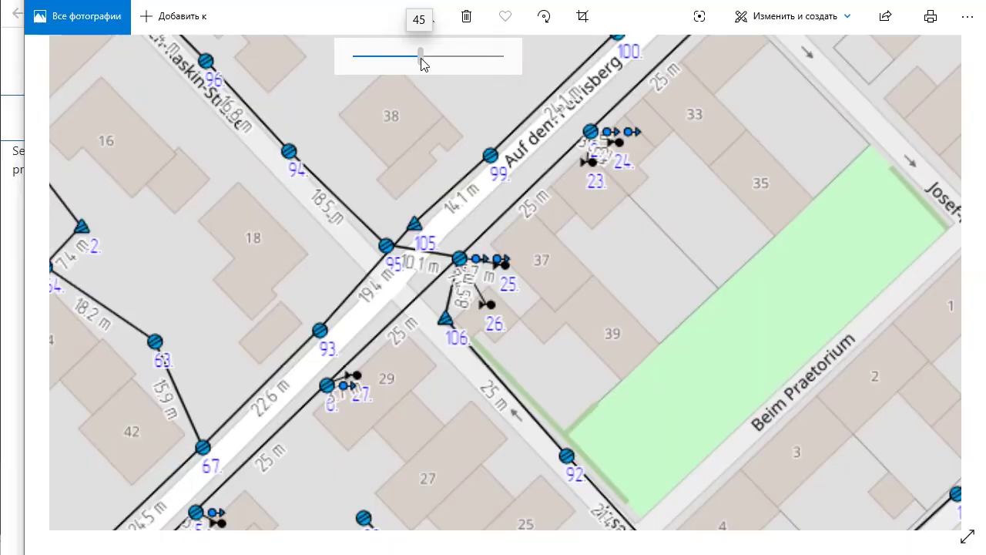
pyautogui.hotkey('alt', 'Tab')
# Step: Measure the distance from pole 107 to the nearest corner of the building northwest of it
pyautogui.click(870, 119)
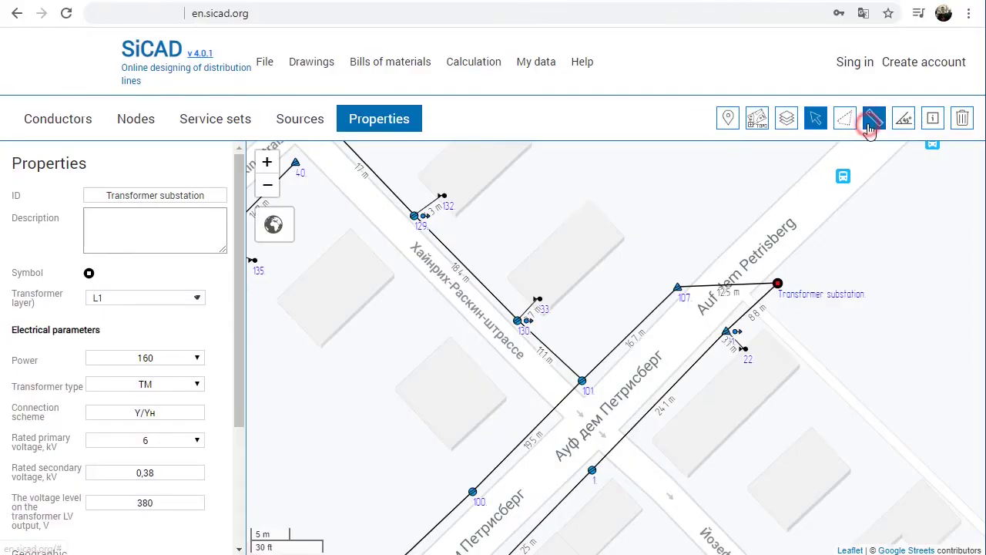
pyautogui.click(676, 290)
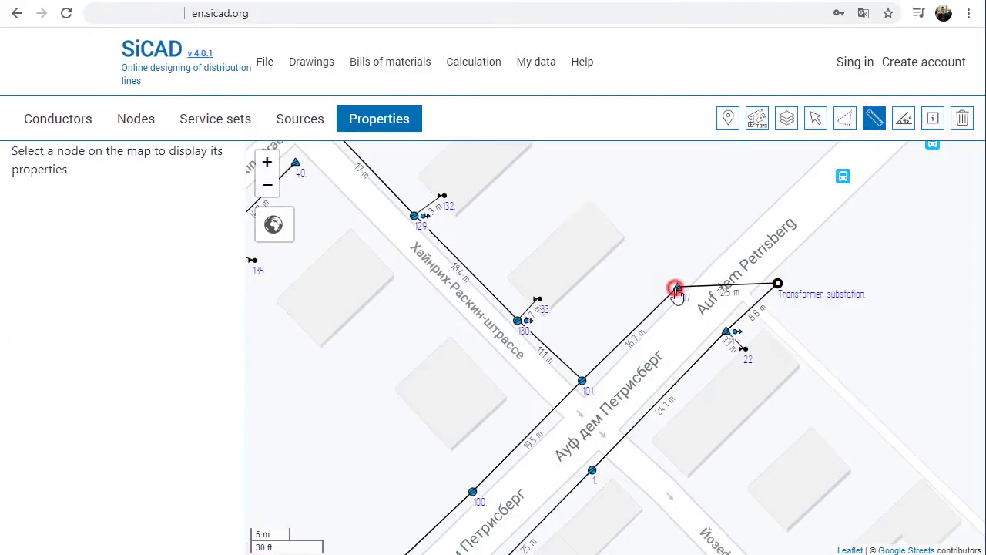
pyautogui.click(627, 238)
# Step: Measure the angles between the adjoining spans at the anchoring pole beside the transformer substation and at pole 107
pyautogui.click(905, 123)
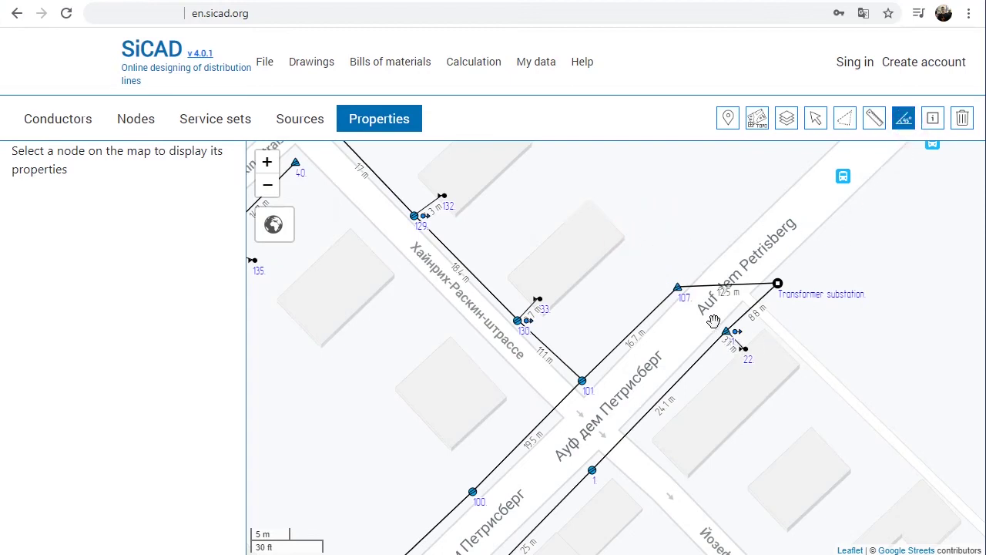
pyautogui.click(743, 323)
pyautogui.click(700, 360)
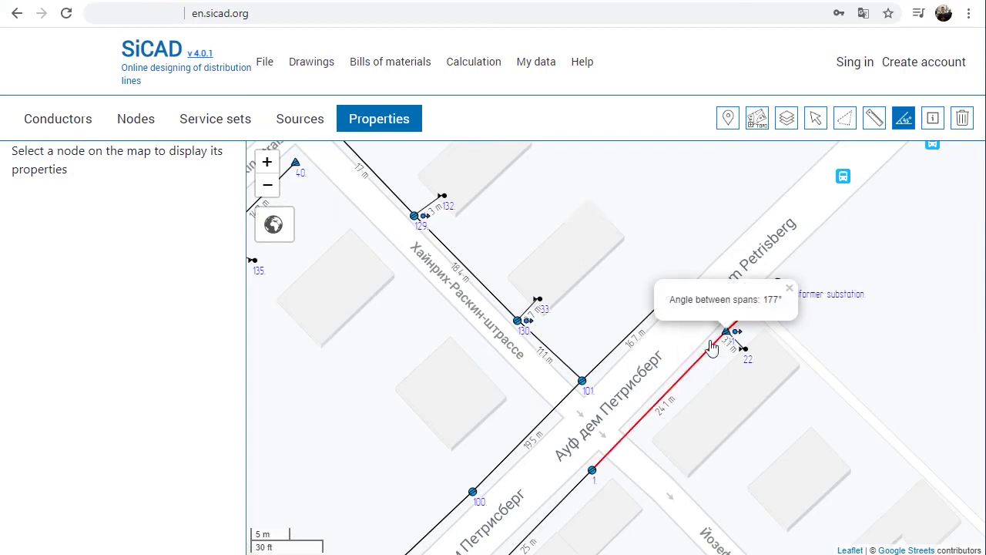
pyautogui.click(689, 223)
pyautogui.click(707, 292)
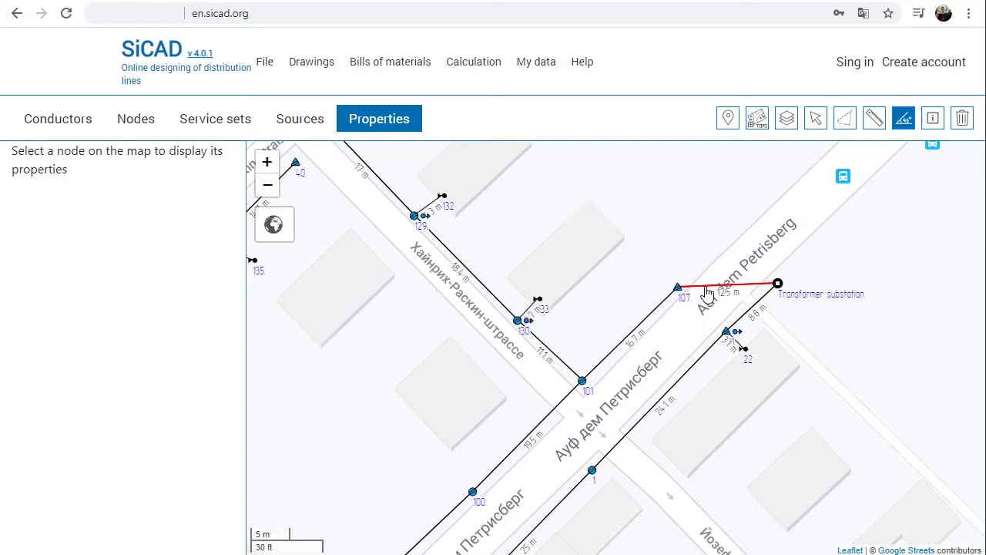
pyautogui.click(653, 315)
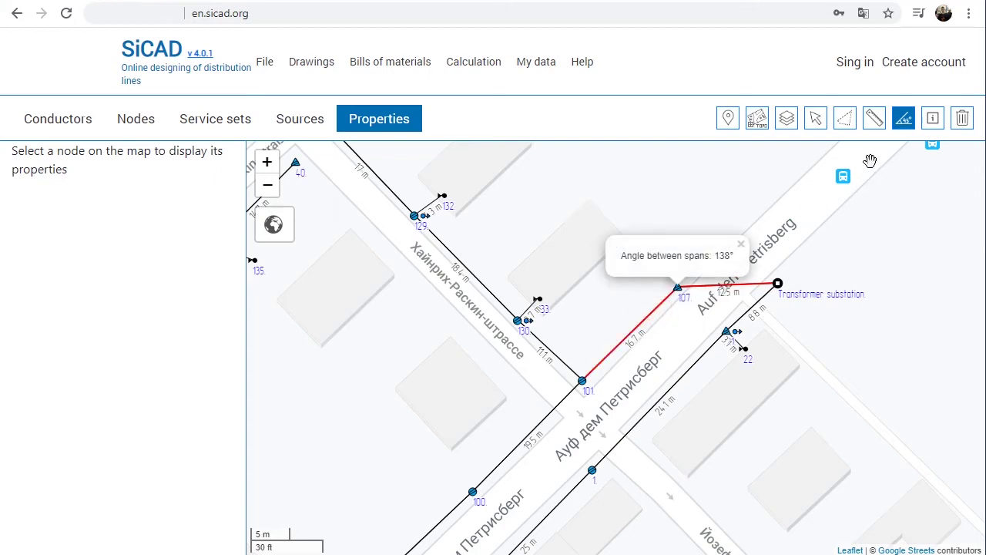
# Step: Set the pole number labels to font size 20 and switch the pole type labels on and back off
pyautogui.click(815, 119)
pyautogui.click(932, 120)
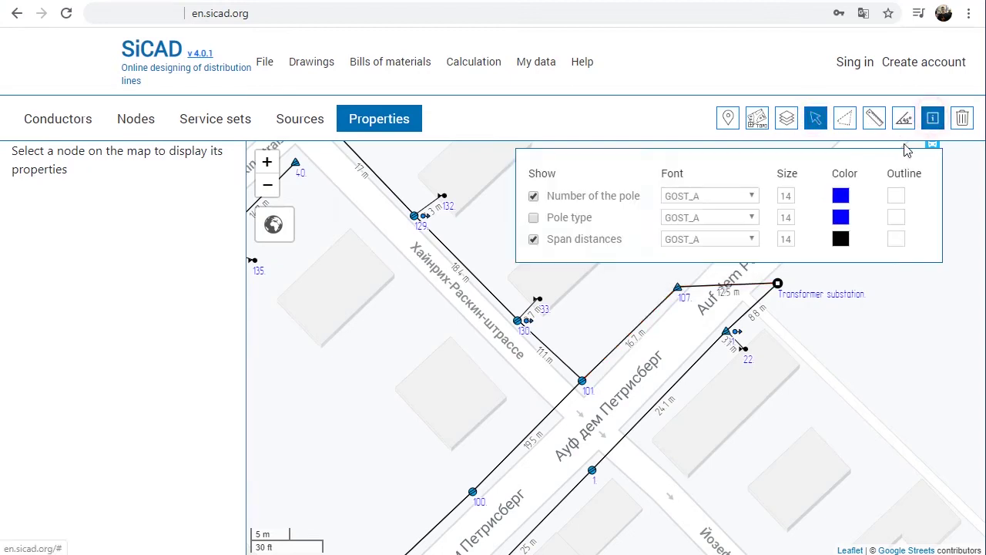
pyautogui.click(531, 218)
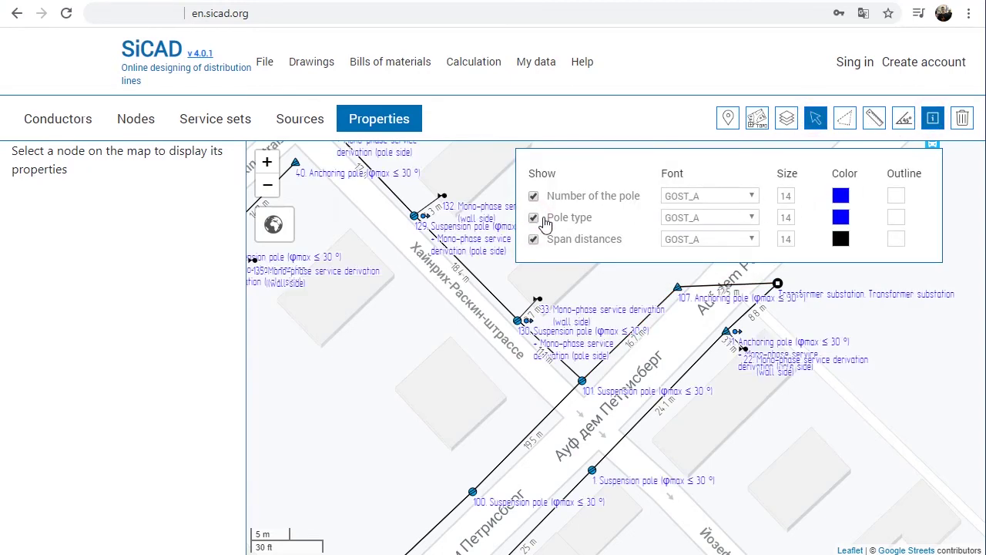
pyautogui.moveTo(776, 195); pyautogui.dragTo(797, 194)
pyautogui.write('20')
pyautogui.click(533, 218)
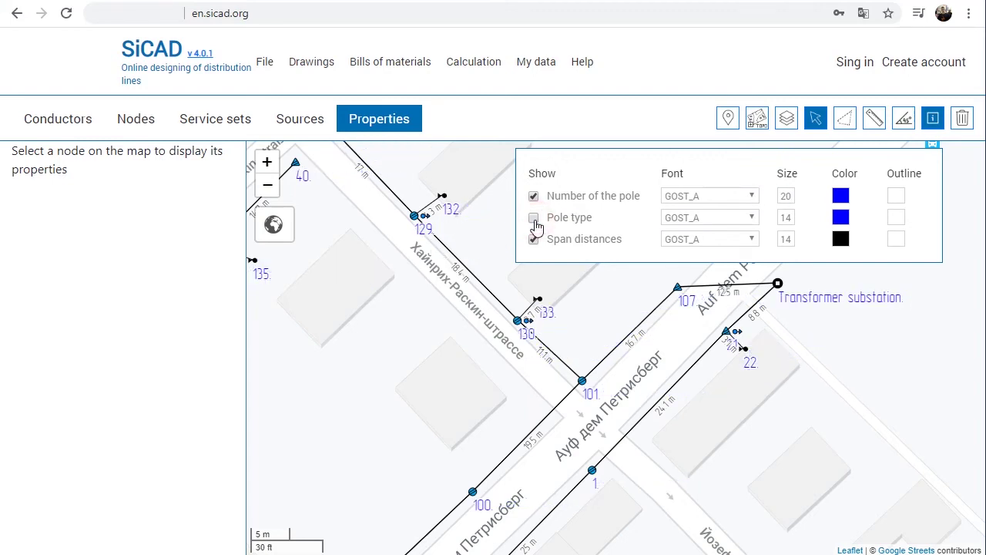
# Step: Delete the service derivation on the pole beside the substation, pole 130's node, and the spans from pole 107 to the substation and southeast of pole 129
pyautogui.click(905, 123)
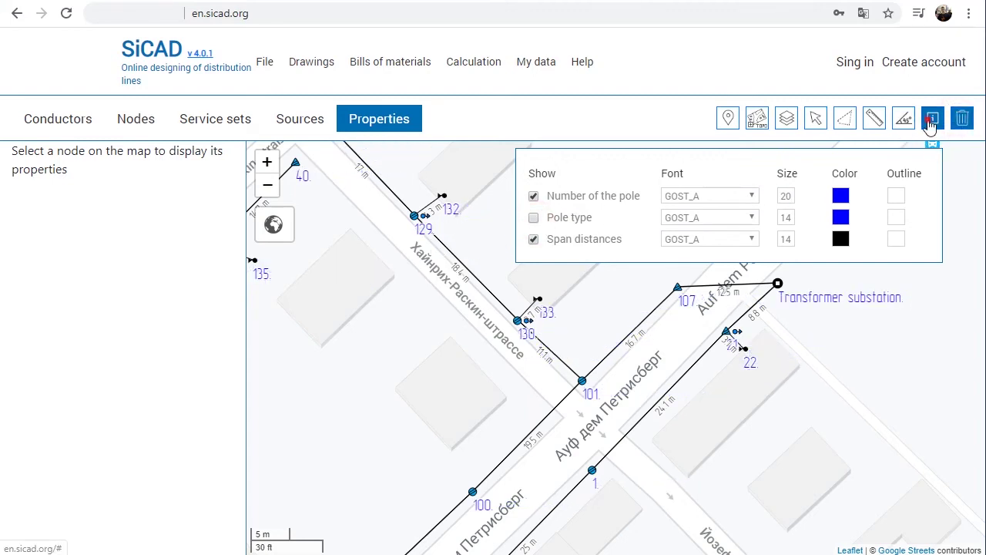
pyautogui.click(932, 122)
pyautogui.click(728, 325)
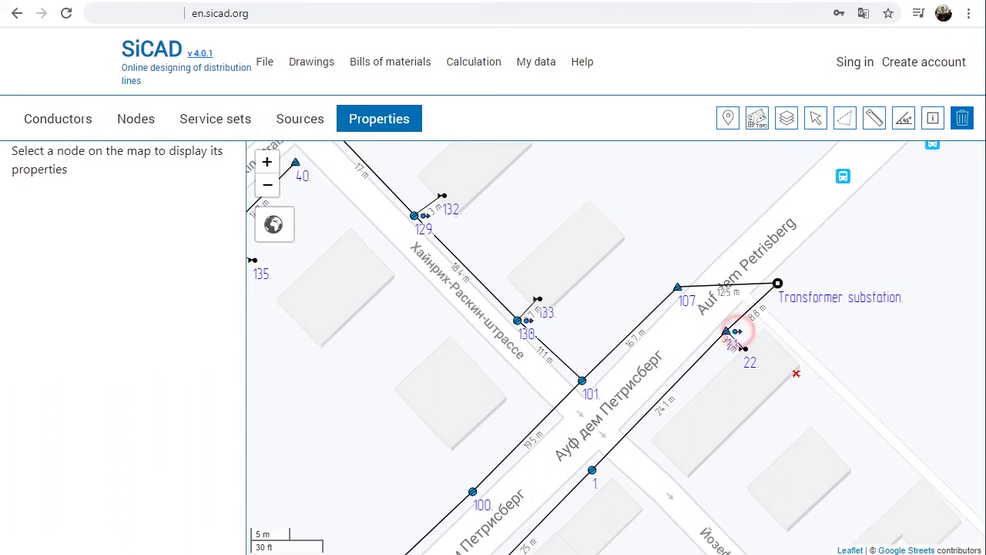
pyautogui.click(518, 320)
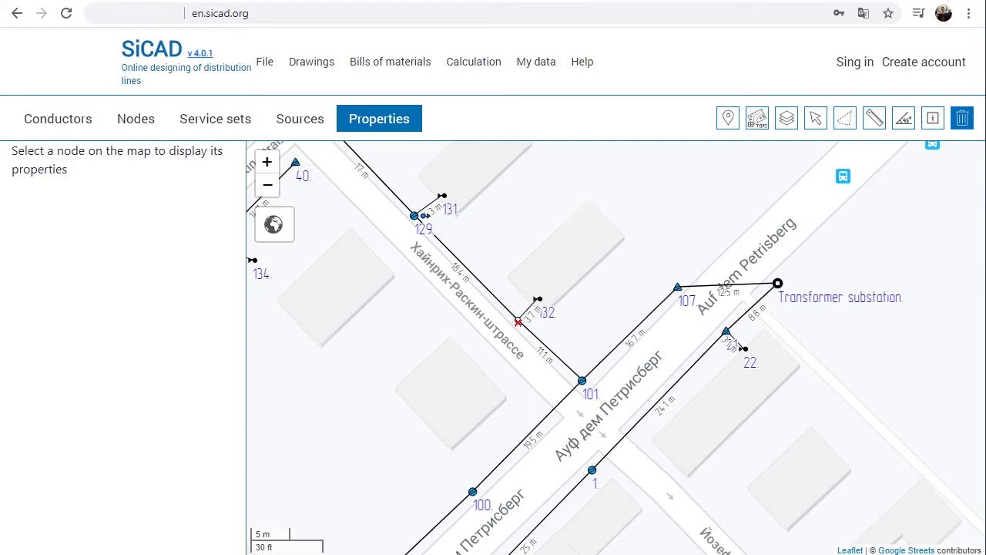
pyautogui.click(720, 283)
pyautogui.moveTo(555, 205); pyautogui.dragTo(674, 313)
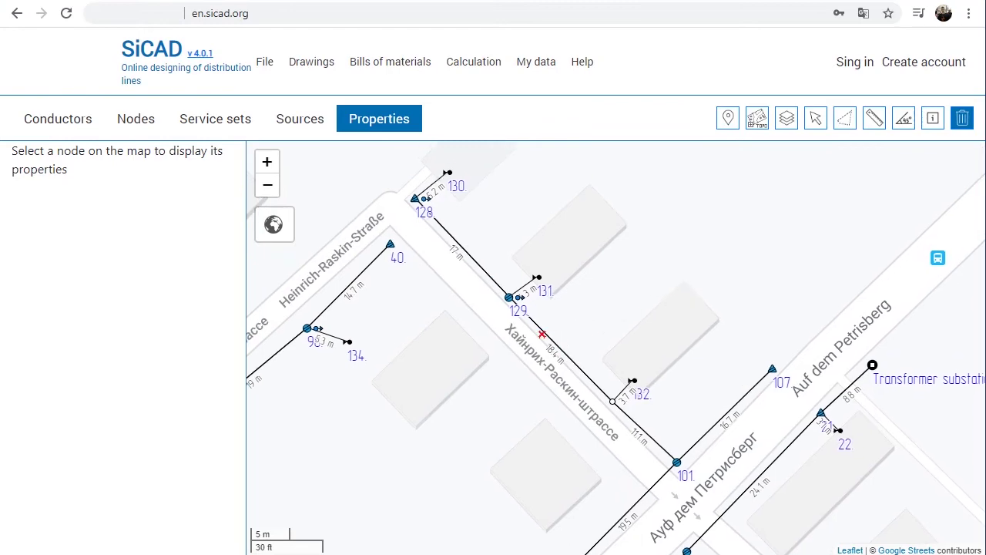
pyautogui.click(545, 334)
pyautogui.click(513, 346)
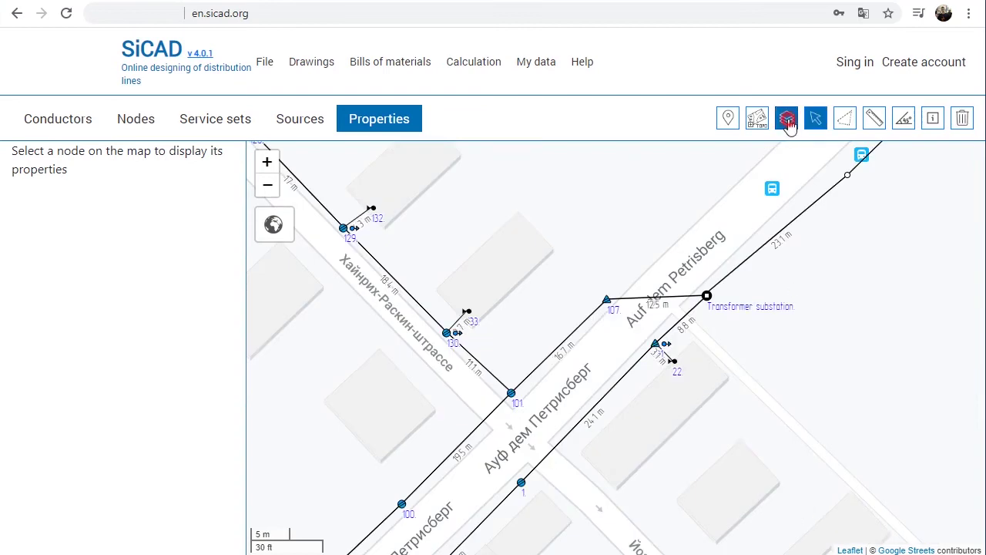
# Step: Bring up the user layers list over the map, hide the Medium Voltage Layer and open the bills of materials options
pyautogui.click(787, 118)
pyautogui.click(817, 162)
pyautogui.moveTo(826, 238); pyautogui.dragTo(817, 327)
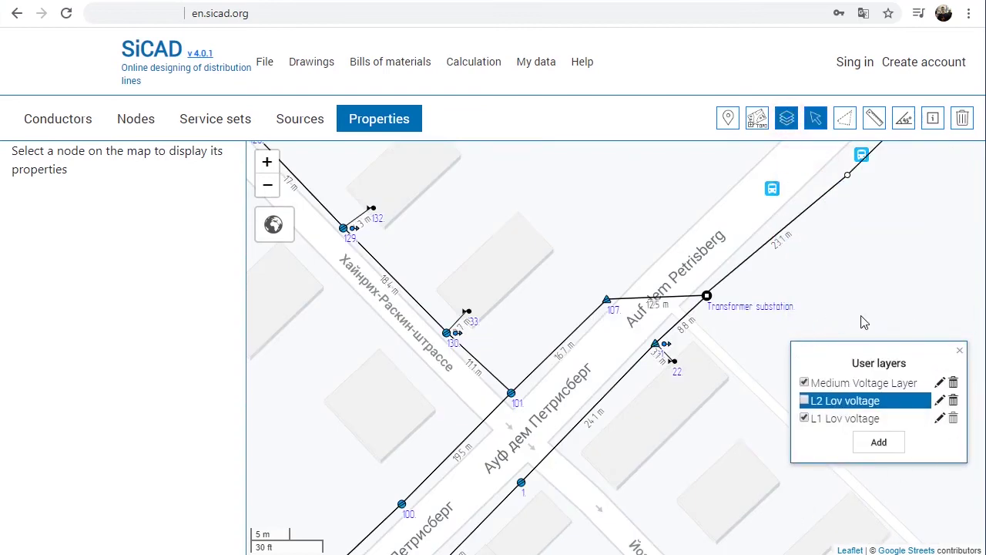
pyautogui.click(804, 383)
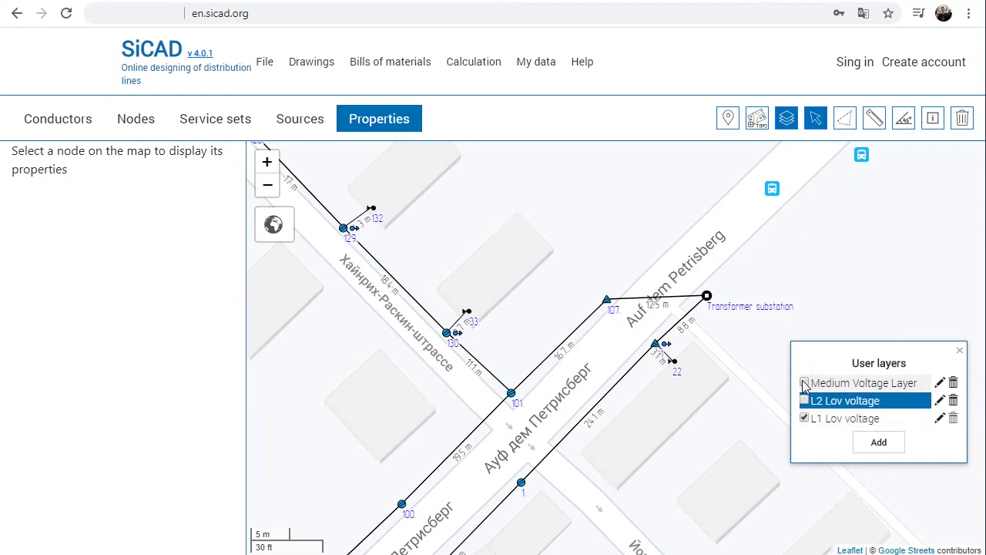
pyautogui.click(392, 69)
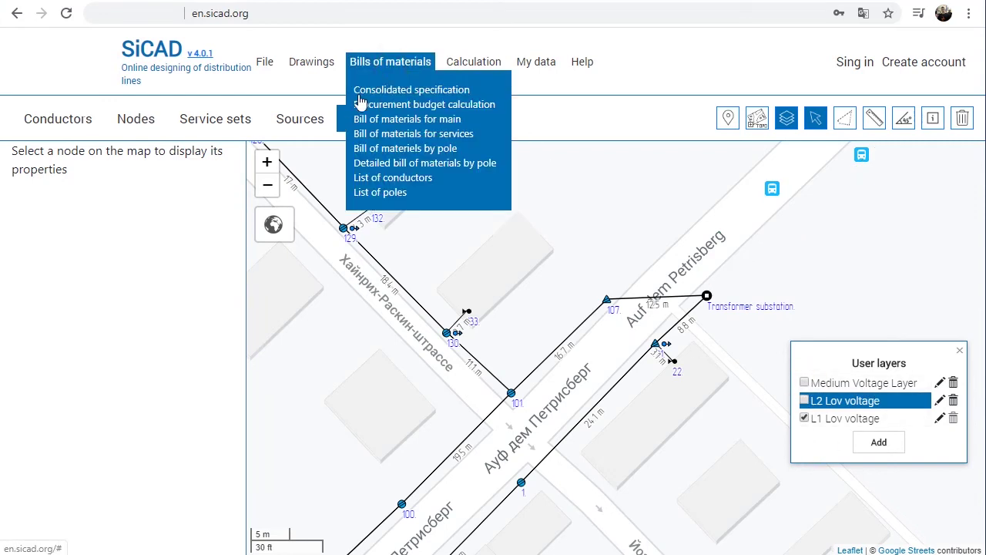
# Step: Show the Medium Voltage Layer and L2 Lov voltage, and switch L1 Lov voltage off and back on
pyautogui.click(803, 382)
pyautogui.click(804, 418)
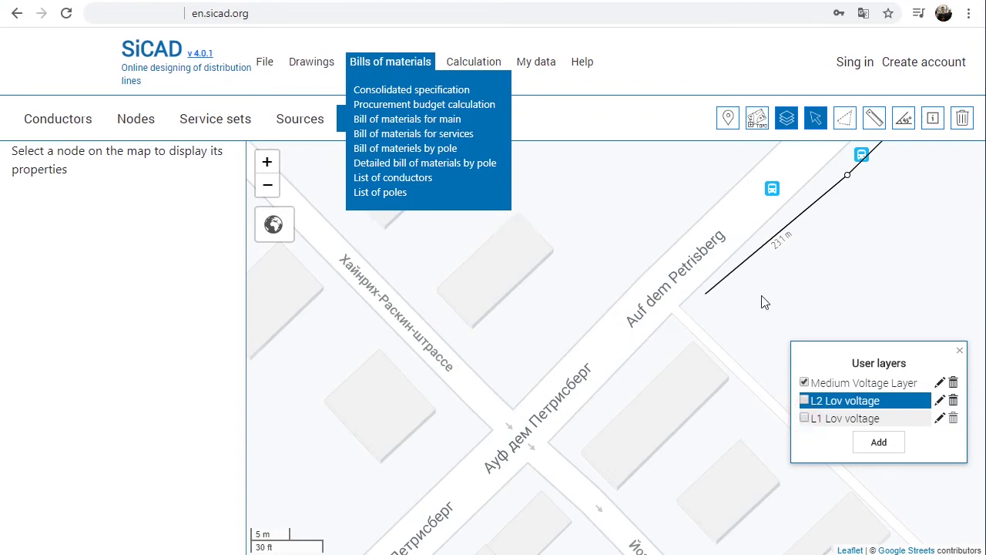
pyautogui.click(720, 82)
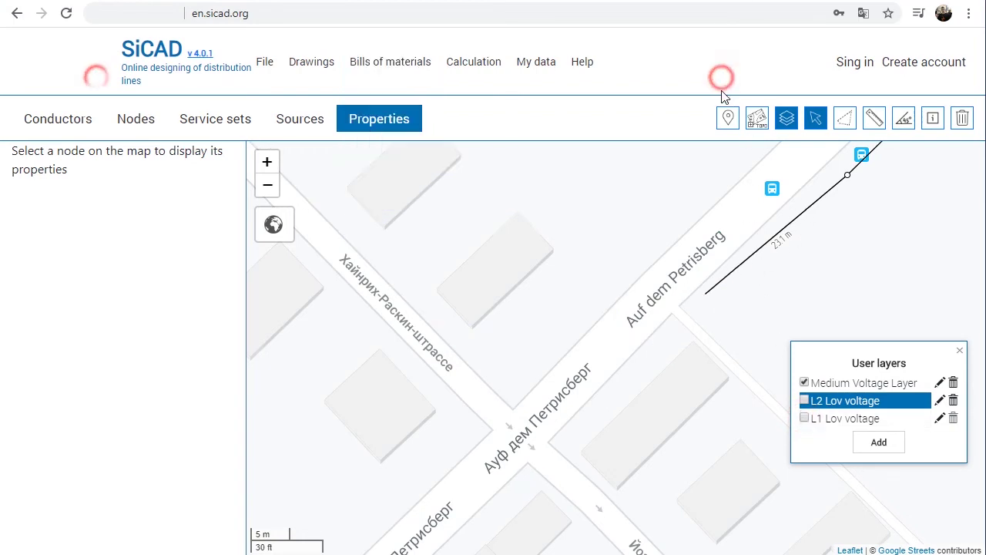
pyautogui.click(805, 419)
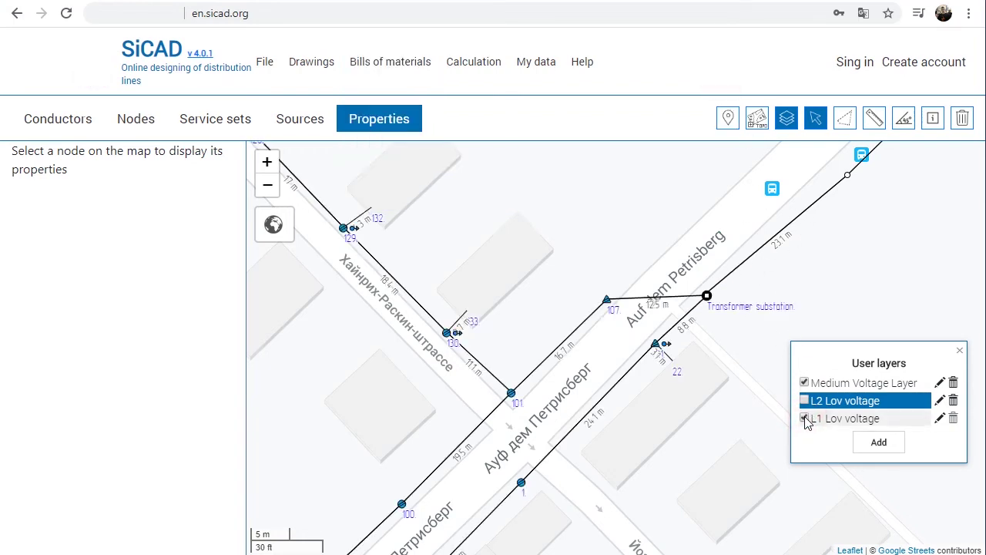
pyautogui.click(804, 400)
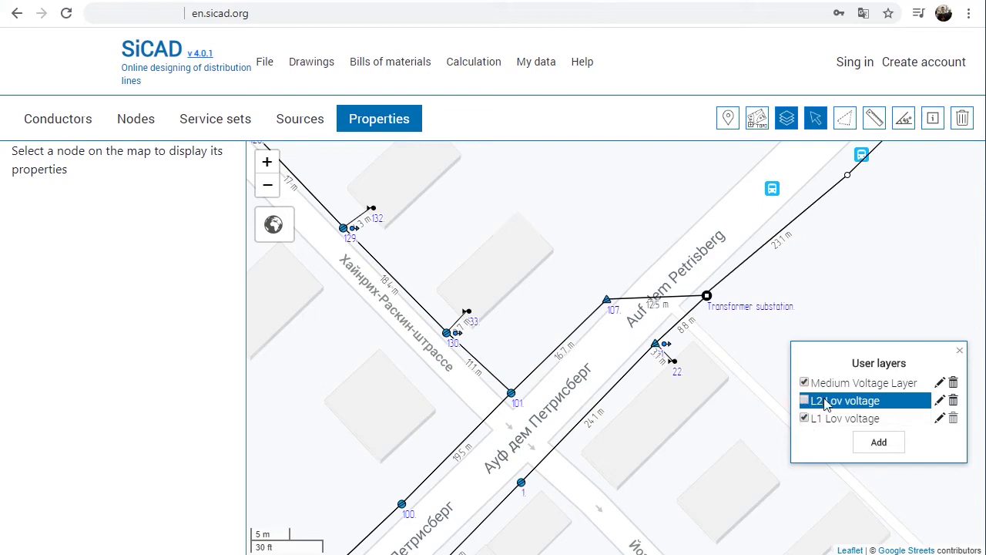
# Step: Draw an AsXSn 4x70 conductor on layer L2 from the transformer substation through poles 107, 101 and 130 to pole 129
pyautogui.click(35, 122)
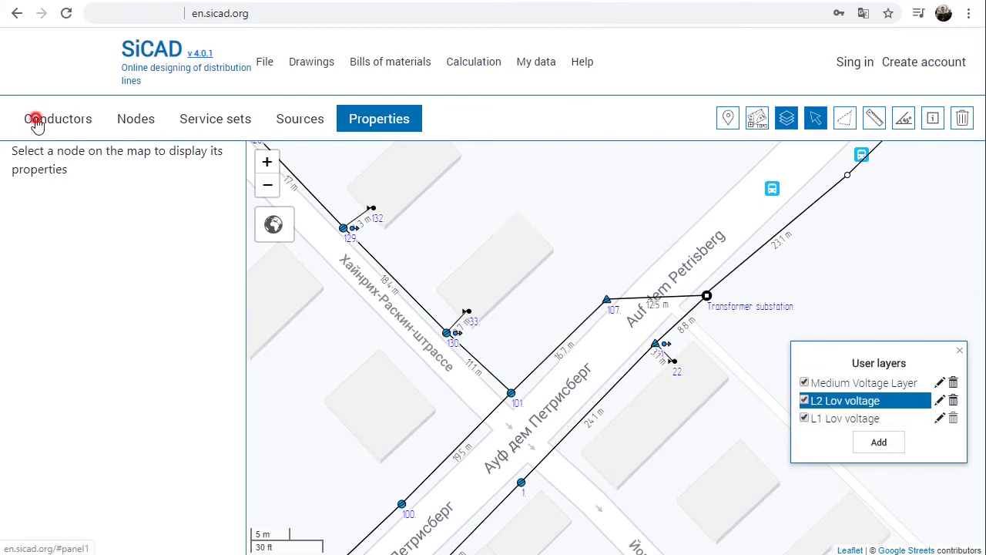
pyautogui.click(77, 439)
pyautogui.click(707, 296)
pyautogui.click(607, 299)
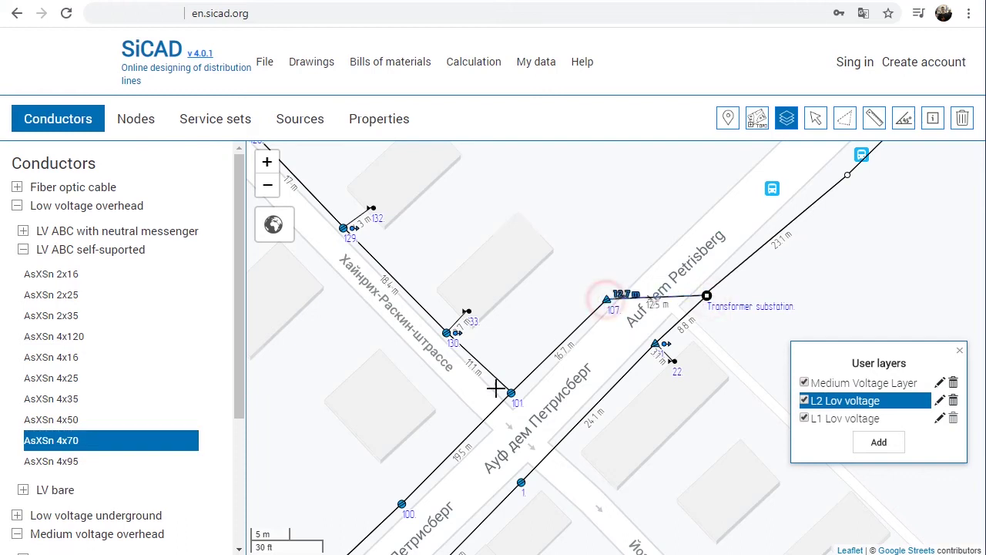
pyautogui.click(510, 393)
pyautogui.click(446, 333)
pyautogui.click(344, 228)
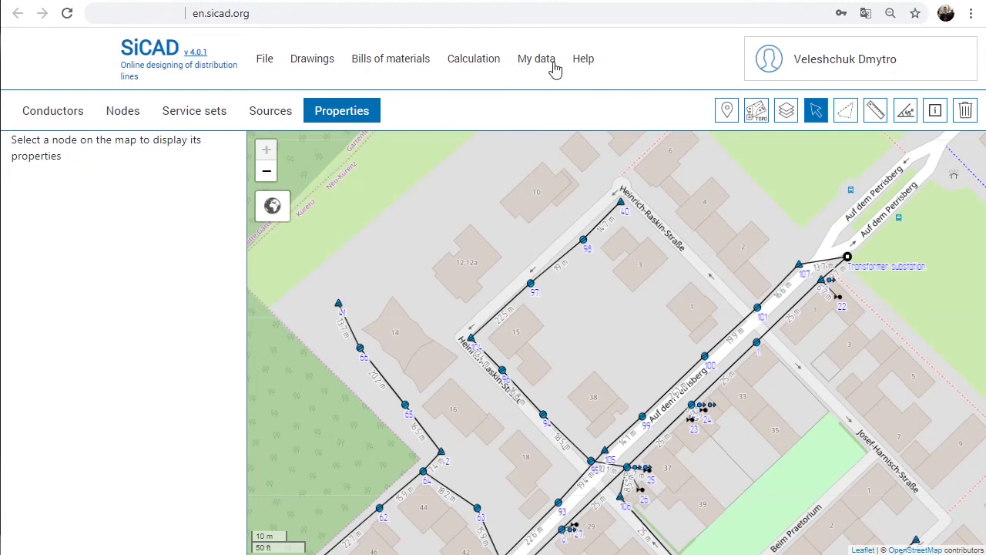
# Step: Create the product Piercing clamp TTD151 with marking TTD151, category Accessories, producer SICAME, unit pcs, price 3 and weight 0,15 kg
pyautogui.click(543, 65)
pyautogui.click(577, 88)
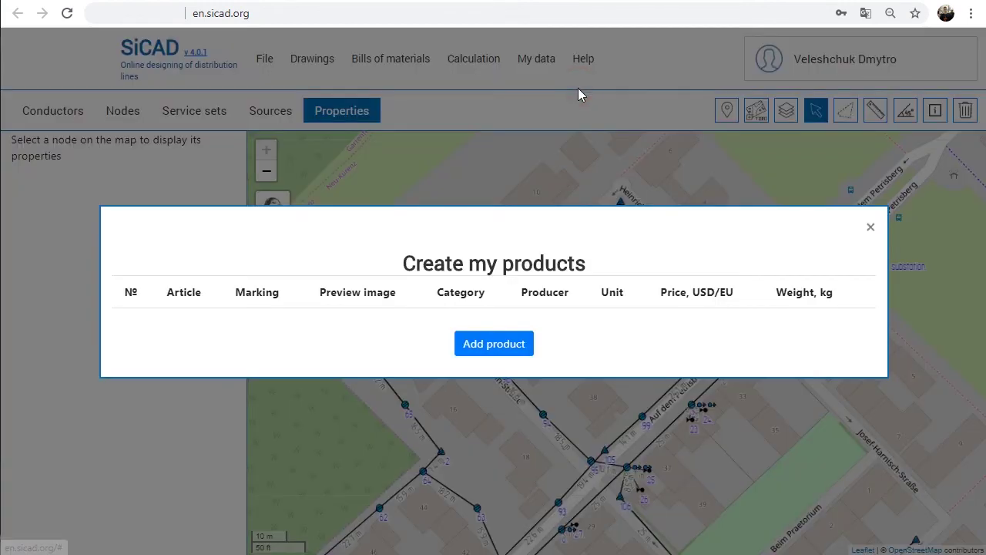
pyautogui.click(499, 343)
pyautogui.click(425, 140)
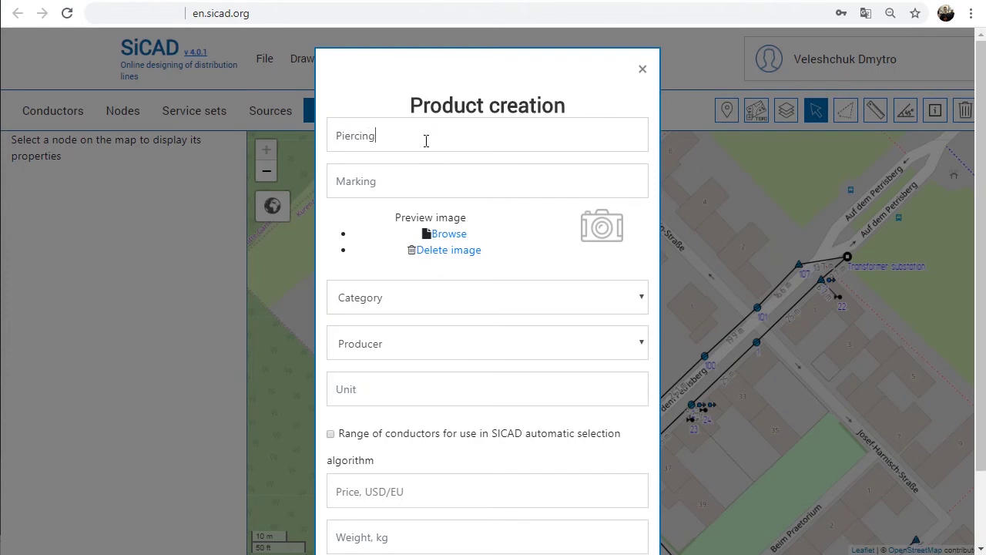
pyautogui.write('Piercing clamp TTD151')
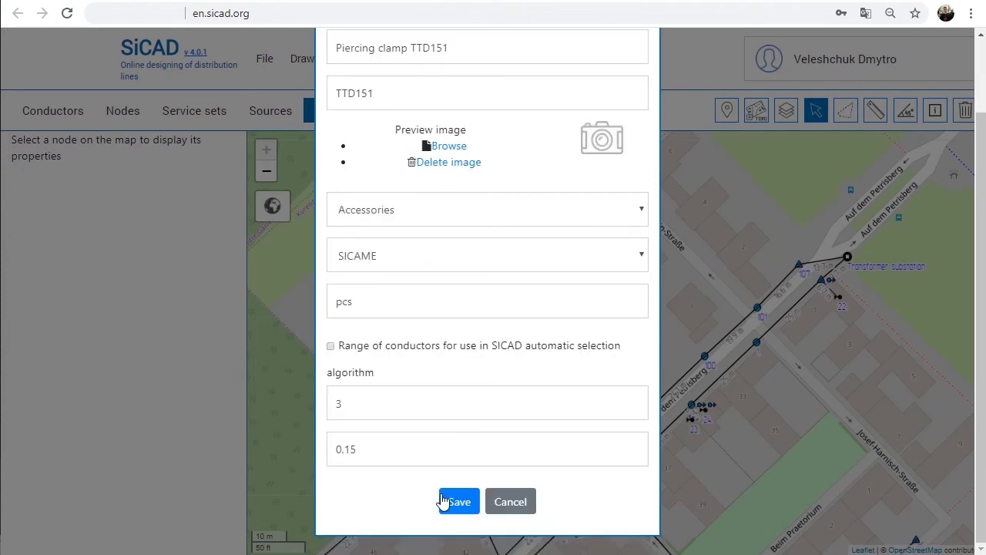
pyautogui.click(453, 501)
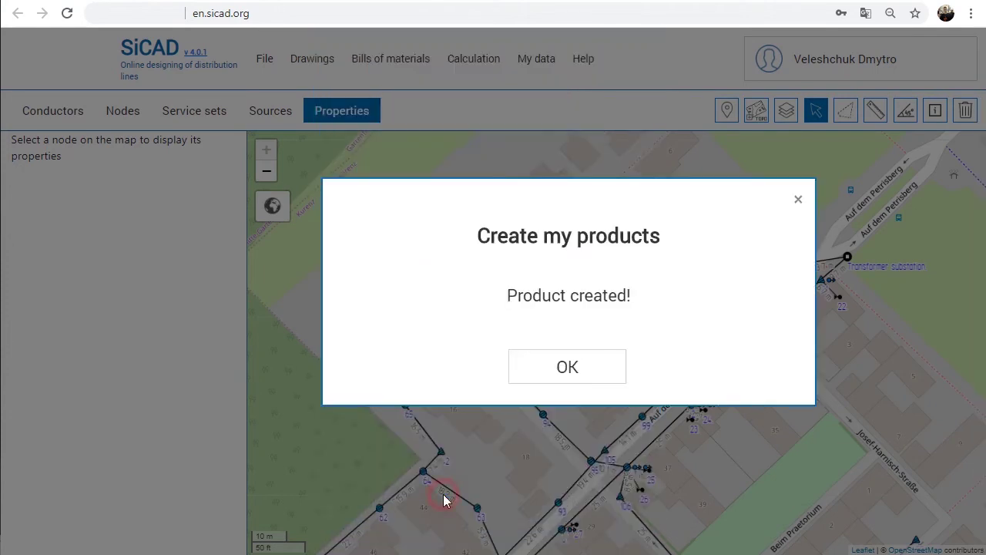
pyautogui.click(544, 382)
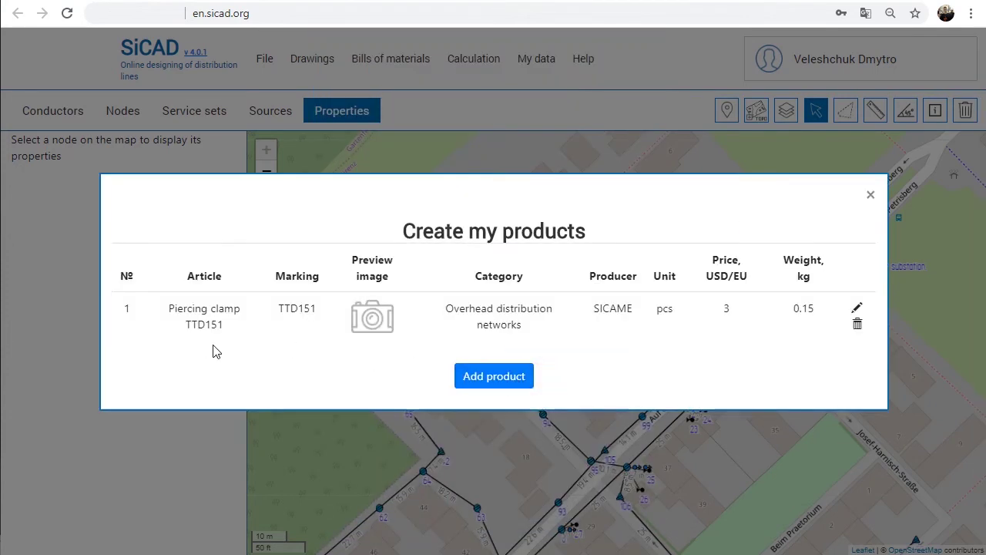
pyautogui.click(871, 194)
# Step: Add the custom accessory Piercing clamp TTD151 to pole 3's specification and open its quantity for editing
pyautogui.click(627, 468)
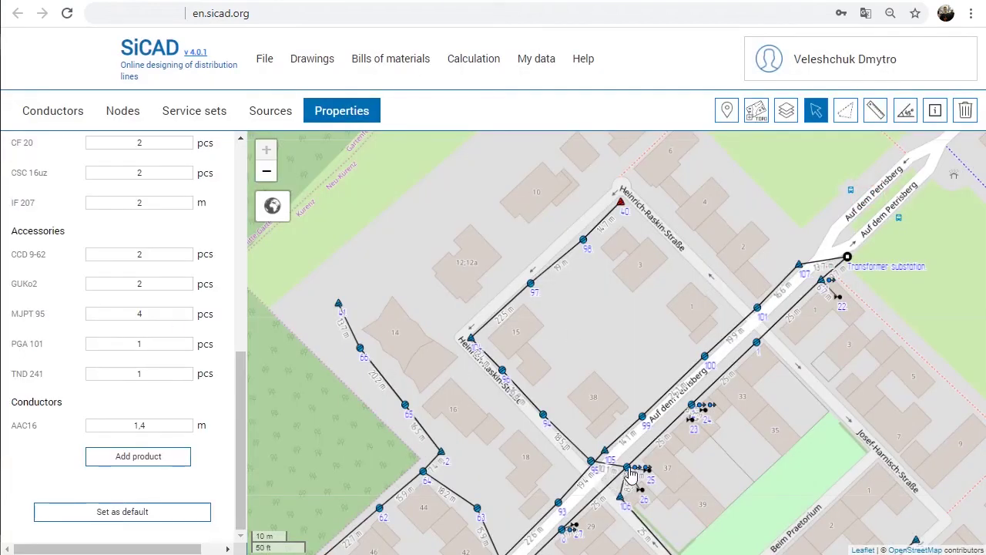
pyautogui.click(630, 472)
pyautogui.scroll(-10, 192, 370)
pyautogui.click(135, 458)
pyautogui.click(241, 247)
pyautogui.click(295, 282)
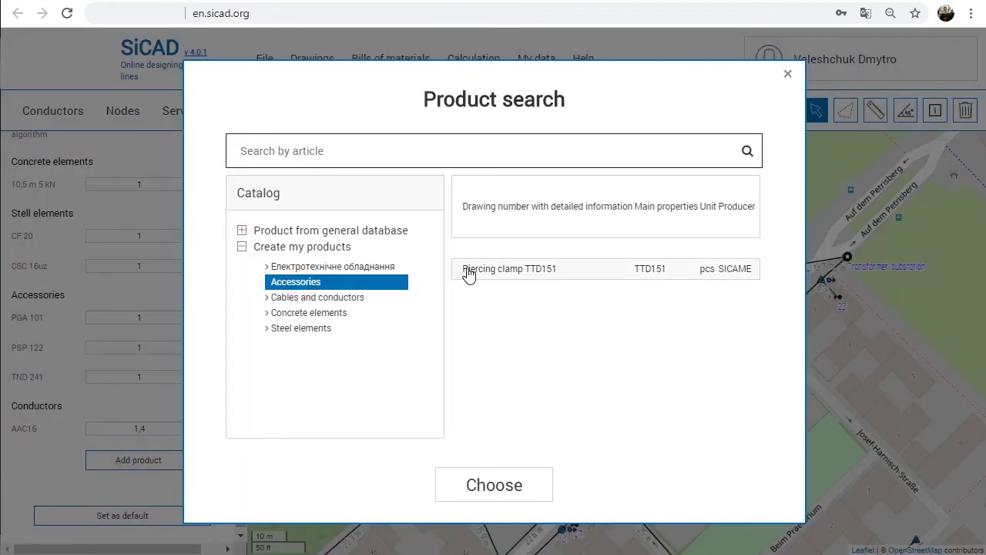
pyautogui.click(602, 271)
pyautogui.click(494, 484)
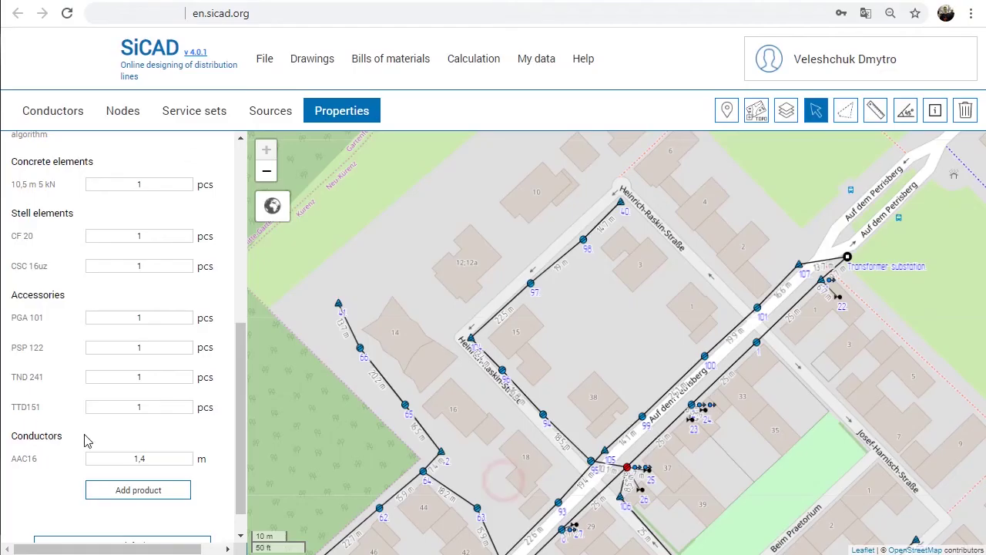
pyautogui.click(135, 407)
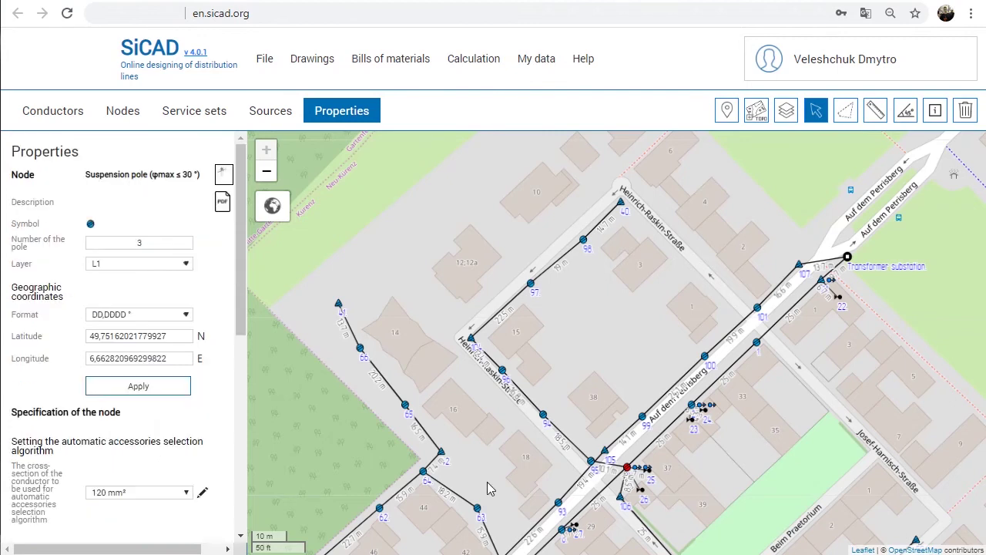
# Step: Create the custom Connection node described as connection of AsXSn, at 0,4 kV, with 4 pcs of TTD151 in its specification
pyautogui.click(523, 63)
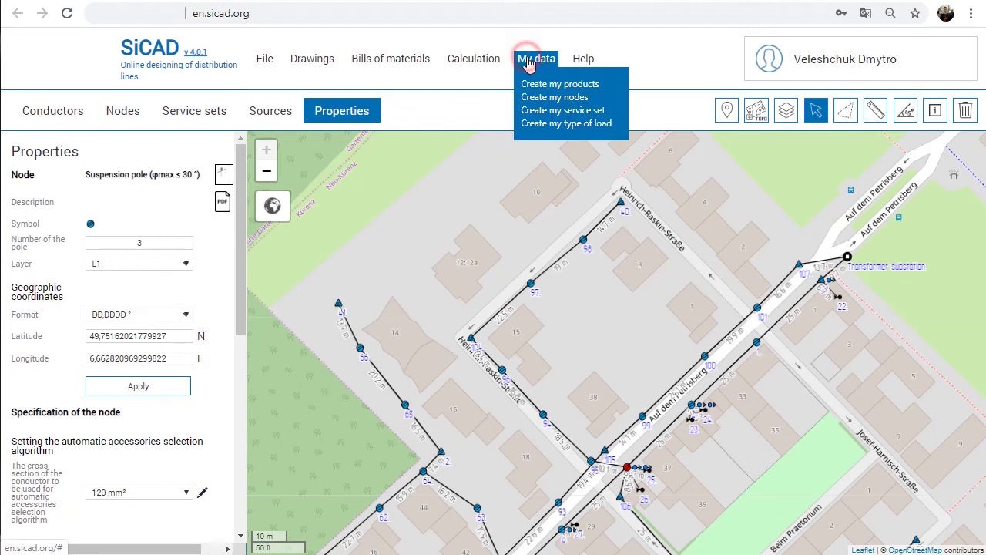
pyautogui.click(547, 99)
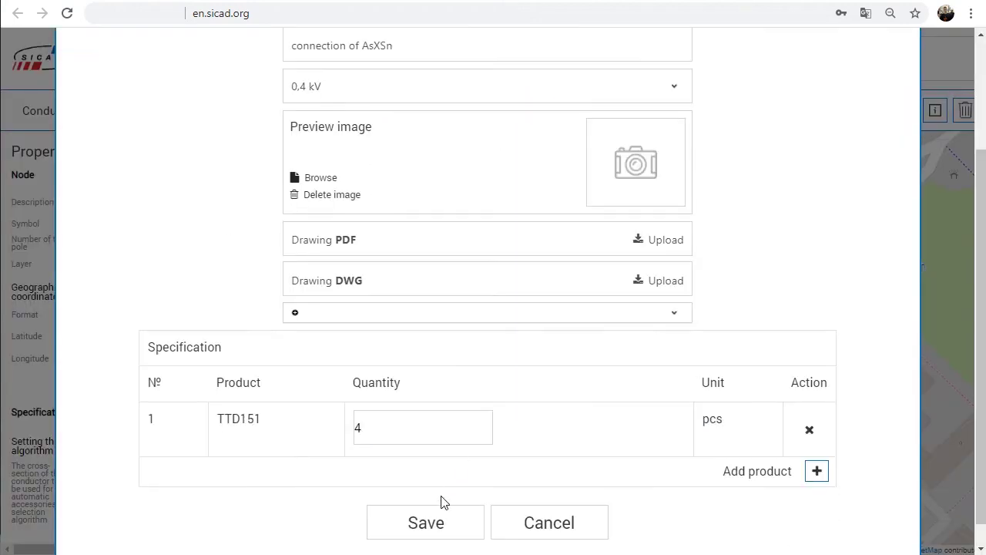
pyautogui.click(434, 522)
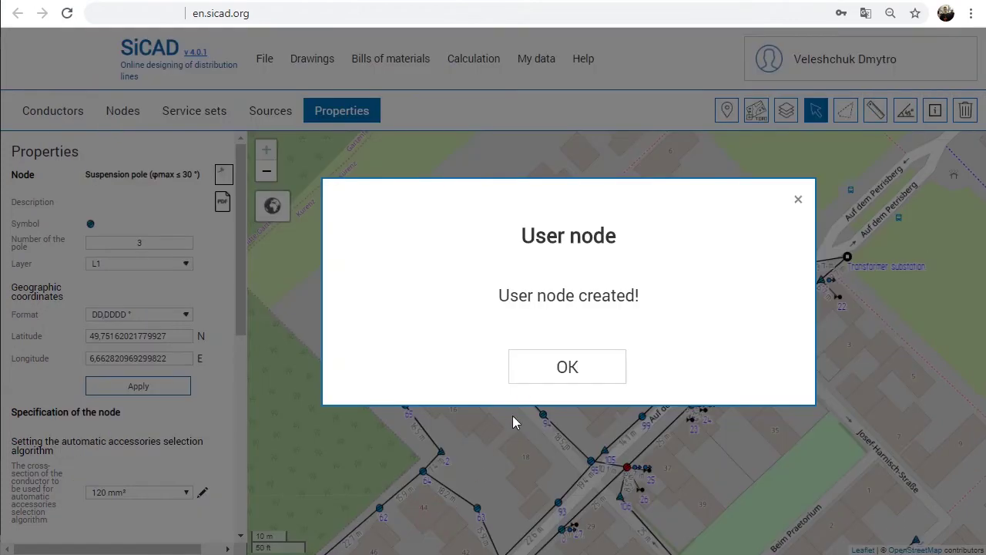
pyautogui.click(542, 367)
# Step: Place the custom Connection node from the 0,4 kV group of My nodes beside pole 64
pyautogui.click(121, 110)
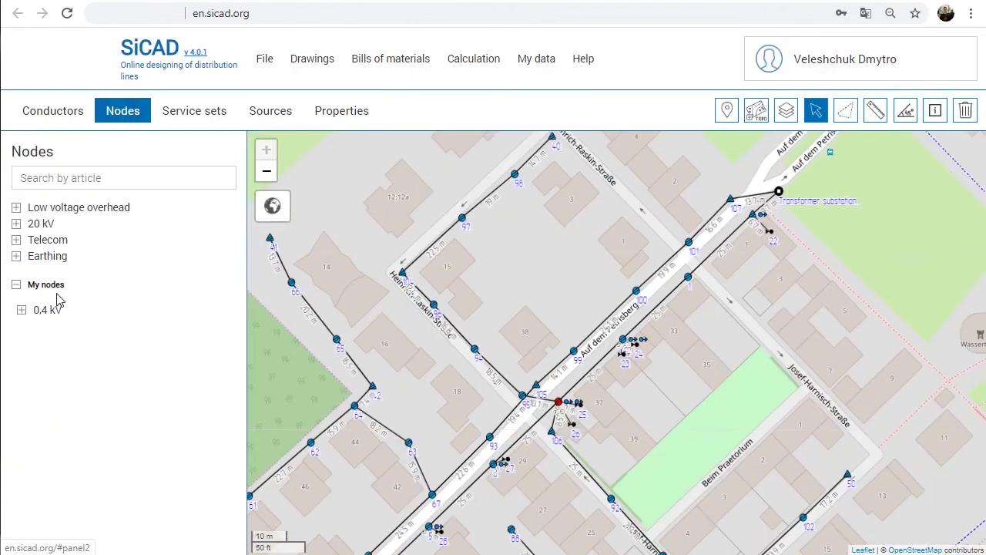
pyautogui.click(21, 309)
pyautogui.click(49, 334)
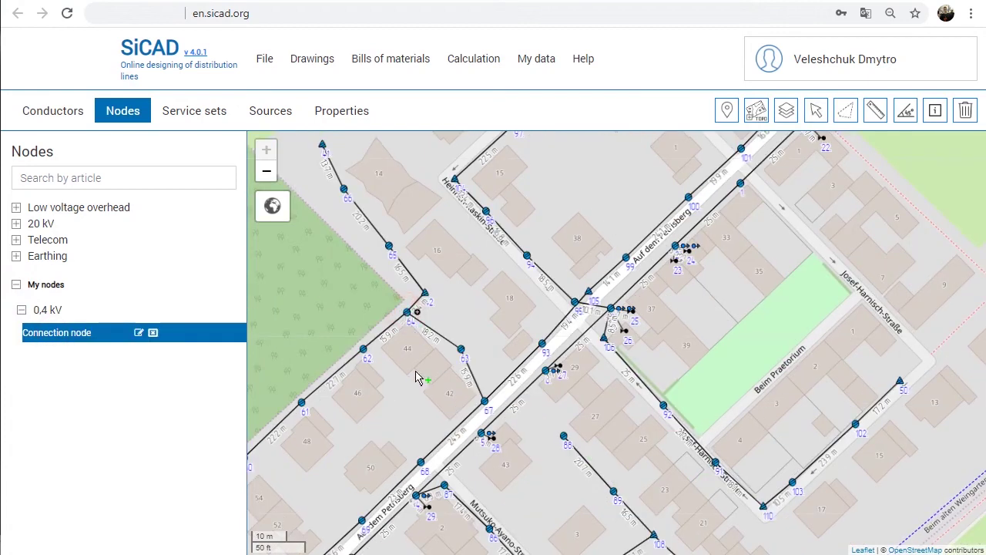
# Step: Define a custom Single Phase Service set described as LV, using Mono-phase service derivation (pole side) as its pole-side node
pyautogui.click(527, 55)
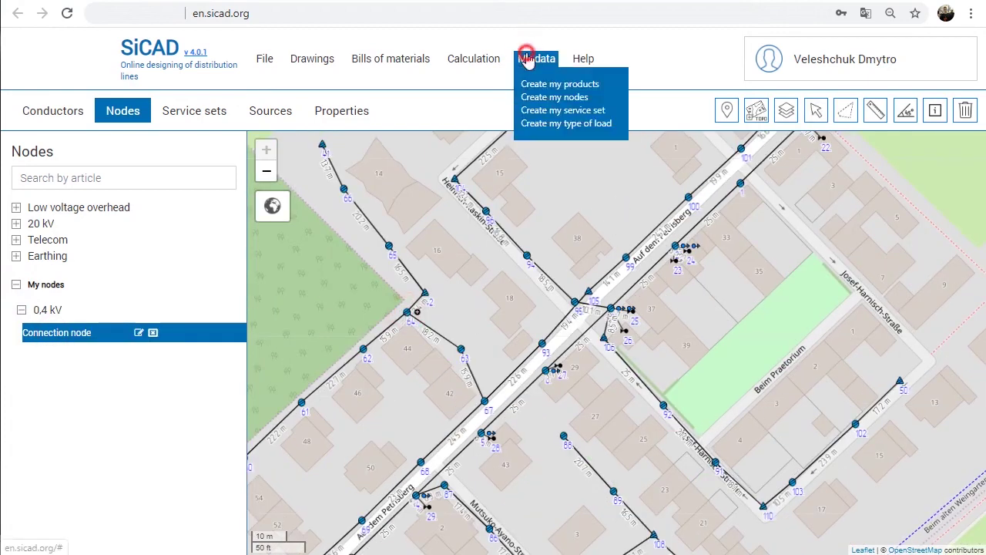
pyautogui.click(558, 111)
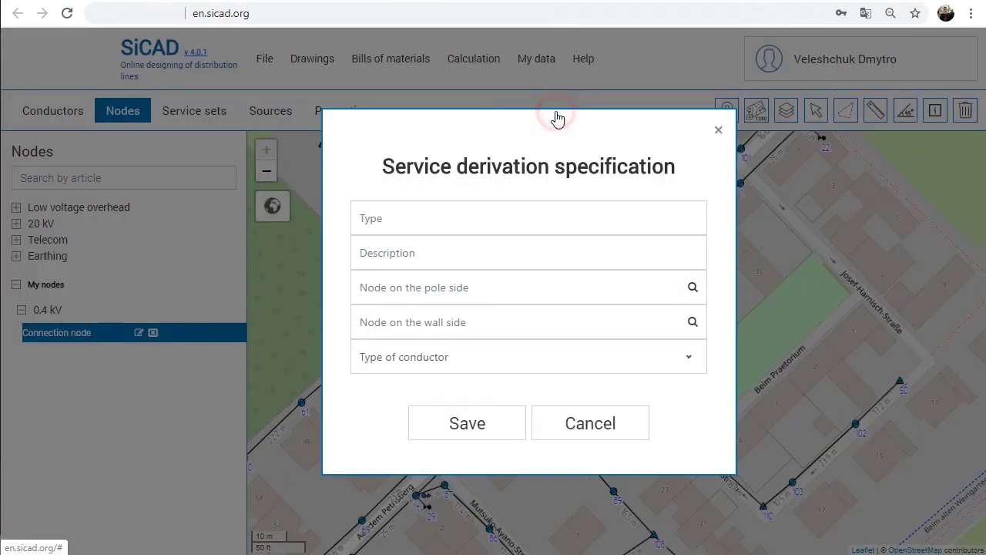
pyautogui.click(413, 219)
pyautogui.click(693, 287)
pyautogui.click(346, 271)
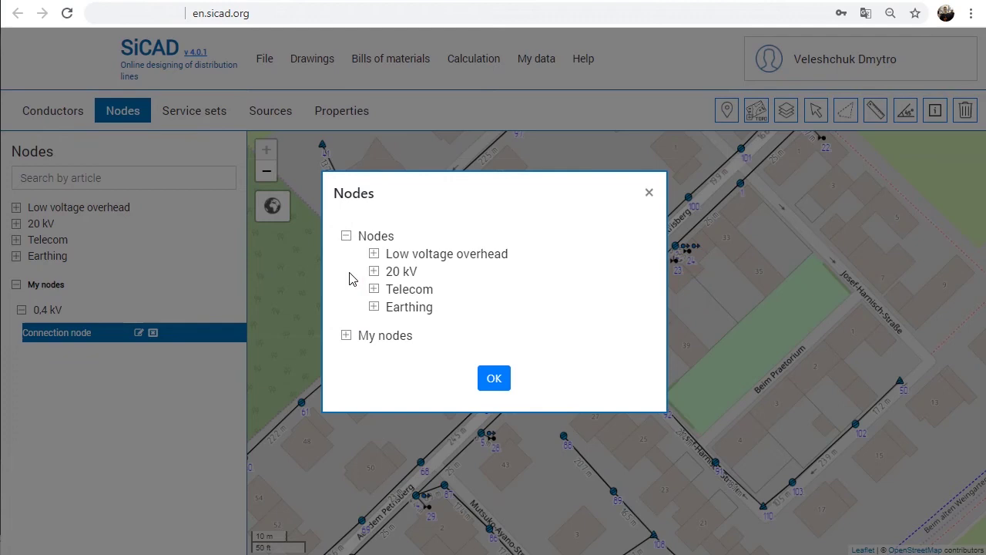
pyautogui.click(374, 254)
pyautogui.click(402, 244)
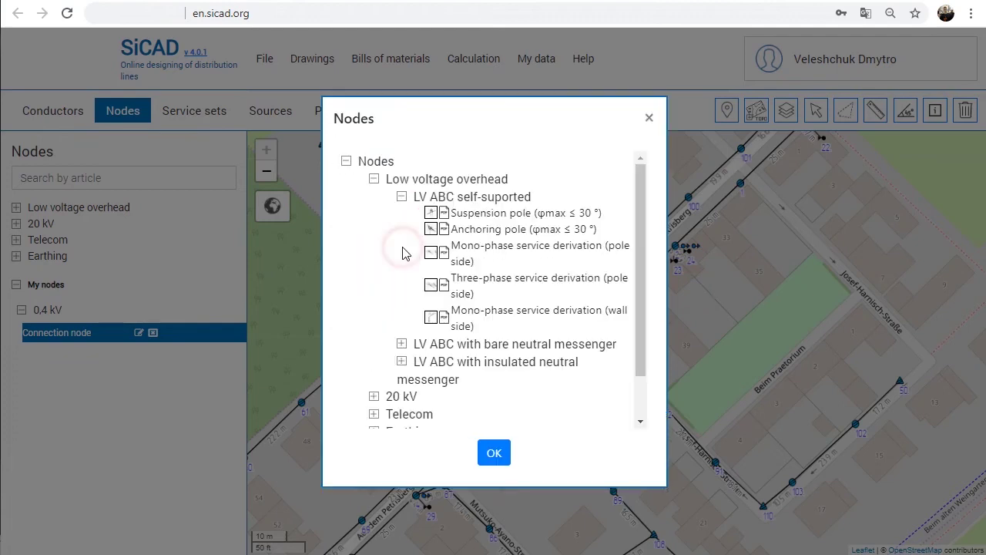
pyautogui.click(456, 258)
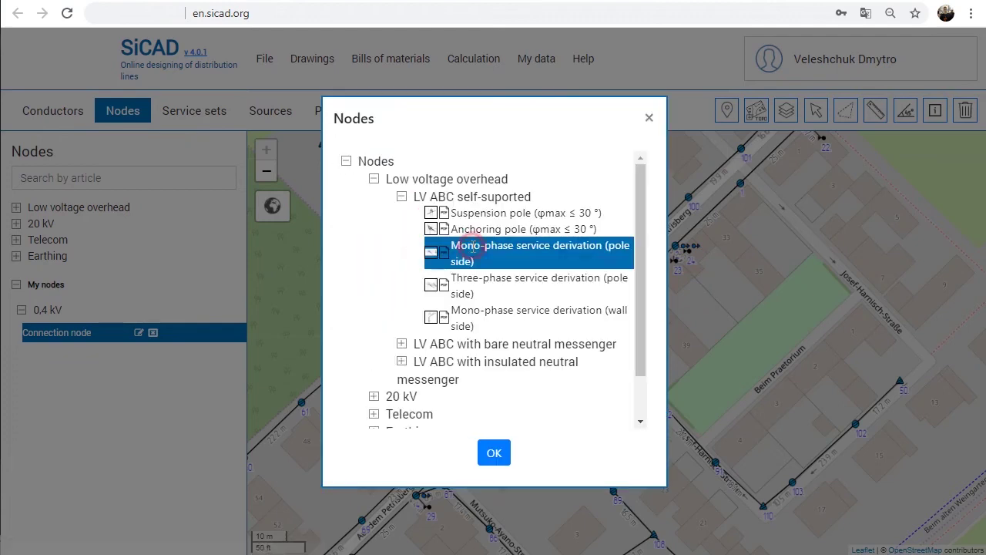
pyautogui.click(494, 452)
# Step: Complete the service set with Mono-phase service derivation (wall side) and conductor type AsXSn 2x16, and save it
pyautogui.click(693, 322)
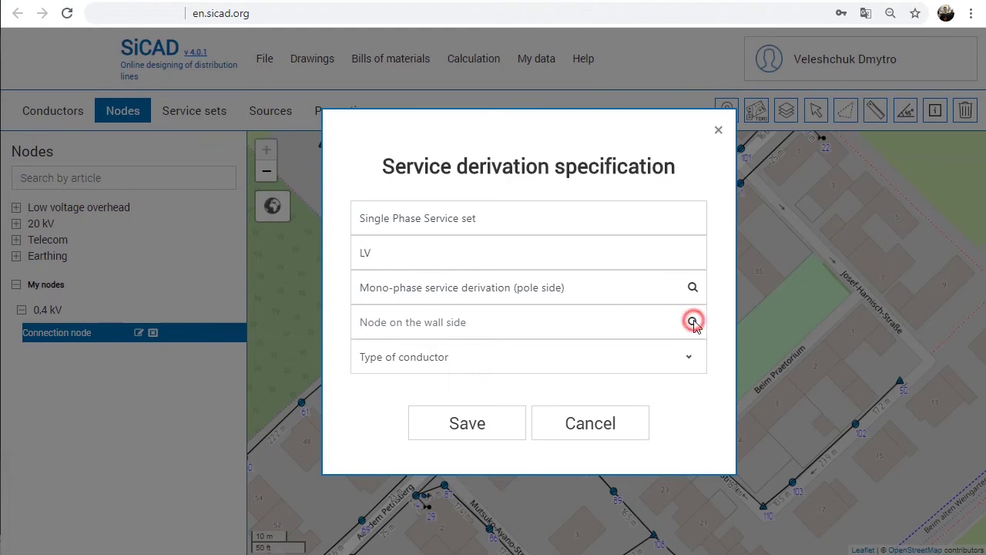
pyautogui.click(477, 317)
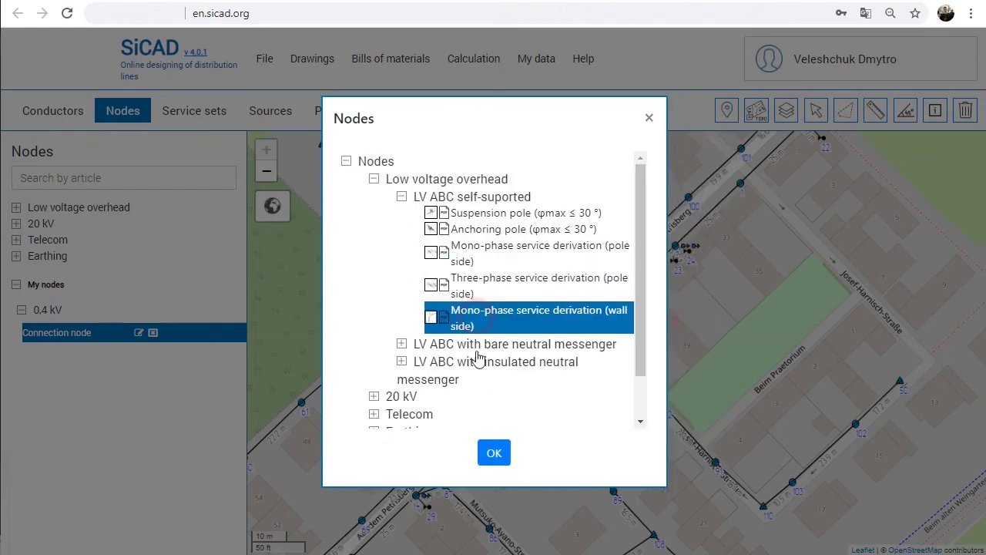
pyautogui.click(494, 452)
pyautogui.click(681, 360)
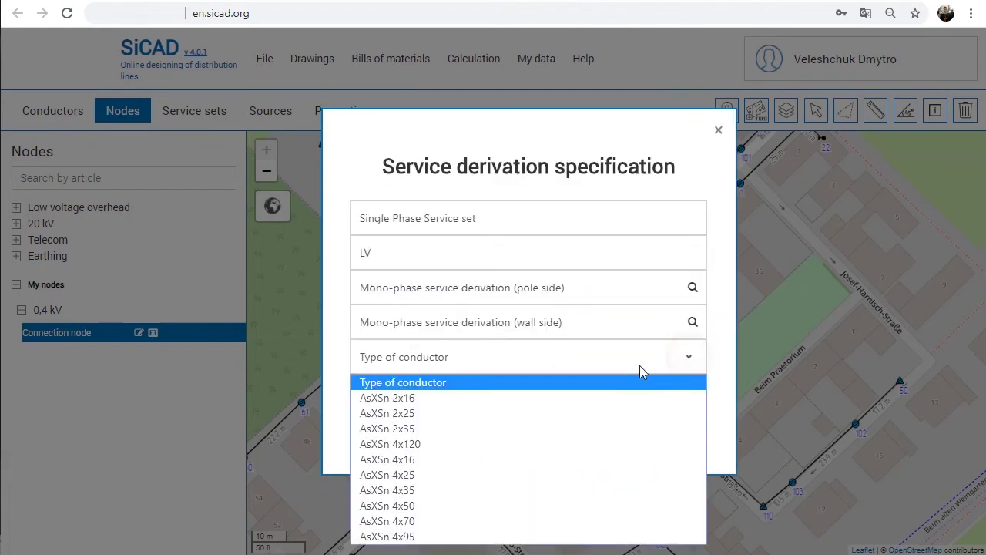
pyautogui.click(467, 398)
pyautogui.click(467, 423)
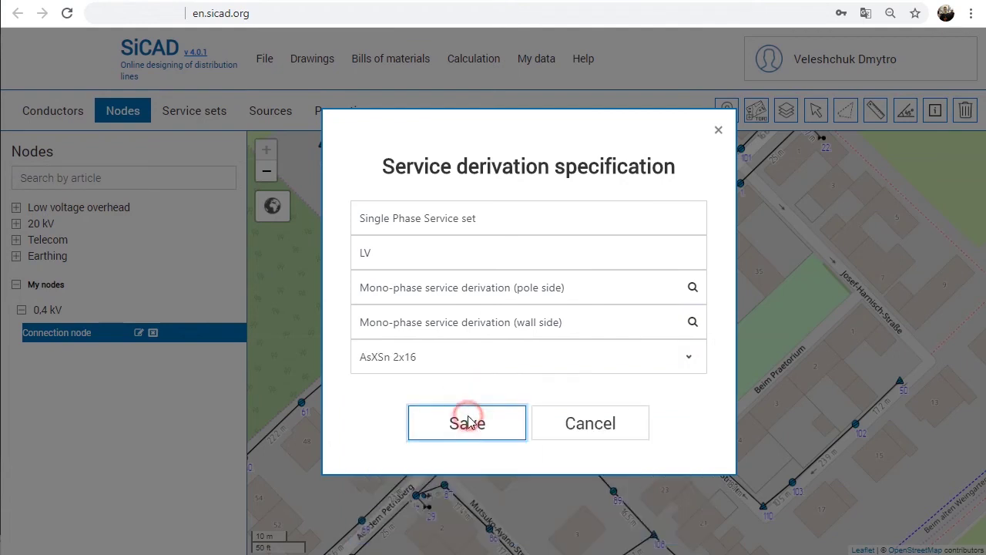
pyautogui.click(523, 375)
# Step: Connect the houses beside poles 61, 60 and 58 with the custom Single Phase Service set
pyautogui.click(181, 110)
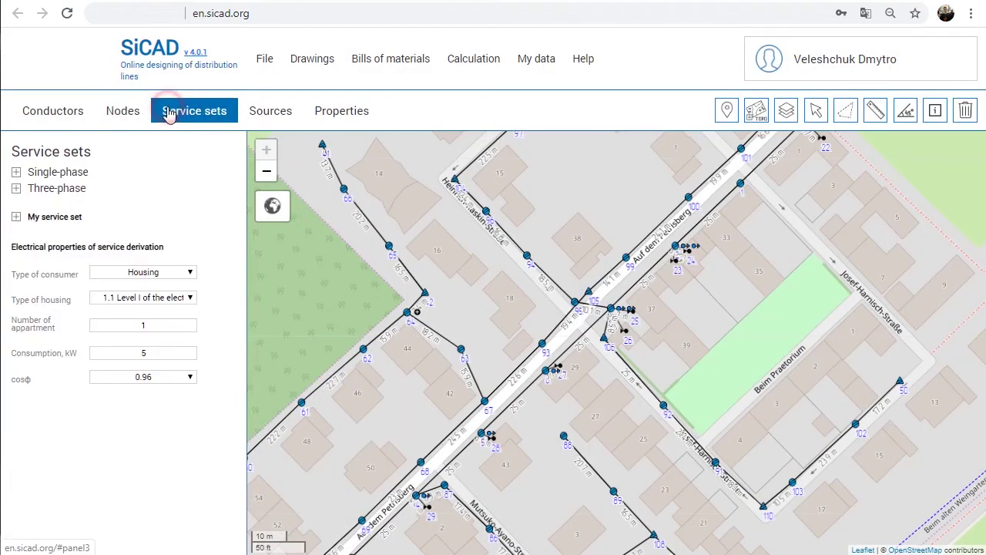
pyautogui.click(21, 216)
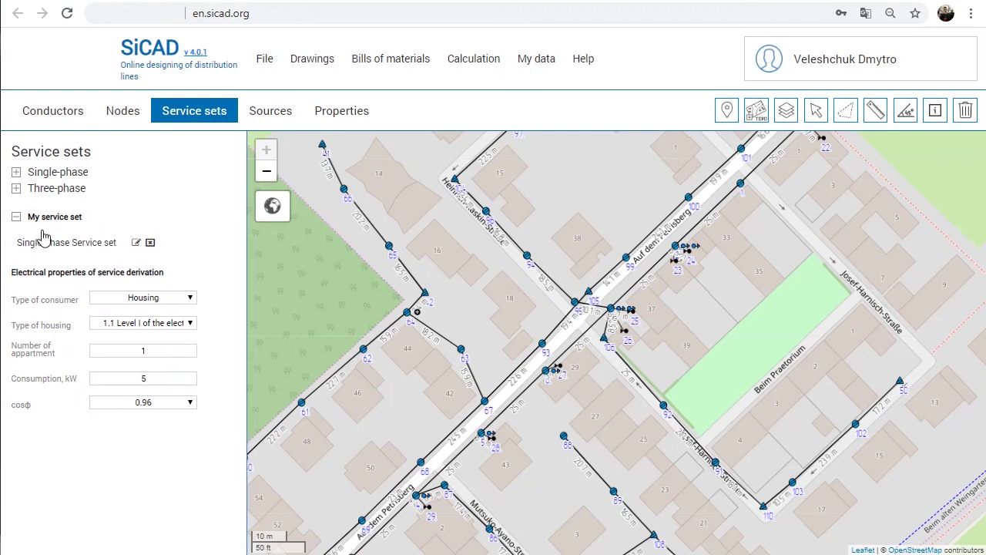
pyautogui.click(85, 243)
pyautogui.moveTo(360, 324); pyautogui.dragTo(488, 249)
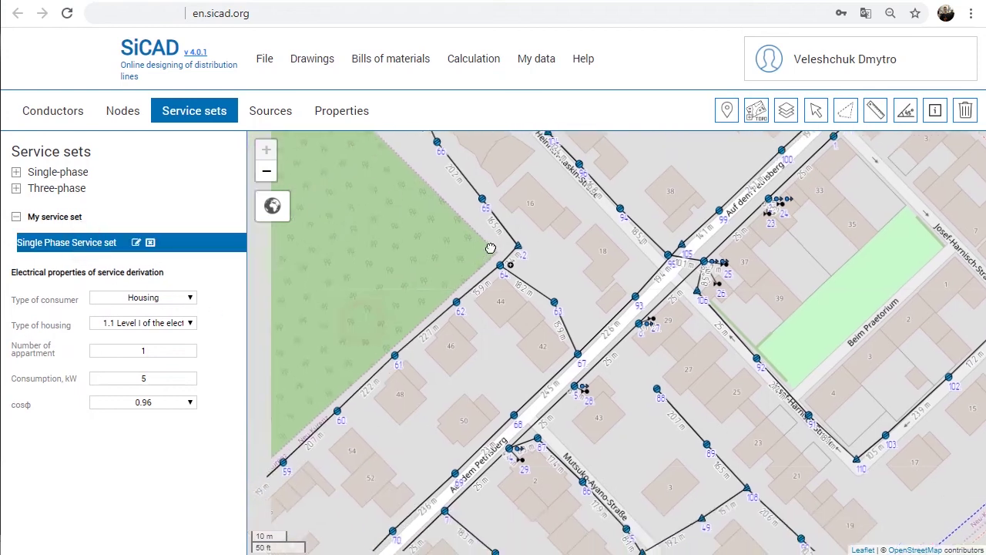
pyautogui.moveTo(455, 348); pyautogui.dragTo(429, 366)
pyautogui.click(426, 357)
pyautogui.click(431, 374)
pyautogui.click(370, 408)
pyautogui.click(375, 423)
pyautogui.click(319, 451)
pyautogui.click(322, 463)
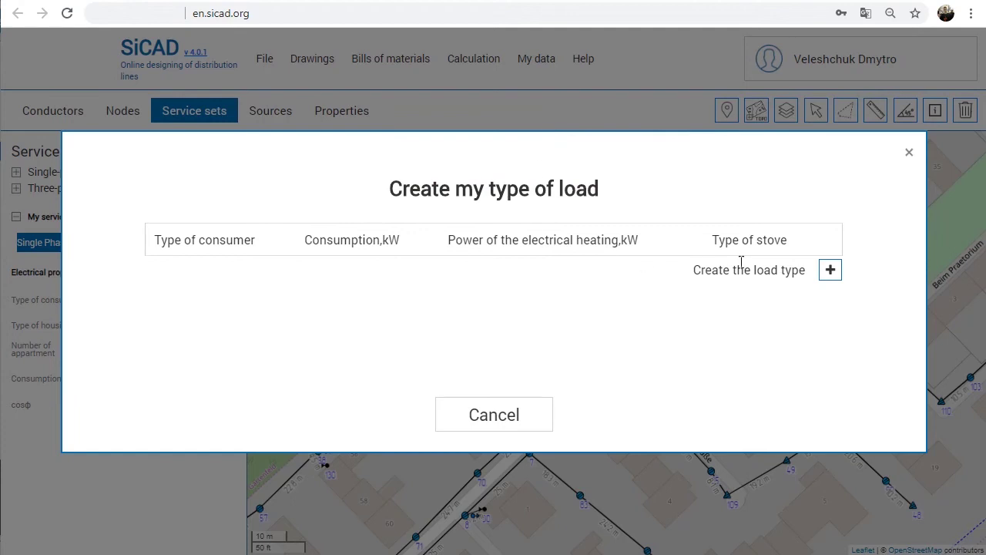
# Step: Create the load type 24 kW consumer 12 kW Heating with 24 kW full power, 12 kW electric heating and an Electrical stove
pyautogui.click(828, 269)
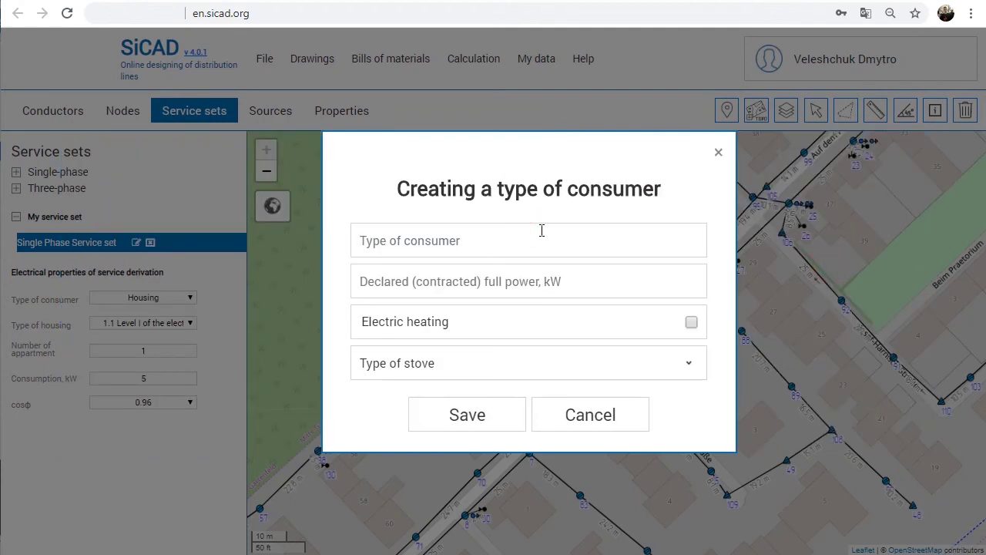
pyautogui.write('24')
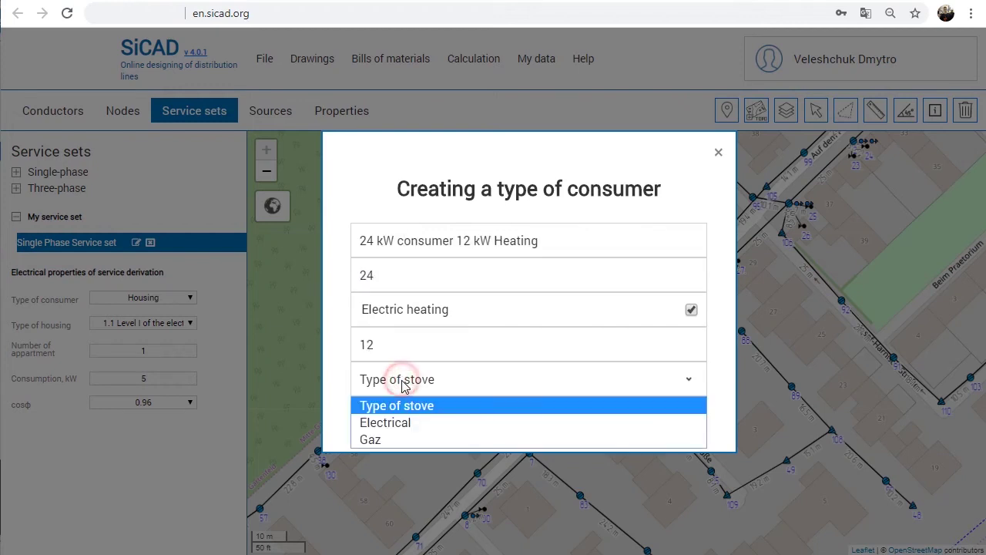
pyautogui.click(418, 421)
pyautogui.click(461, 416)
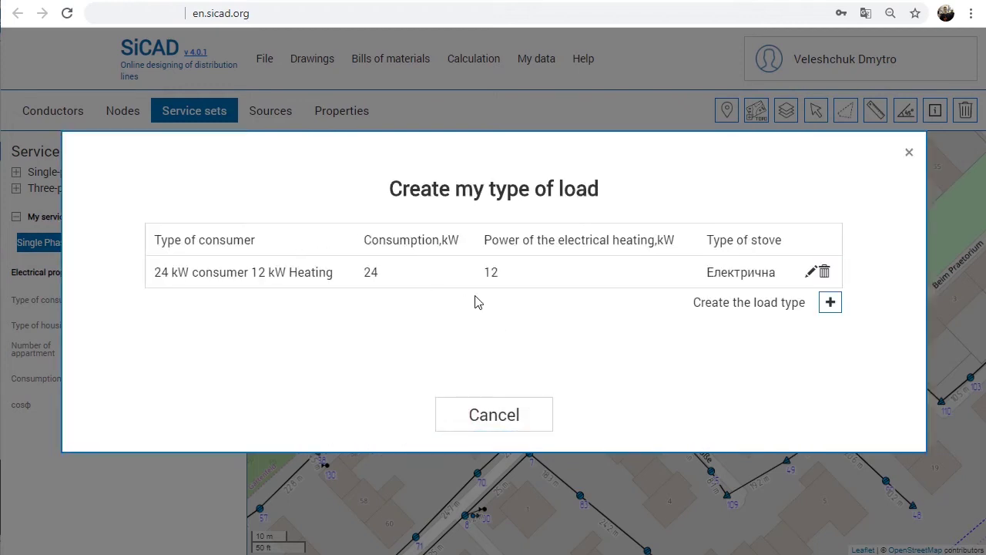
pyautogui.click(908, 152)
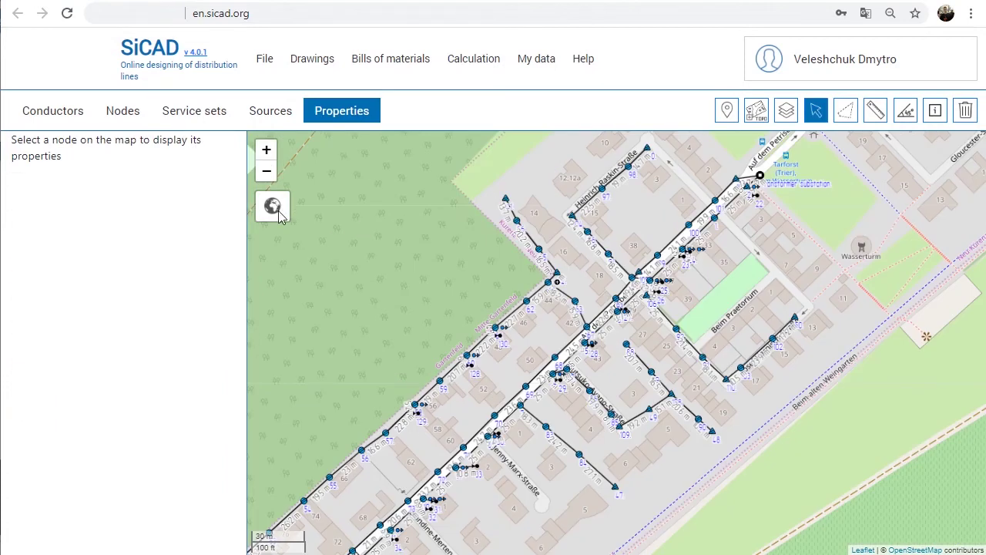
# Step: Switch the base map to Google Streets and set the housing type of pole 60's service derivation to 24 kW consumer 12 kW Heating
pyautogui.click(272, 205)
pyautogui.click(293, 222)
pyautogui.scroll(5, 454, 385)
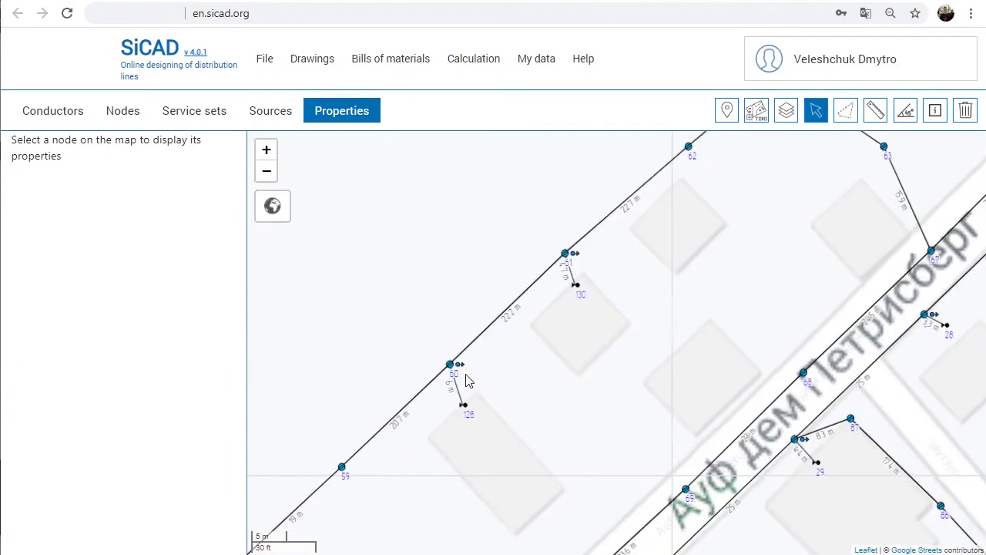
pyautogui.scroll(4, 467, 378)
pyautogui.click(531, 270)
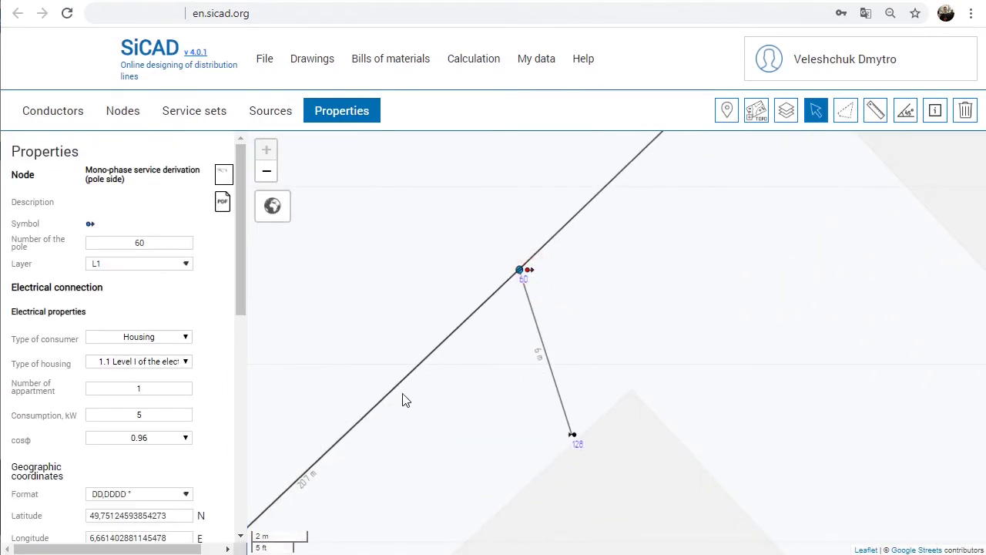
pyautogui.scroll(-2, 188, 231)
pyautogui.click(185, 228)
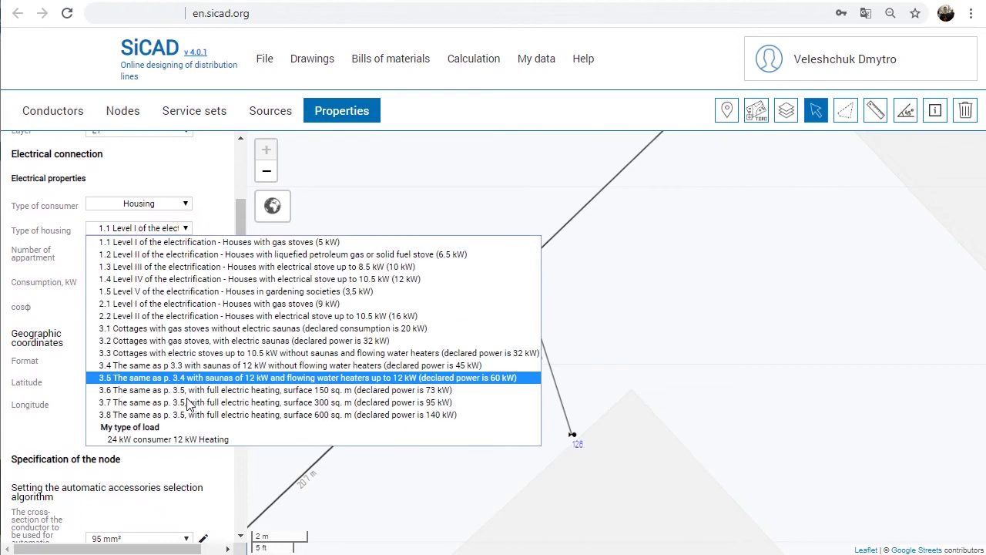
pyautogui.click(121, 439)
# Step: Preview the Google Terrain and Google Satellite base maps, and set the base map to OpenStreetMap
pyautogui.moveTo(272, 206)
pyautogui.scroll(-3, 331, 285)
pyautogui.click(289, 202)
pyautogui.click(297, 240)
pyautogui.click(306, 279)
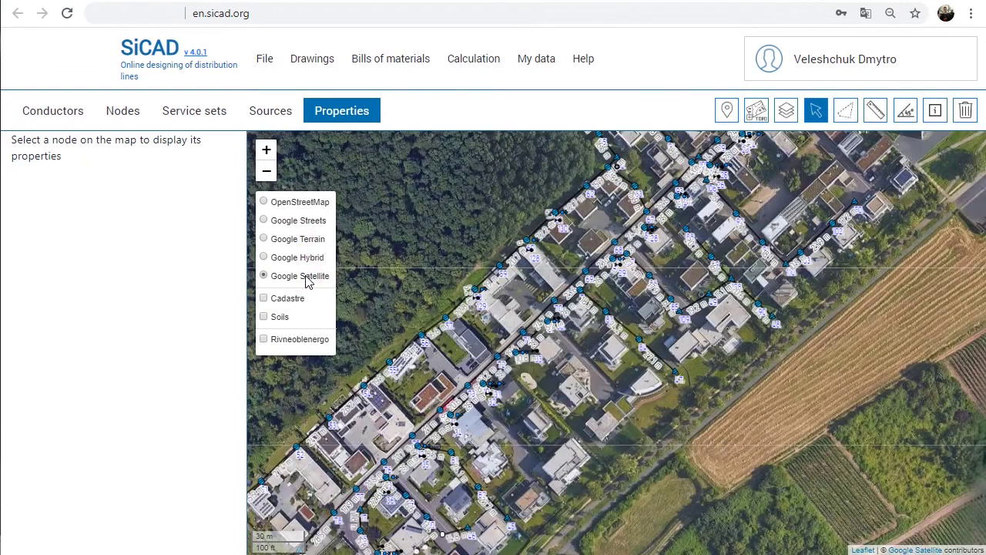
pyautogui.click(301, 204)
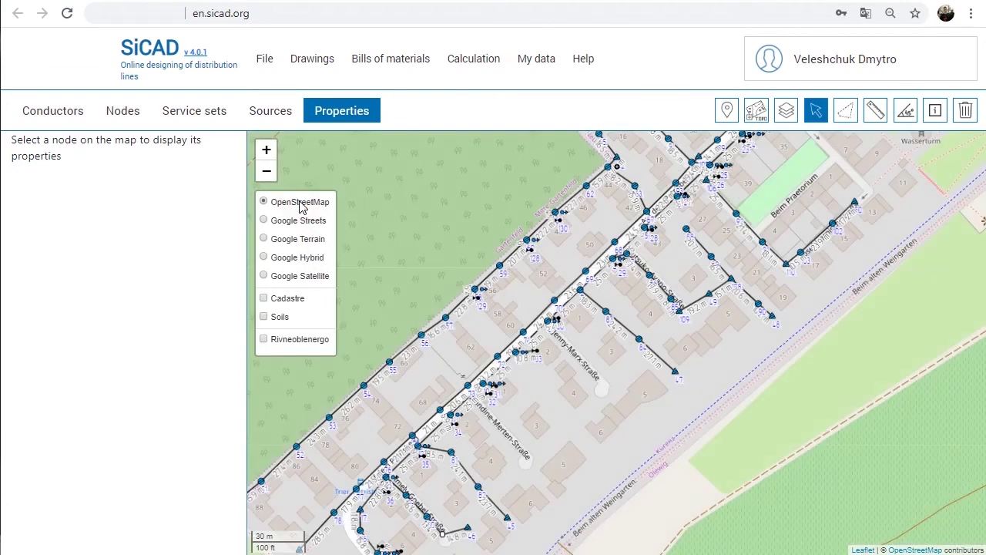
# Step: Export the node drawings as PDF and DWG, and select all files in both exported archives to review them
pyautogui.click(267, 62)
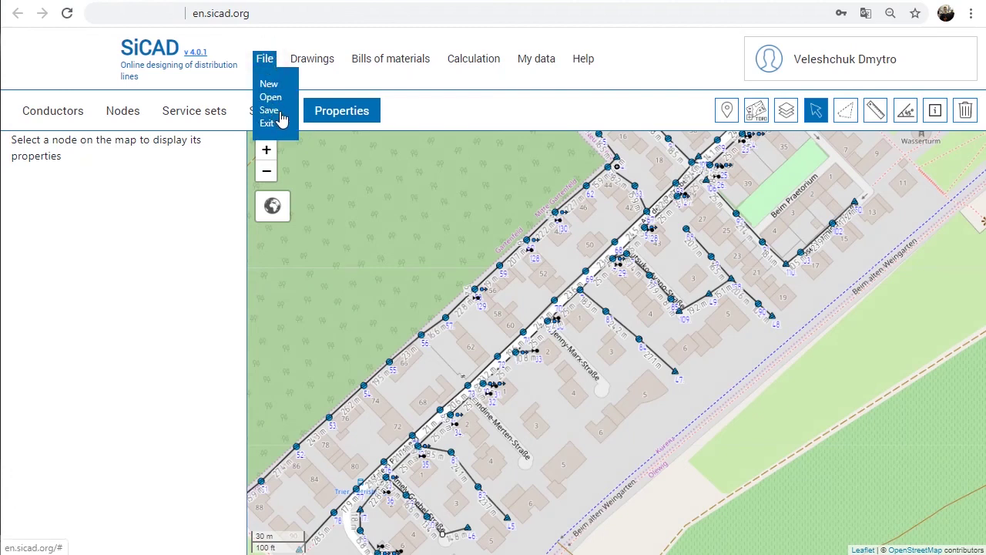
pyautogui.click(312, 65)
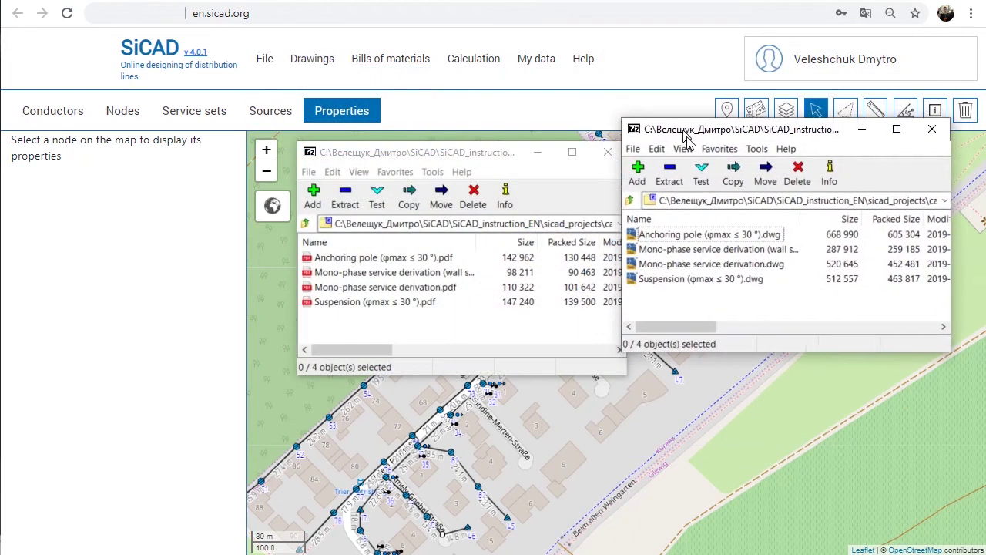
pyautogui.moveTo(685, 135); pyautogui.dragTo(693, 158)
pyautogui.moveTo(422, 331); pyautogui.dragTo(331, 254)
pyautogui.moveTo(696, 328); pyautogui.dragTo(646, 255)
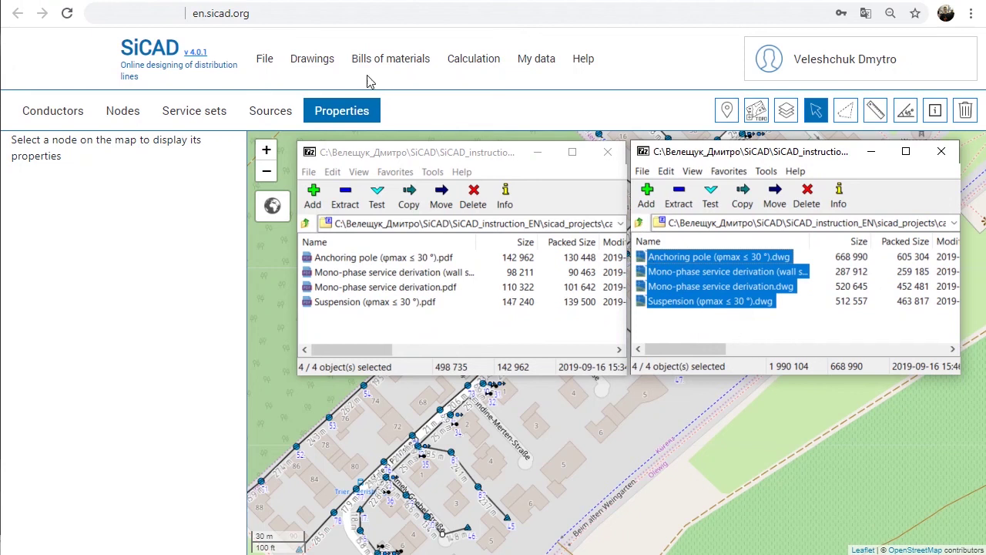
pyautogui.click(683, 77)
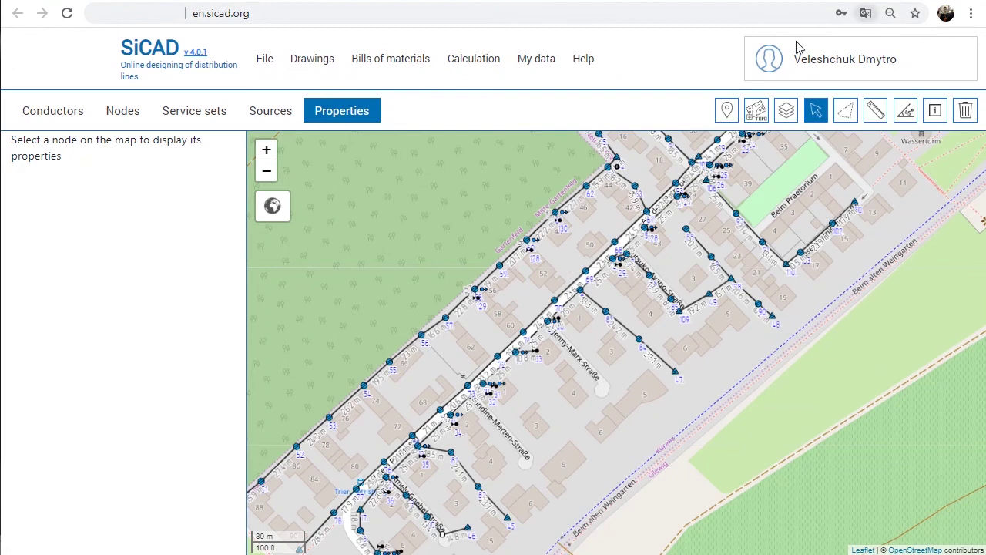
# Step: Export the trace drawing as DXF and inspect the line layout in AutoCAD
pyautogui.click(324, 61)
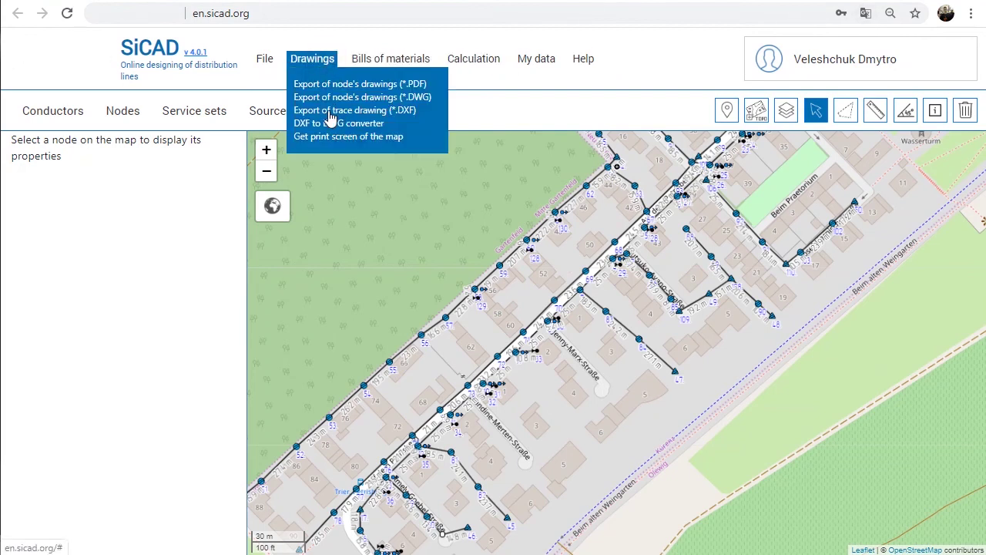
pyautogui.click(402, 110)
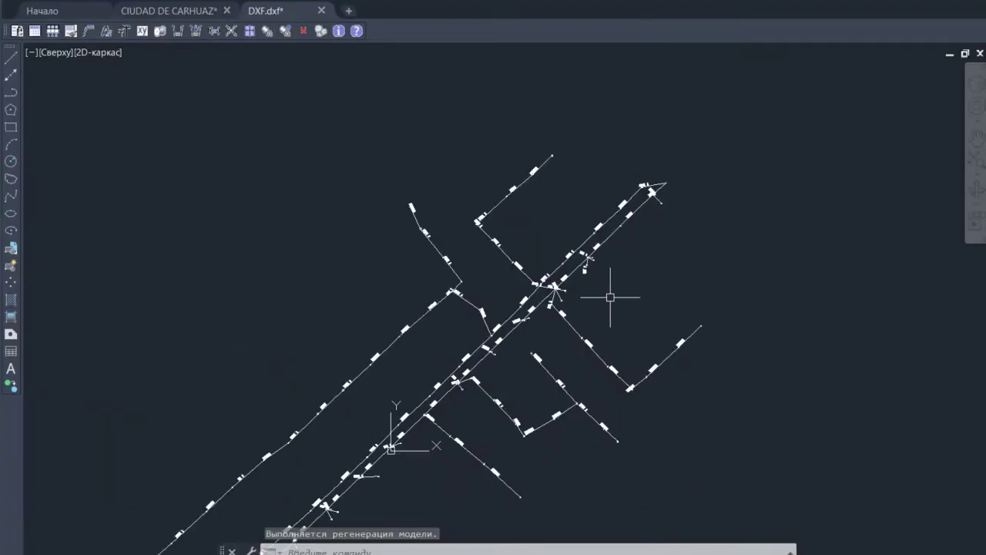
pyautogui.moveTo(667, 215); pyautogui.dragTo(673, 204, button='middle')
pyautogui.scroll(5, 562, 259)
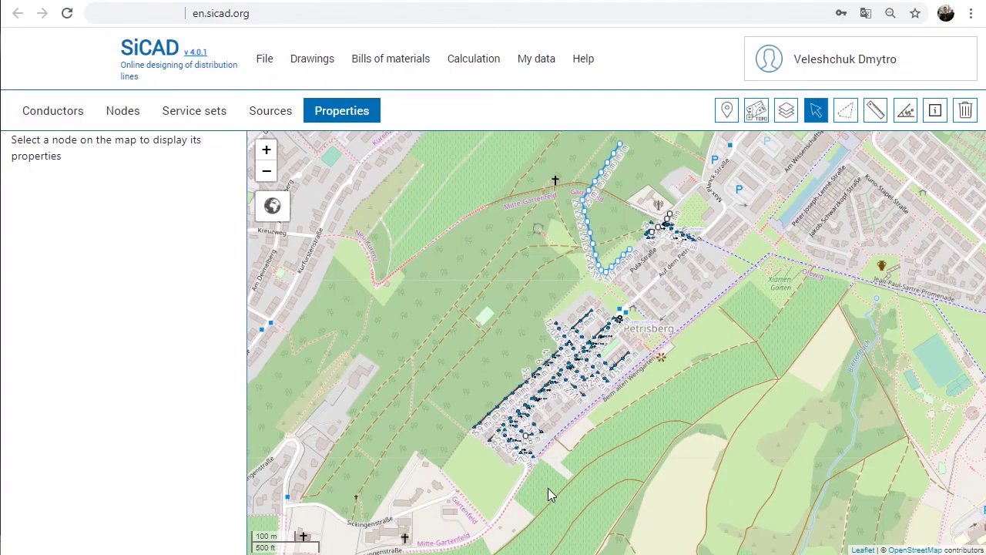
# Step: Outline a four-sided area on the map enclosing the Petrisberg line network southwest of the transformer substation
pyautogui.moveTo(547, 487); pyautogui.dragTo(519, 477)
pyautogui.click(845, 112)
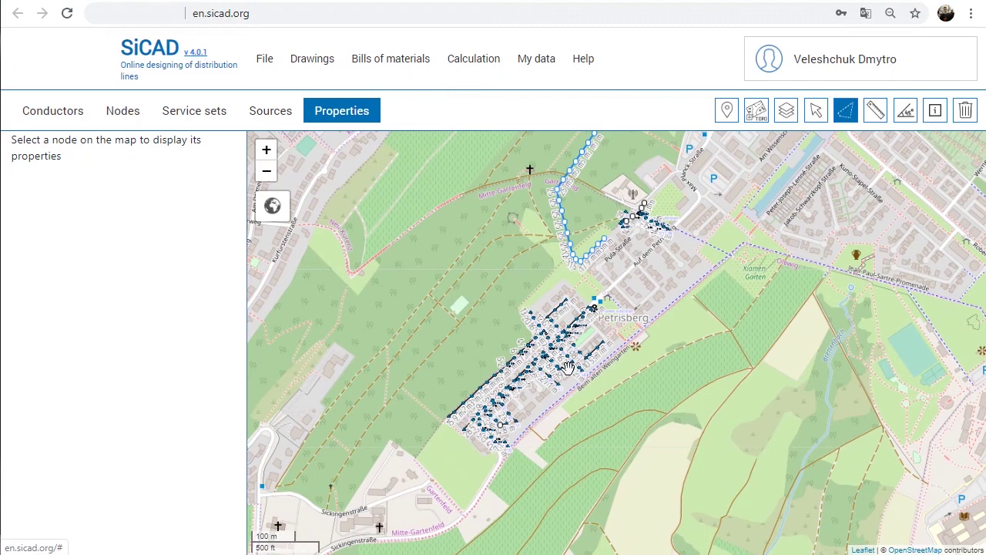
pyautogui.click(417, 460)
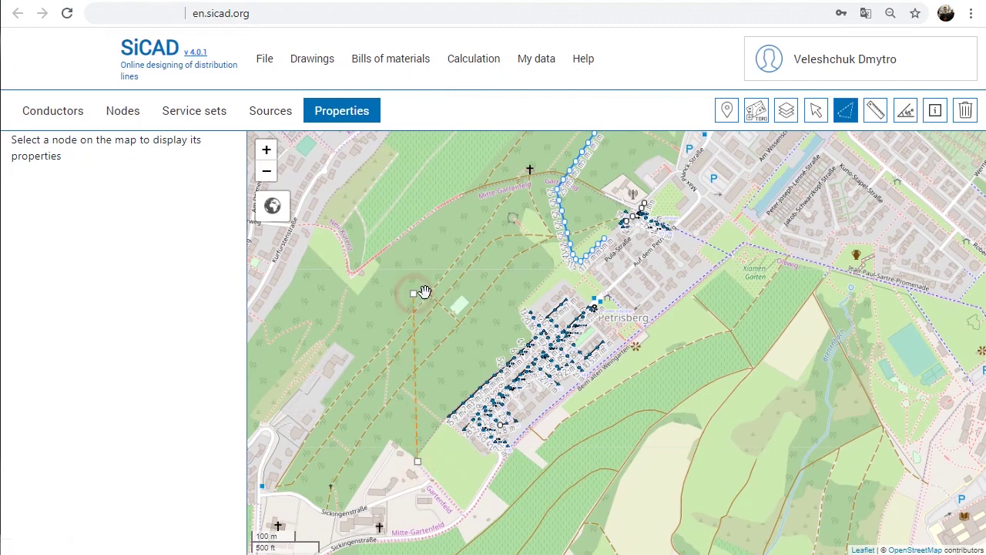
pyautogui.click(666, 287)
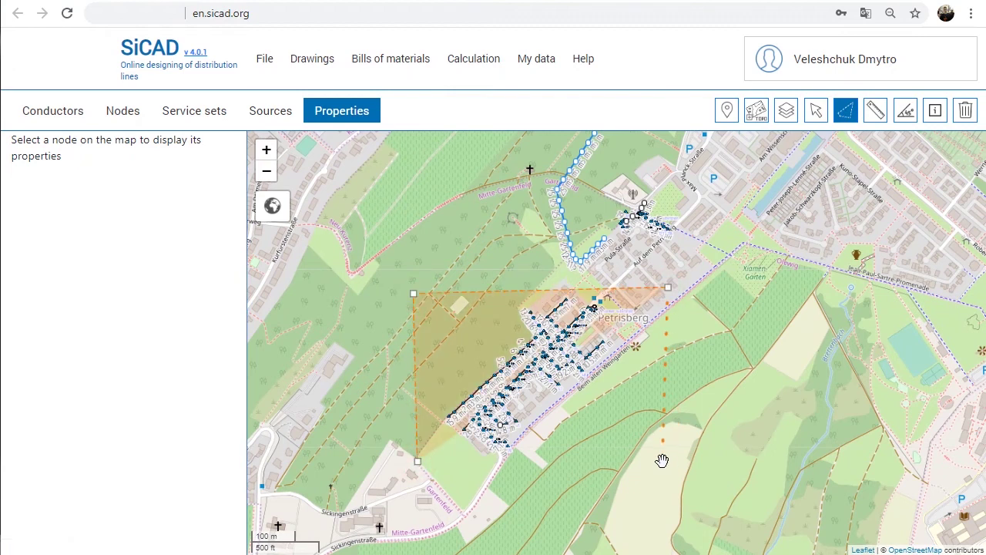
pyautogui.click(662, 460)
pyautogui.click(416, 461)
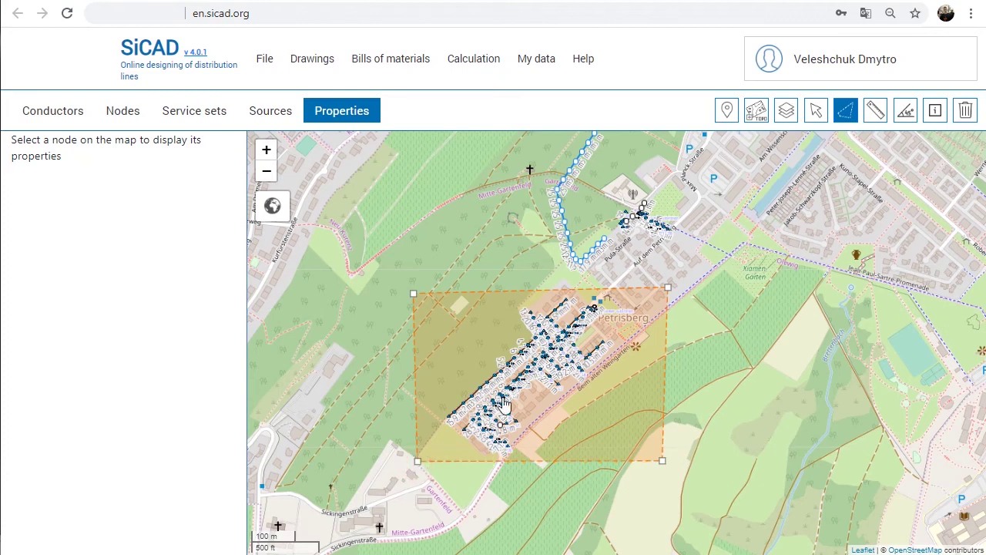
pyautogui.scroll(2, 518, 358)
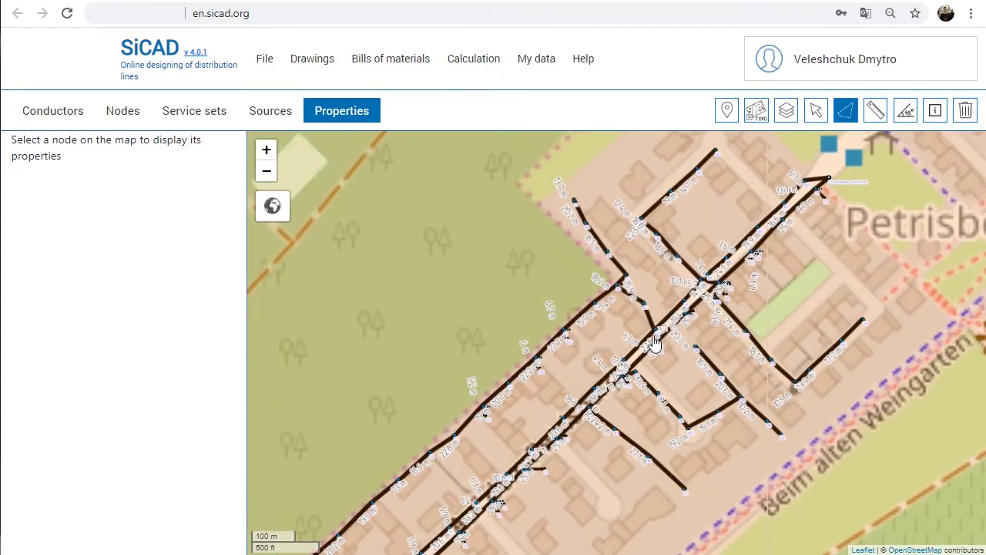
pyautogui.scroll(1, 657, 344)
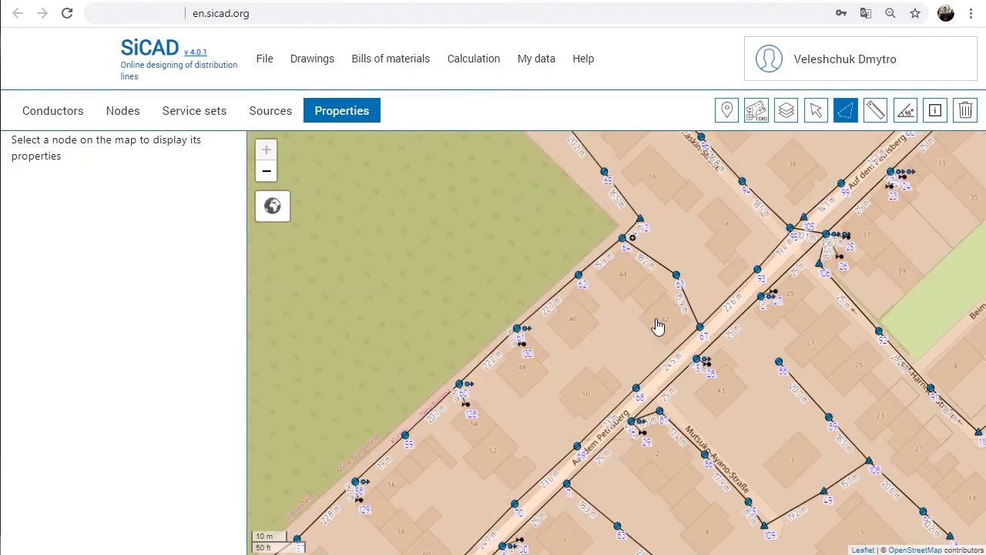
# Step: Export a print screen of the map, inspect the resulting plan.png image, and close it
pyautogui.click(331, 61)
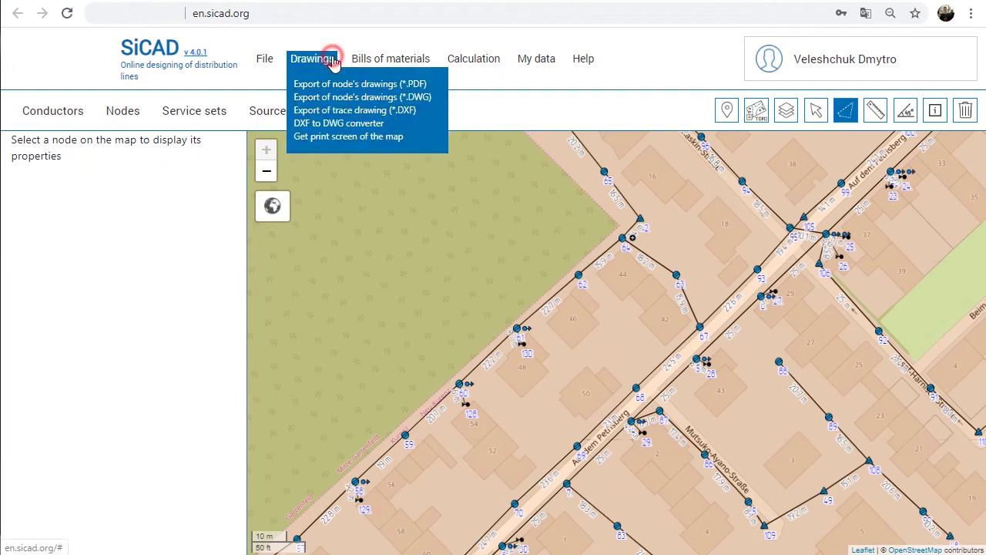
pyautogui.click(346, 136)
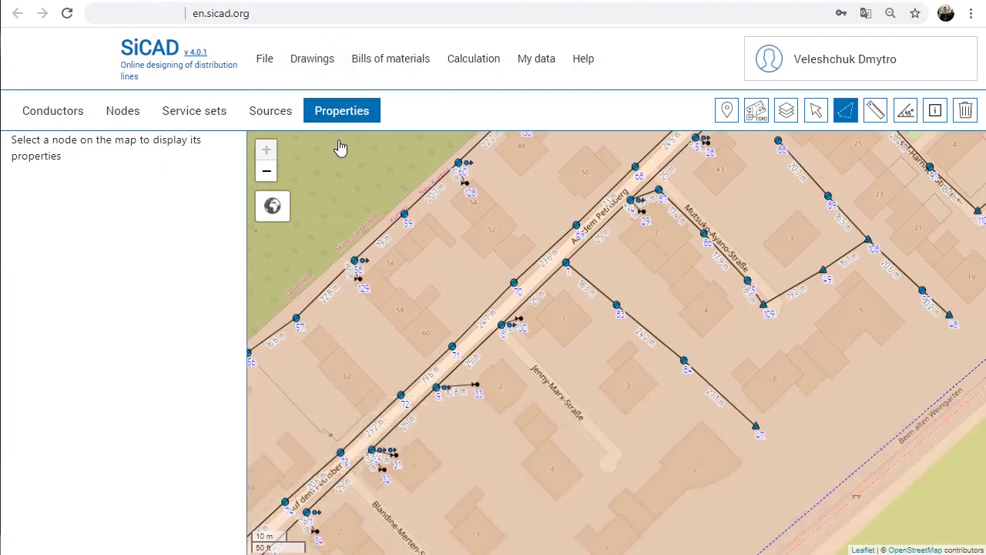
pyautogui.click(77, 537)
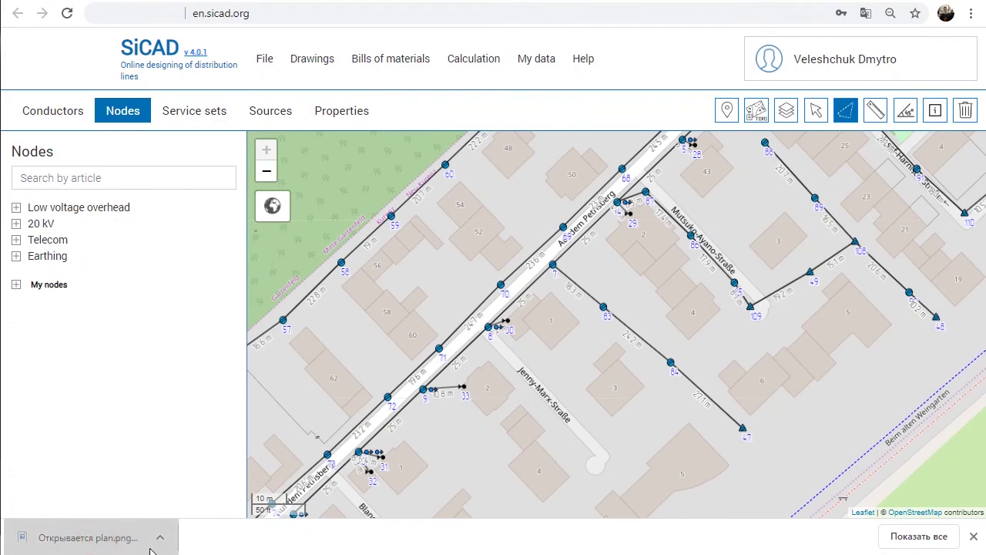
pyautogui.click(428, 16)
pyautogui.moveTo(357, 56); pyautogui.dragTo(387, 56)
pyautogui.moveTo(449, 184); pyautogui.dragTo(752, 129)
pyautogui.hotkey('alt', 'F4')
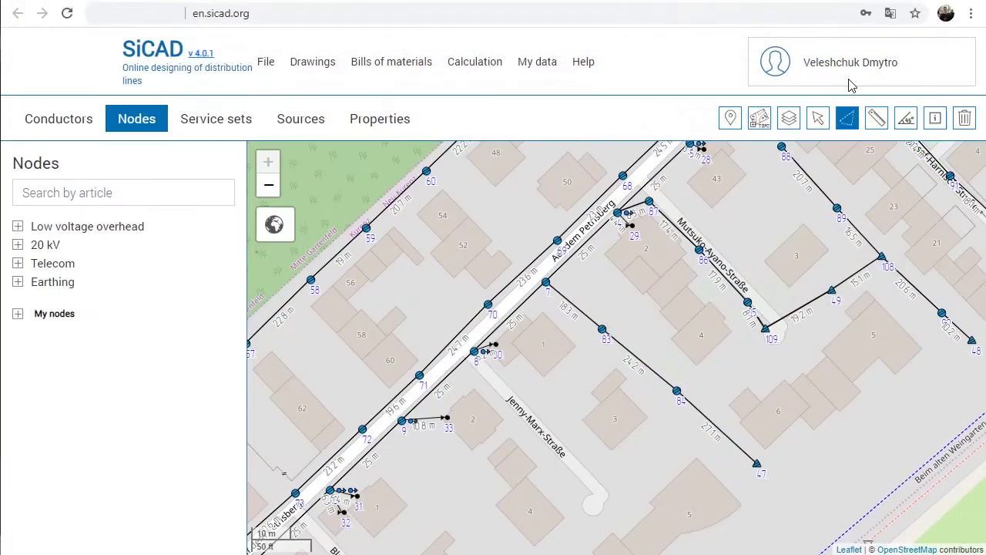
# Step: Review the project's consolidated specification and procurement budget calculation
pyautogui.click(389, 70)
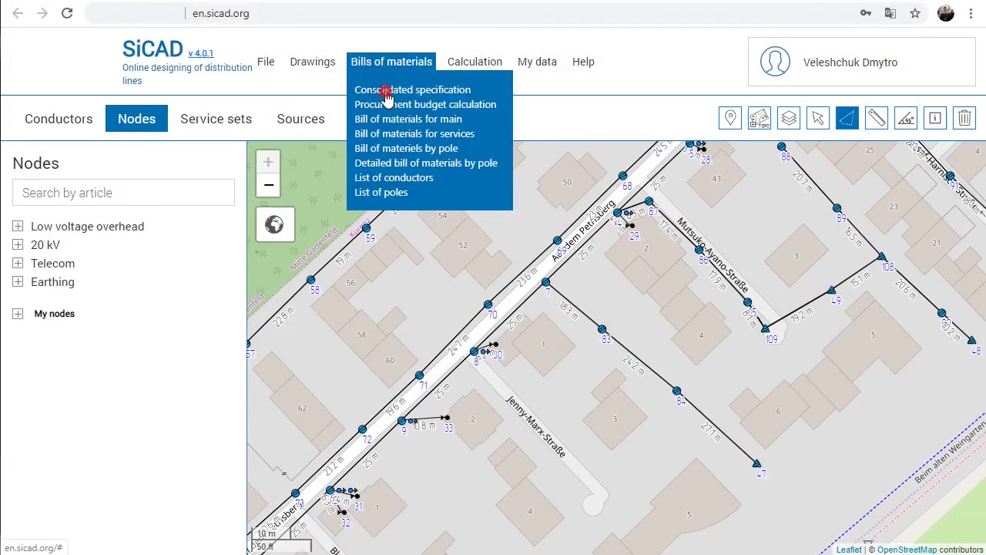
pyautogui.click(385, 91)
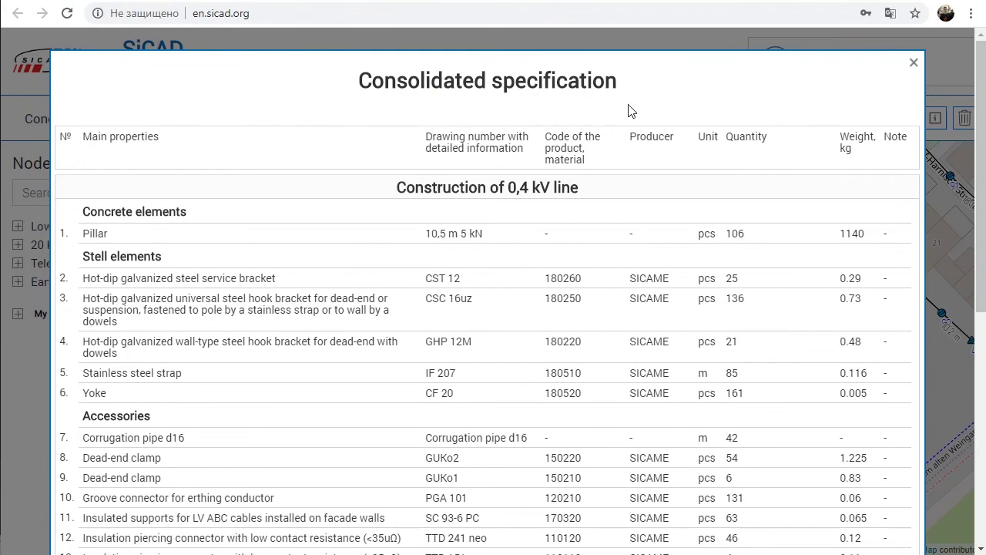
pyautogui.scroll(-5, 357, 111)
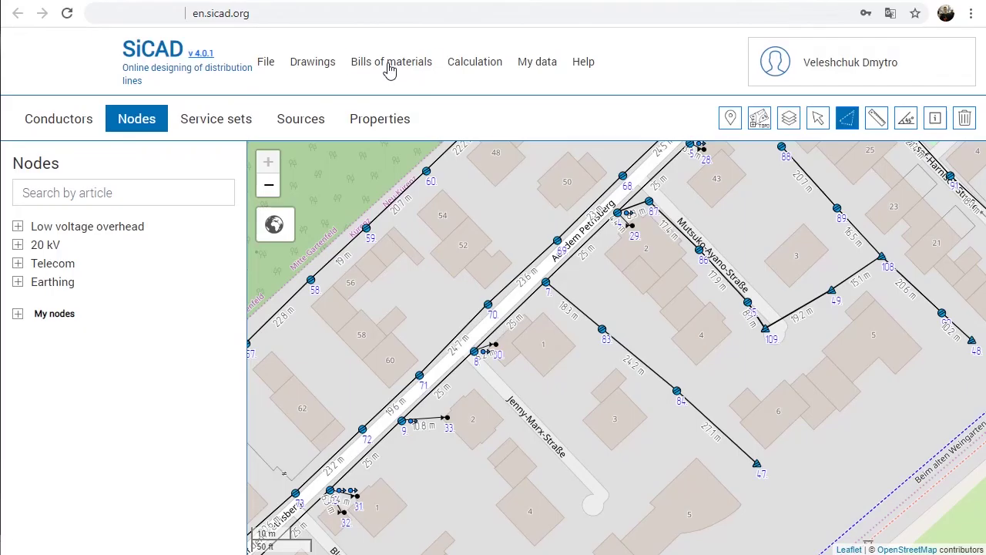
pyautogui.click(383, 65)
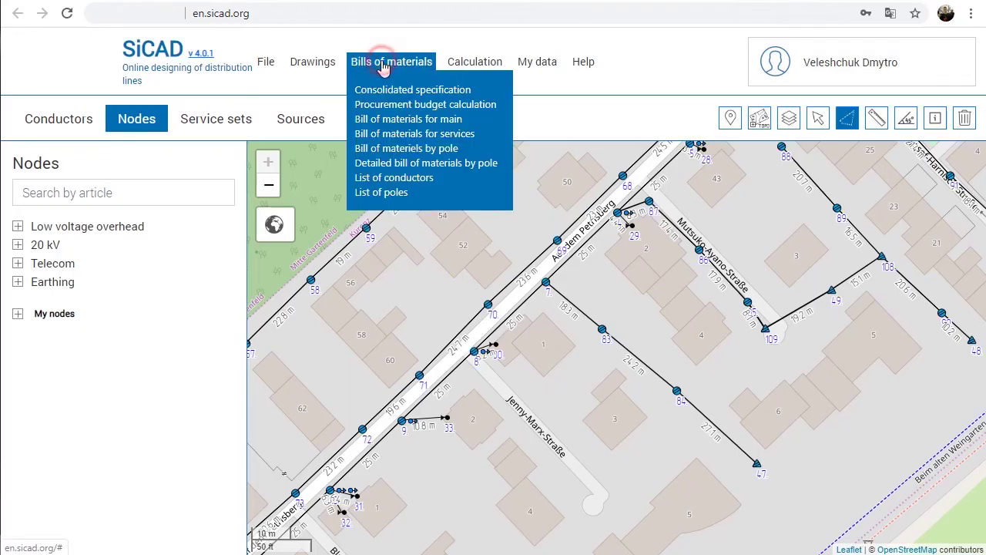
pyautogui.click(388, 108)
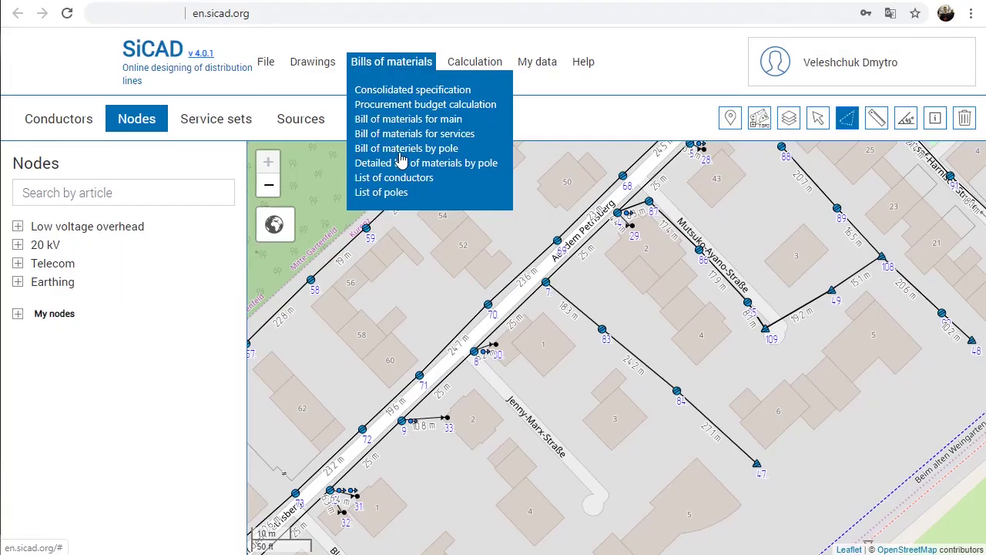
# Step: Review the bill of materials by pole and the list of conductors, and look through the exported specification in Excel
pyautogui.click(400, 149)
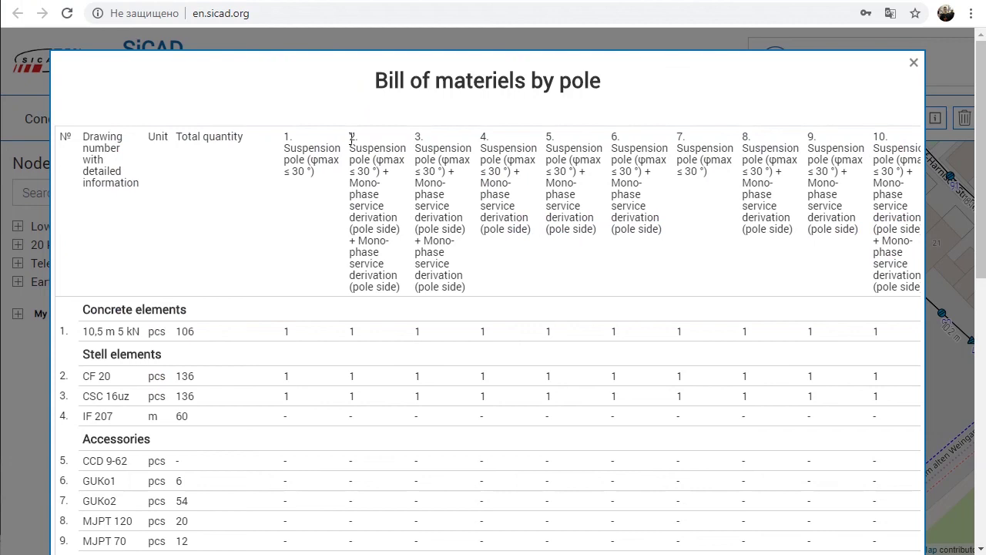
pyautogui.moveTo(350, 137); pyautogui.dragTo(375, 190)
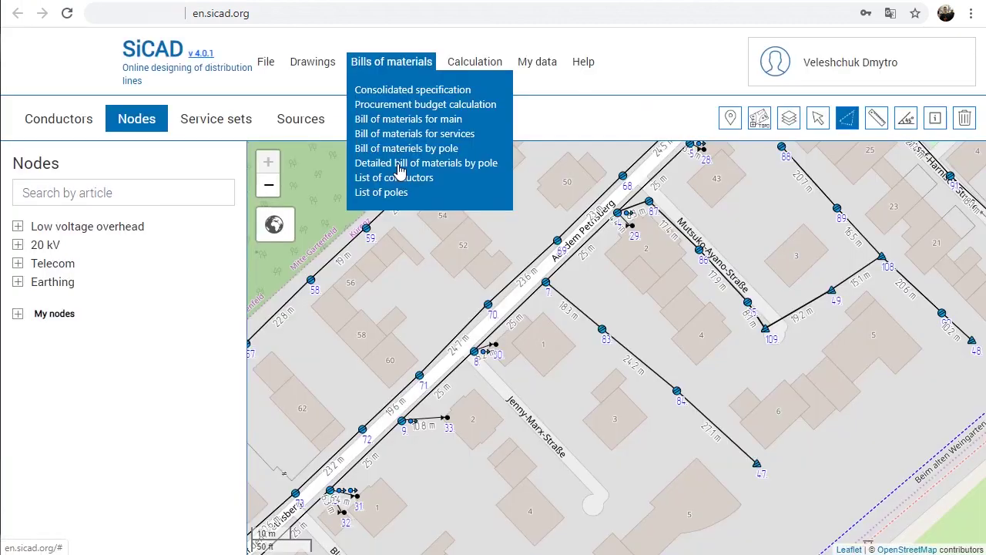
pyautogui.click(396, 177)
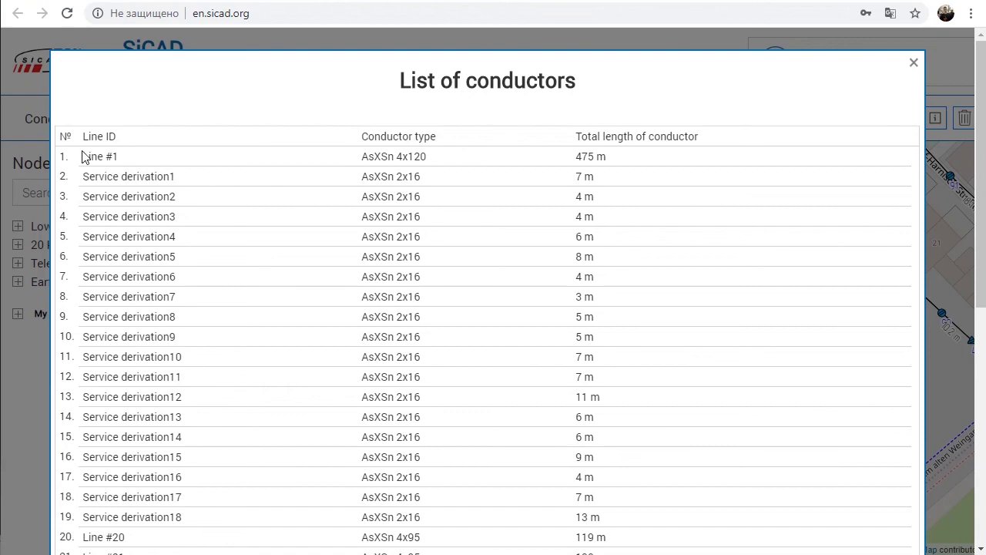
pyautogui.moveTo(85, 156); pyautogui.dragTo(101, 161)
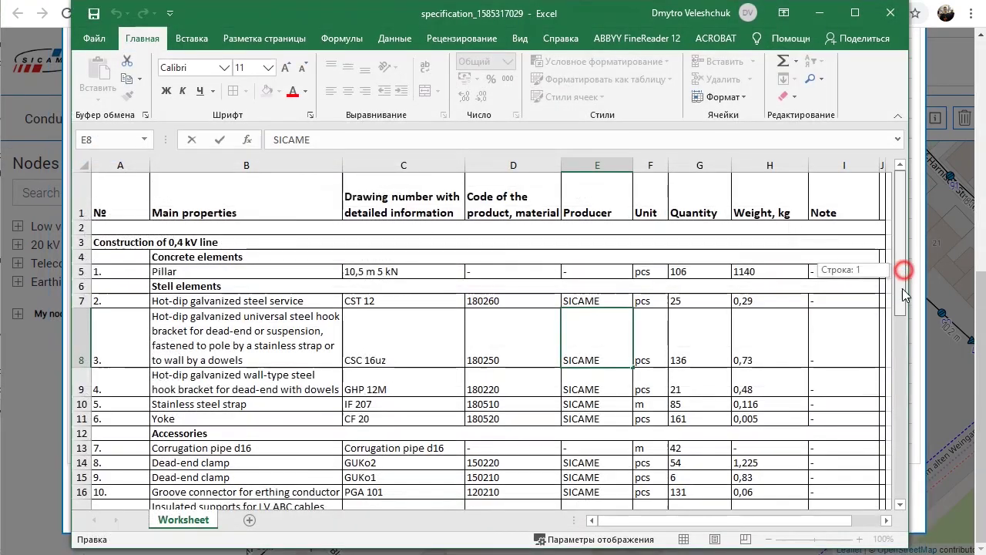
pyautogui.moveTo(901, 288); pyautogui.dragTo(899, 265)
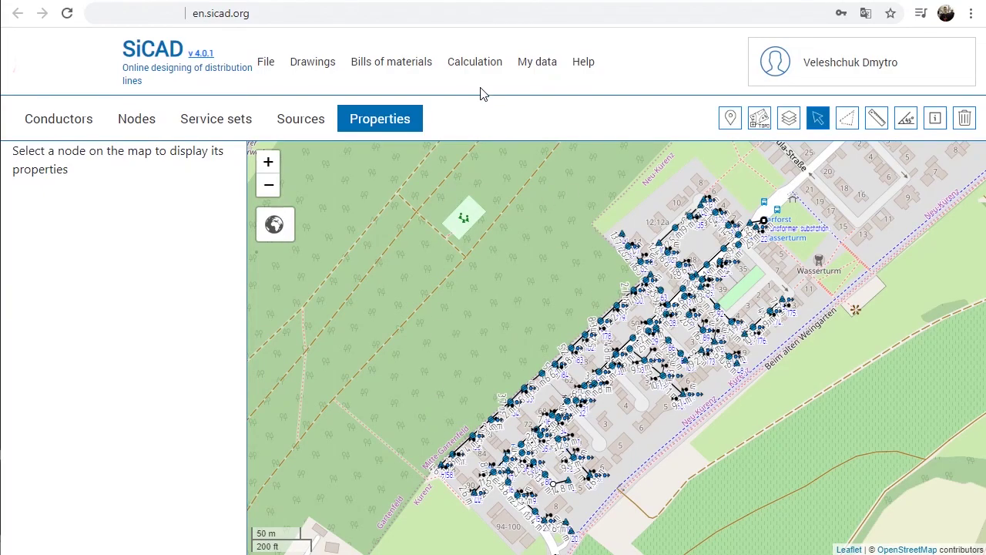
# Step: Run the currents and voltage drop calculation and examine the pole number, dU in volts and rated voltage deviation columns
pyautogui.click(476, 68)
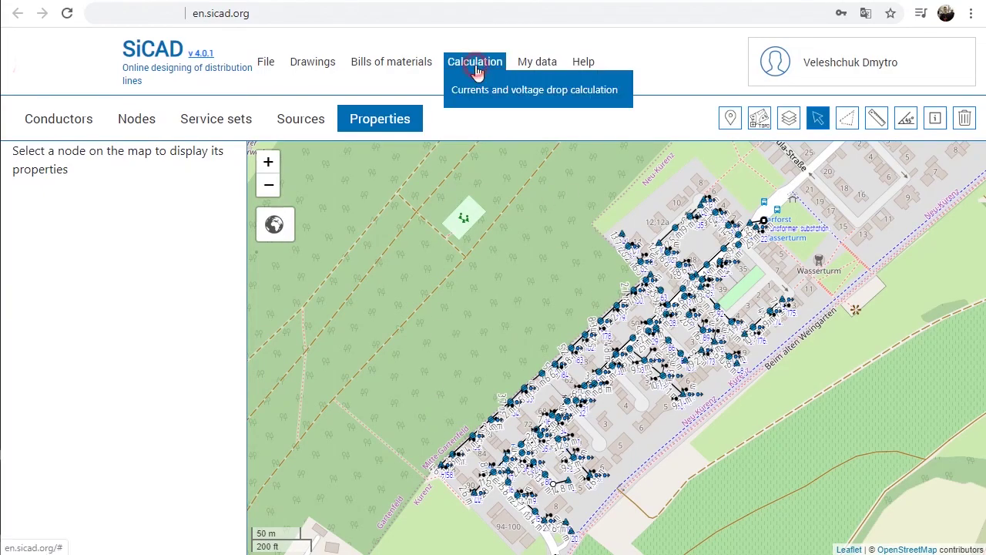
pyautogui.click(560, 89)
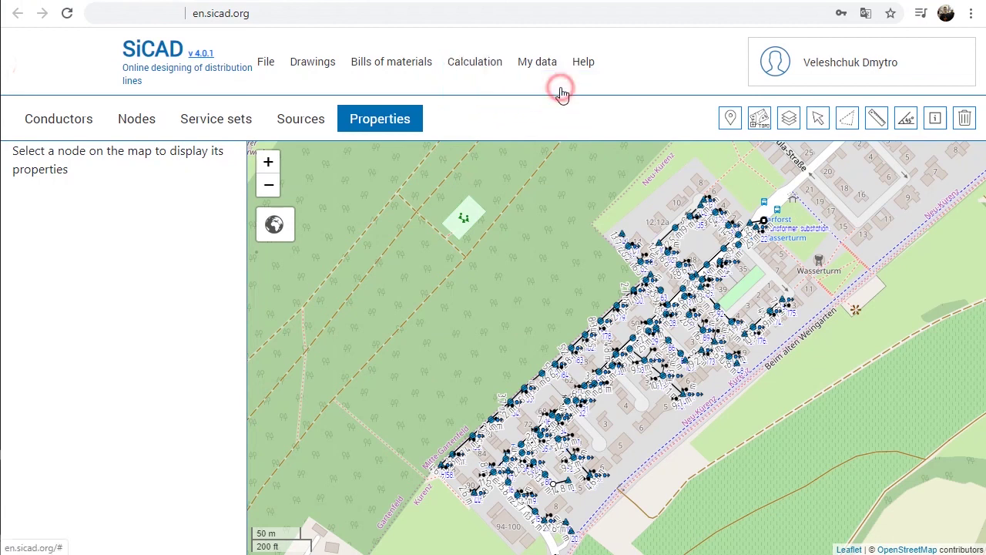
pyautogui.click(706, 266)
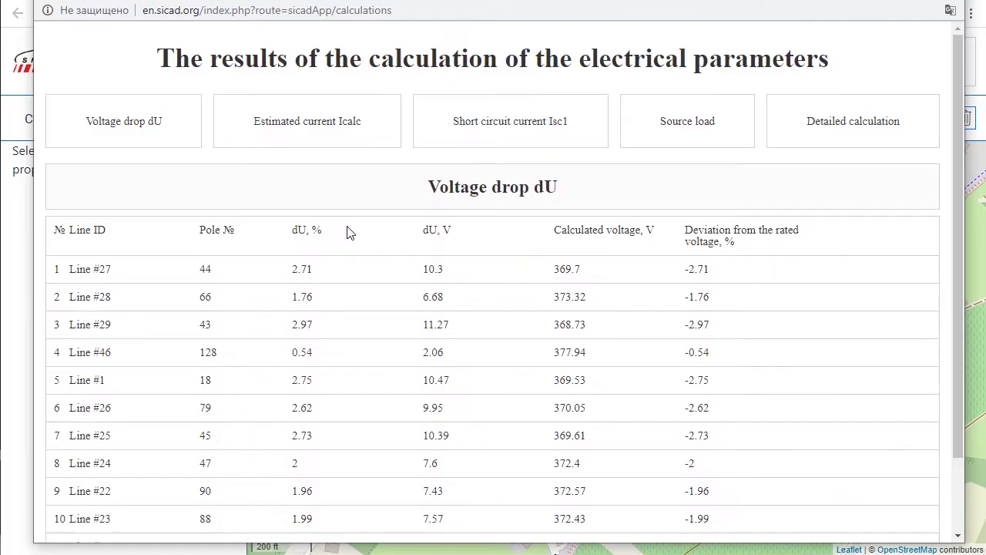
pyautogui.moveTo(281, 10)
pyautogui.mouseDown()
pyautogui.moveTo(149, 124)
pyautogui.moveTo(0, 306)
pyautogui.moveTo(209, 44)
pyautogui.moveTo(285, 1)
pyautogui.mouseUp()
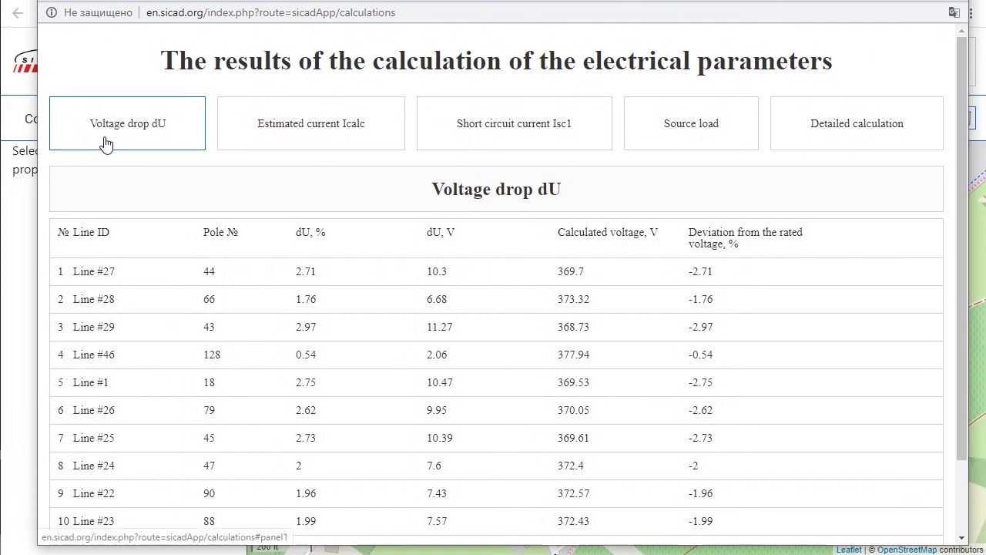
pyautogui.tripleClick(206, 233)
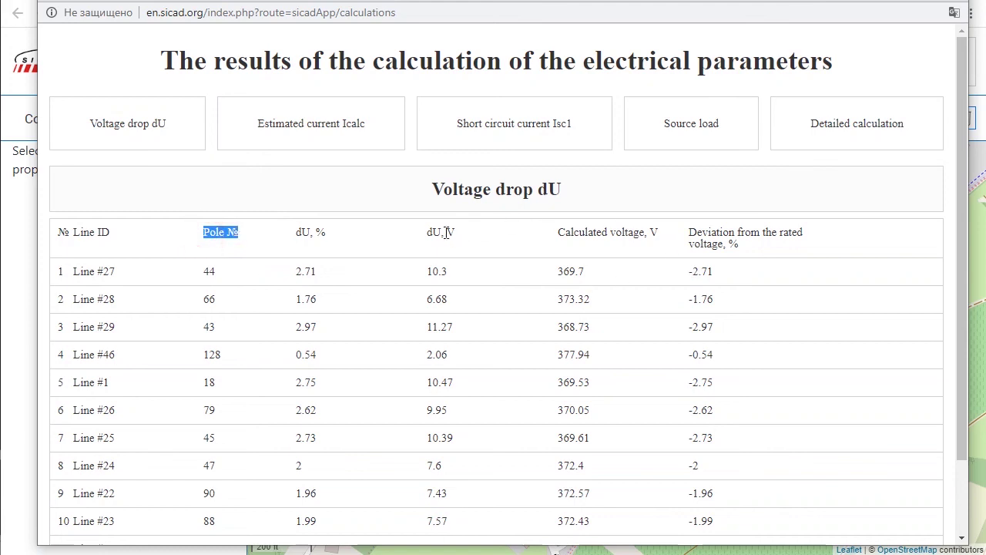
pyautogui.moveTo(428, 233); pyautogui.dragTo(454, 234)
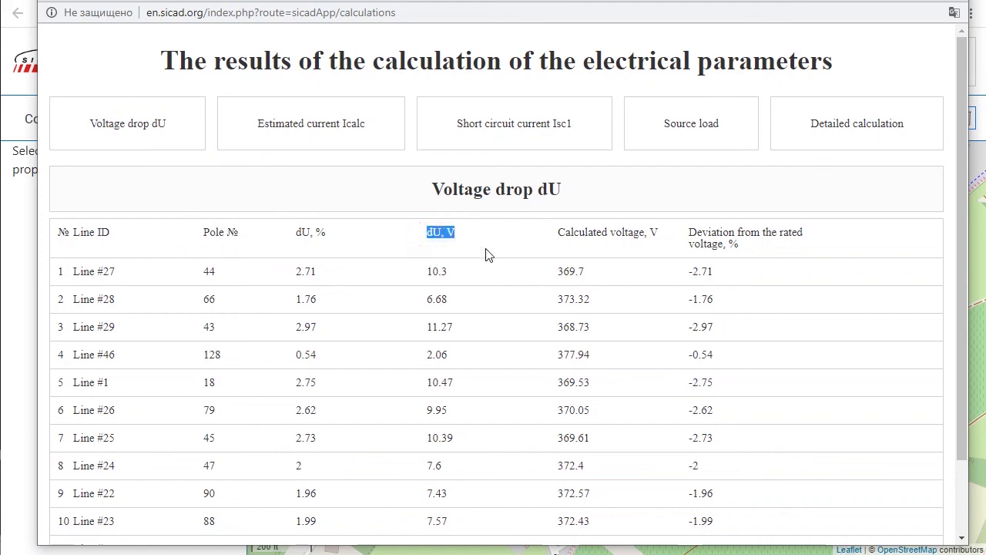
pyautogui.moveTo(691, 231); pyautogui.dragTo(740, 251)
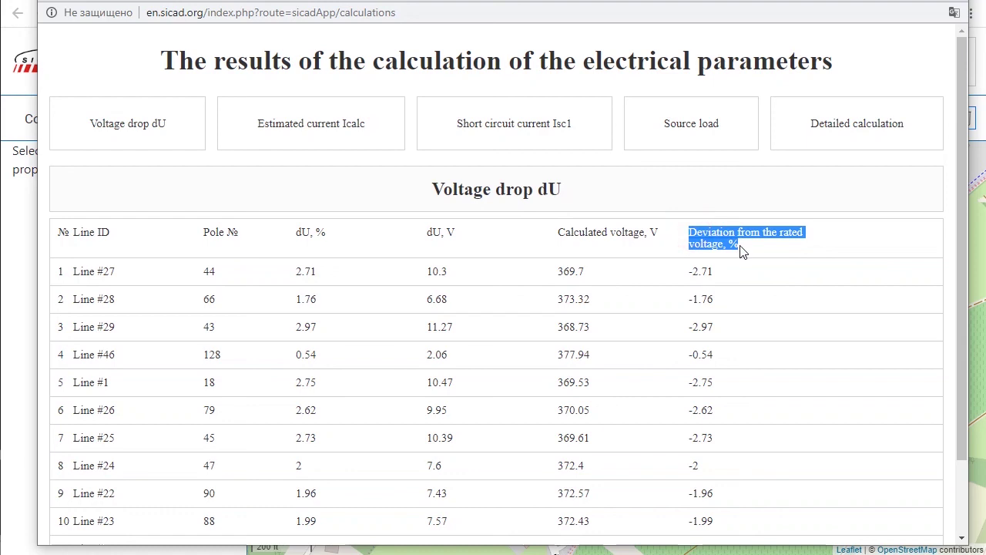
# Step: Review the estimated current Icalc for each span and the short circuit current Isc1 results
pyautogui.click(279, 123)
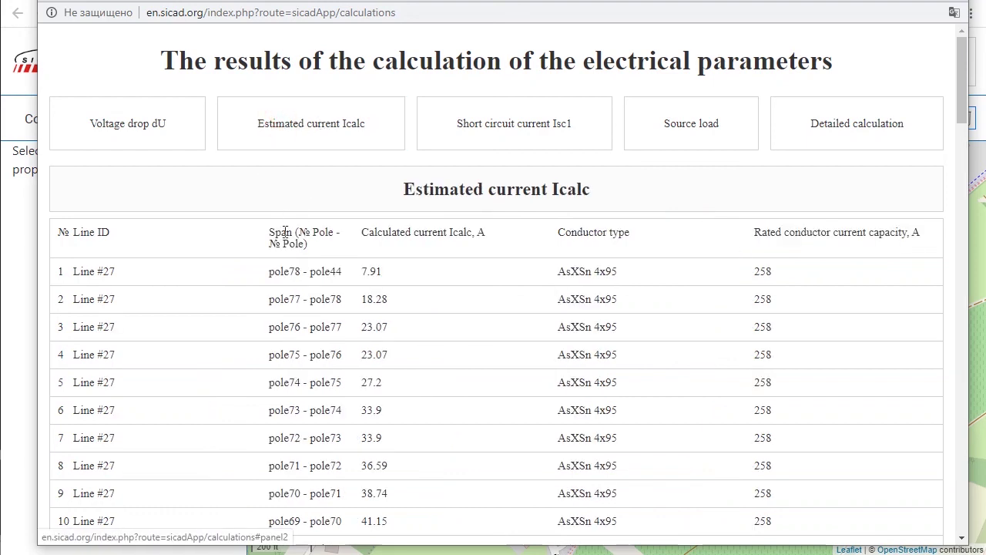
pyautogui.moveTo(267, 233); pyautogui.dragTo(292, 233)
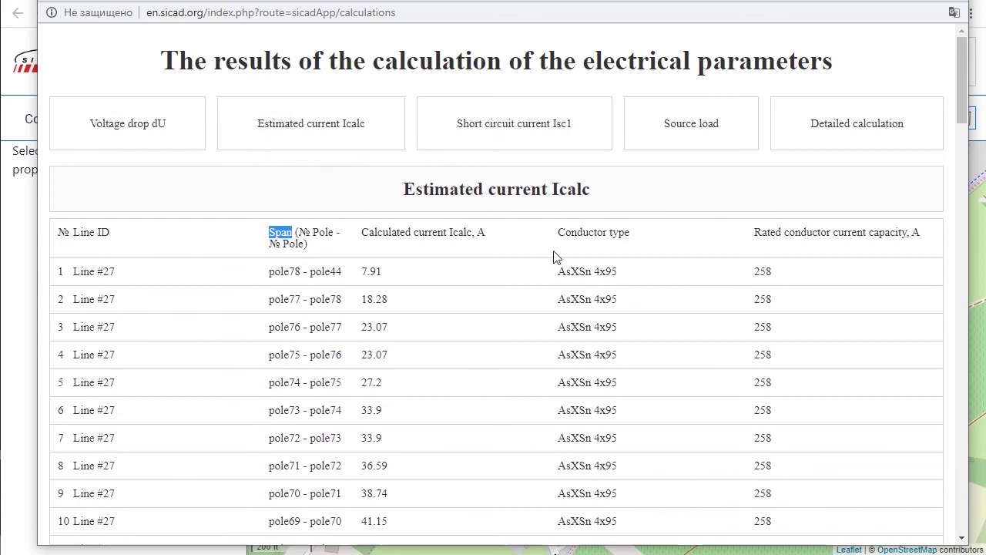
pyautogui.click(496, 131)
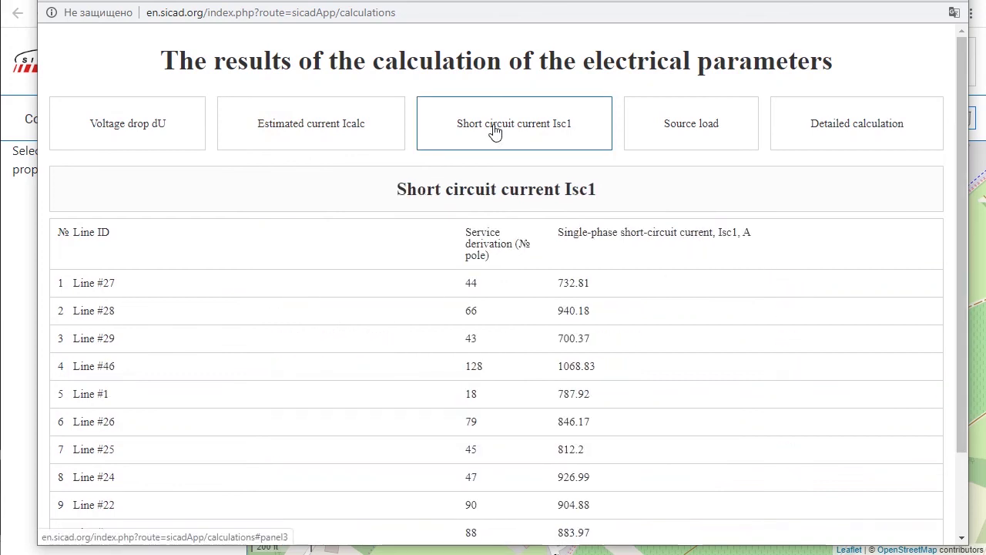
# Step: Review the source load results, including the transformer's calculated active power, list of consumers and line characteristics
pyautogui.click(660, 126)
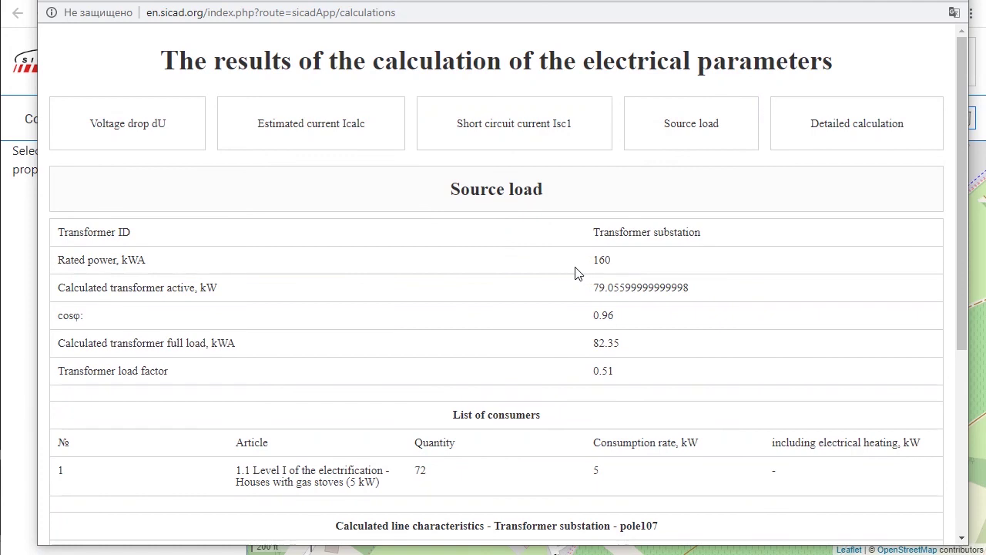
pyautogui.moveTo(592, 295); pyautogui.dragTo(620, 288)
pyautogui.scroll(-4, 697, 270)
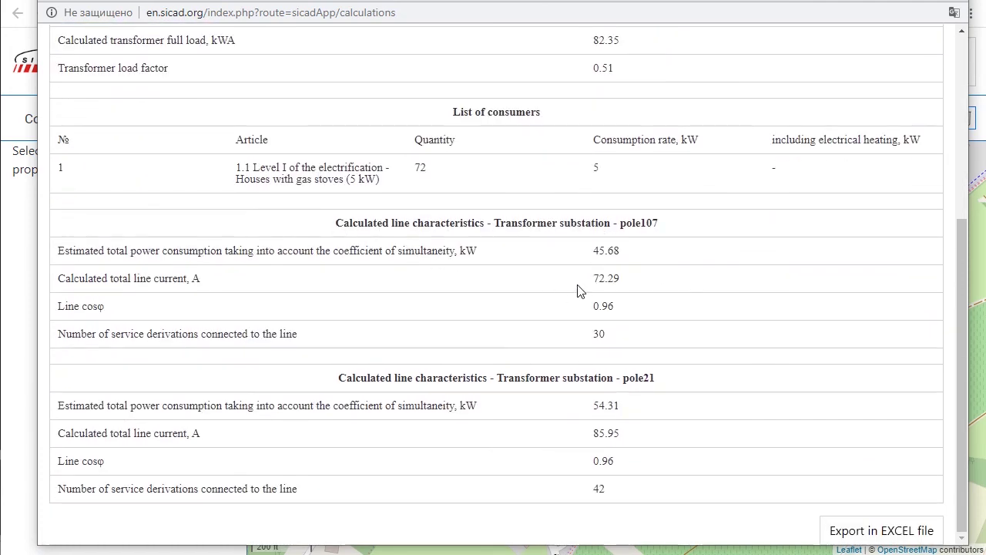
pyautogui.scroll(4, 697, 379)
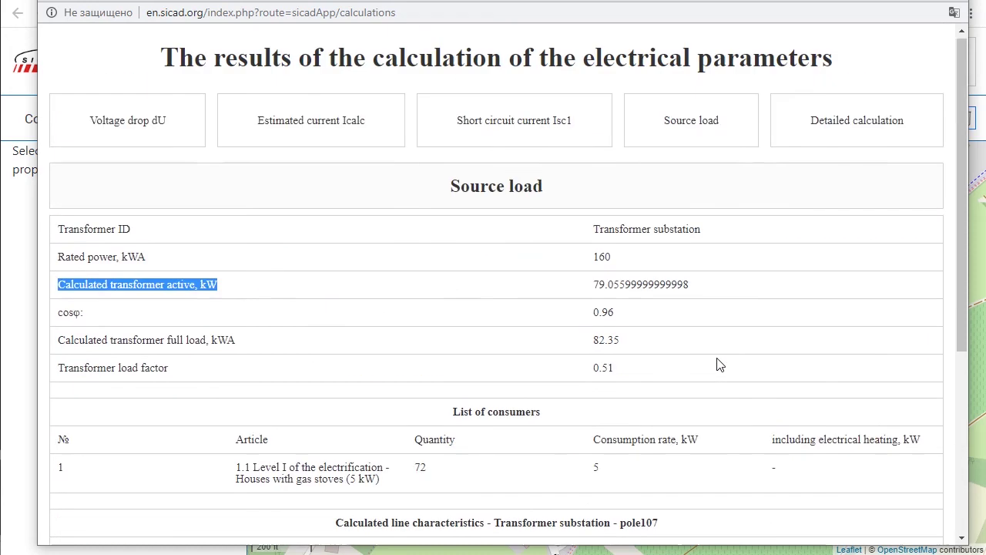
# Step: Look through the detailed calculation table of electrical parameters for each line span
pyautogui.click(832, 129)
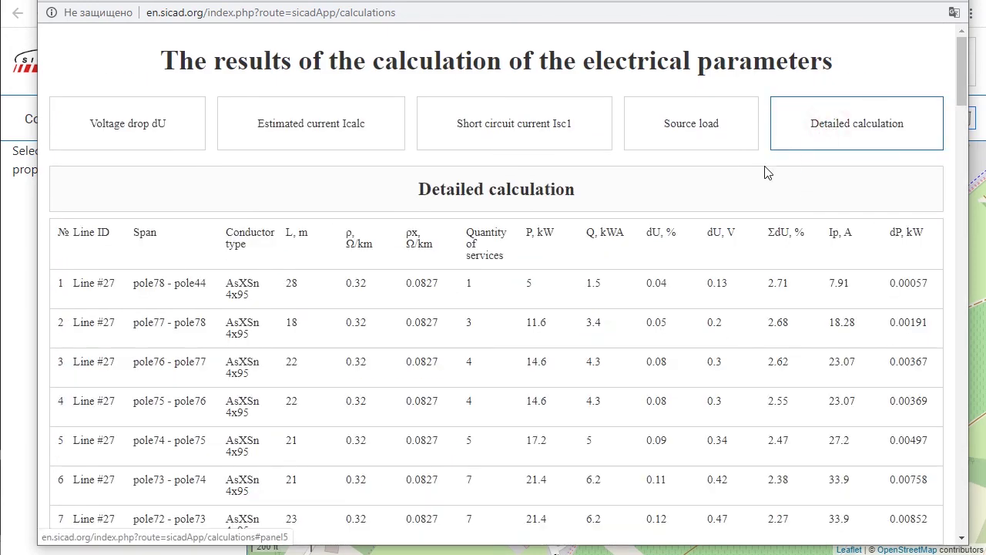
pyautogui.scroll(-1, 601, 202)
pyautogui.doubleClick(141, 155)
pyautogui.scroll(-20, 544, 213)
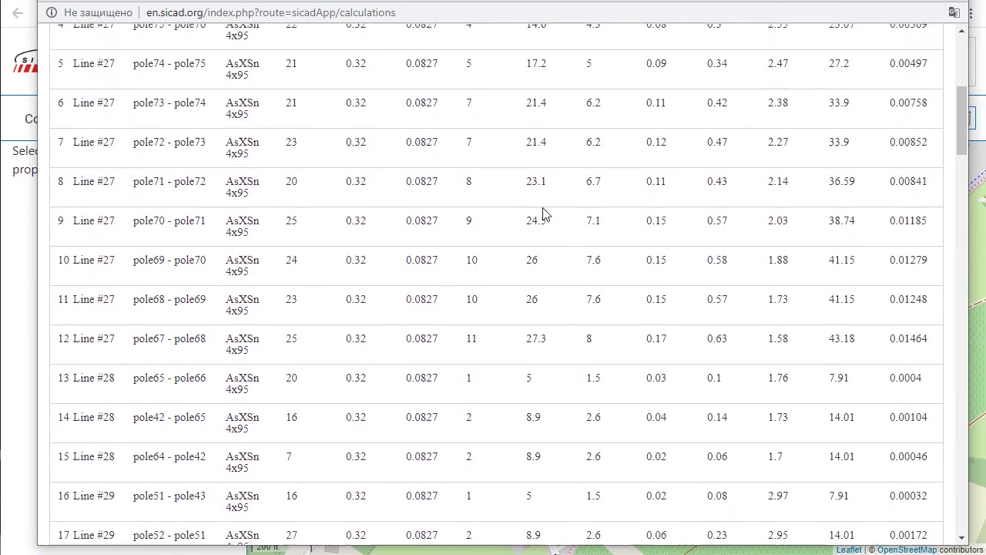
# Step: Export the line span calculation table as an Excel file and look through the worksheet's columns and rows
pyautogui.scroll(-10, 759, 232)
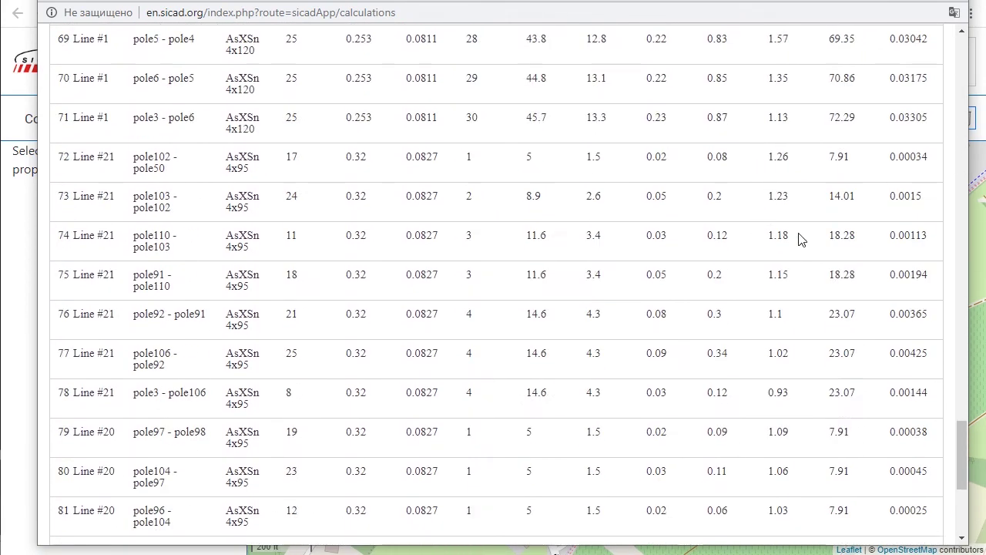
pyautogui.click(861, 532)
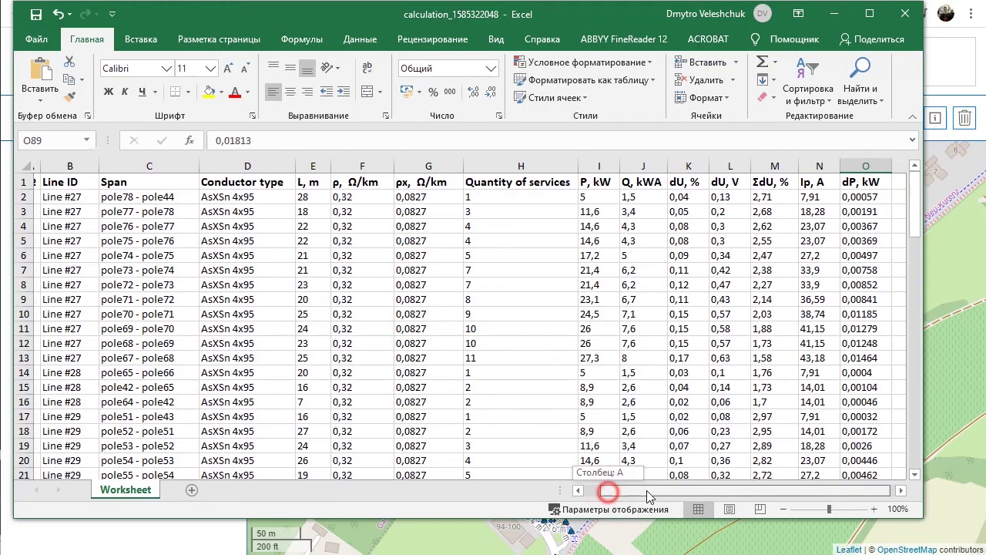
pyautogui.moveTo(646, 490); pyautogui.dragTo(612, 490)
pyautogui.moveTo(909, 200); pyautogui.dragTo(903, 446)
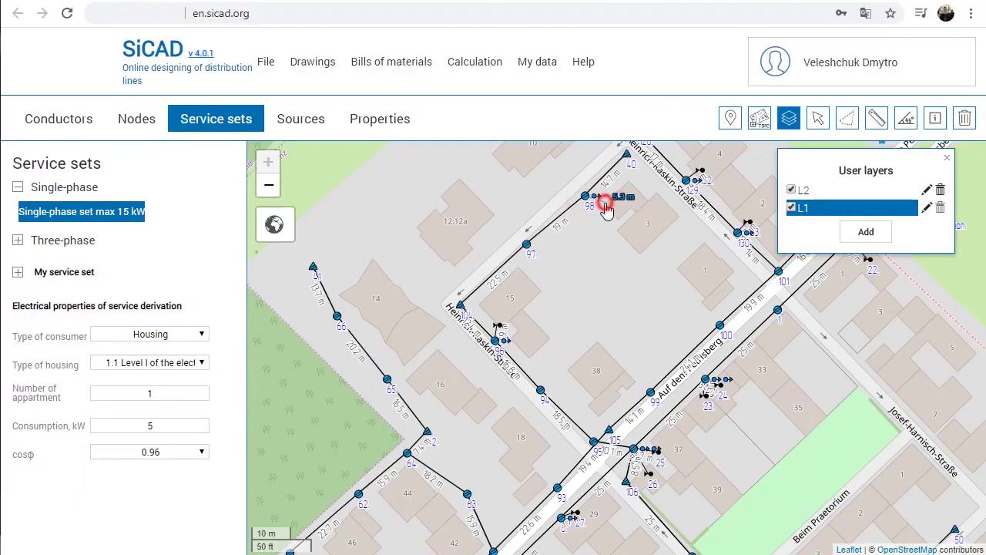
# Step: Add single-phase max 15 kW service sets from poles 94, 66, 65 and 67 to the adjacent houses on layer L1
pyautogui.click(542, 392)
pyautogui.moveTo(577, 375); pyautogui.dragTo(631, 328)
pyautogui.click(391, 268)
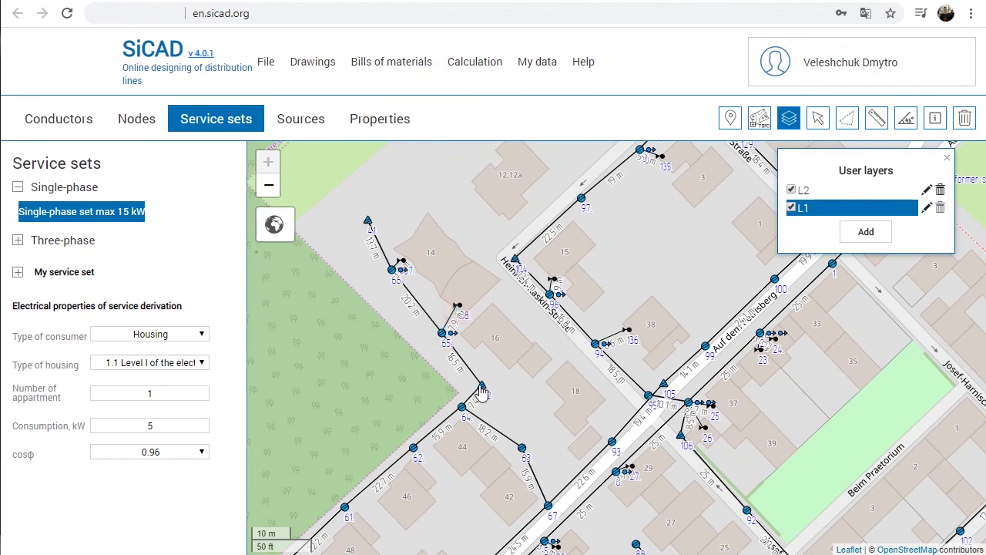
pyautogui.moveTo(555, 407); pyautogui.dragTo(632, 231)
pyautogui.moveTo(516, 342); pyautogui.dragTo(628, 217)
pyautogui.click(670, 220)
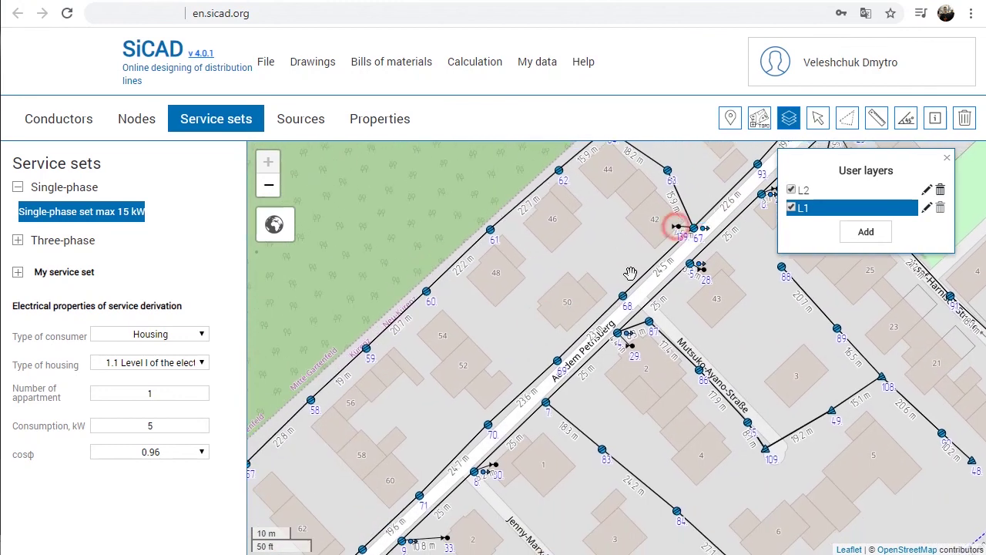
# Step: Continue along Auf dem Petrisberg, connecting the houses beside poles 70, 71 and 72 with single-phase max 15 kW service sets
pyautogui.moveTo(519, 337); pyautogui.dragTo(605, 263)
pyautogui.click(576, 317)
pyautogui.click(537, 336)
pyautogui.moveTo(543, 290); pyautogui.dragTo(557, 240)
pyautogui.click(493, 341)
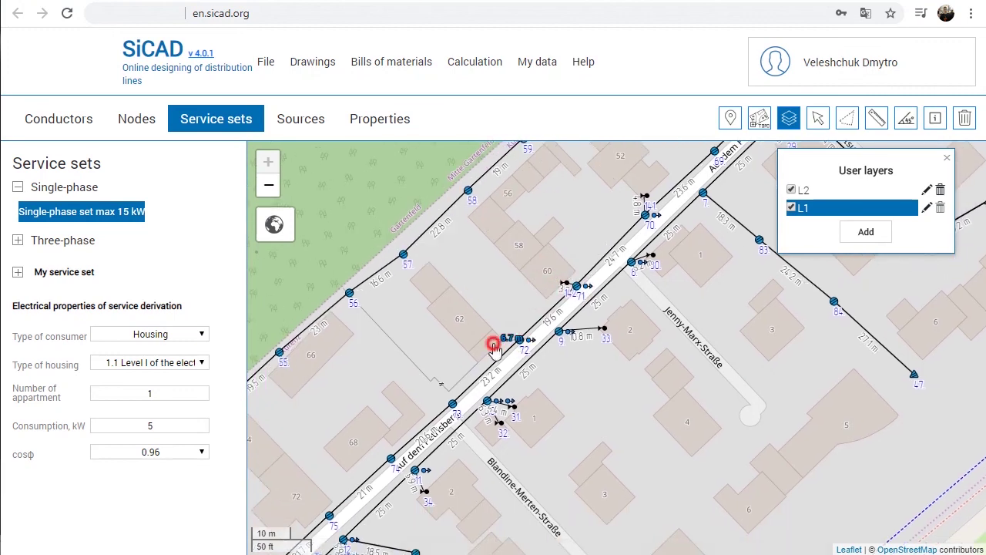
# Step: Connect the houses beside poles 74, 75 and 77 with single-phase max 15 kW service sets
pyautogui.moveTo(493, 341); pyautogui.dragTo(607, 232)
pyautogui.click(478, 352)
pyautogui.moveTo(481, 339); pyautogui.dragTo(528, 214)
pyautogui.click(463, 282)
pyautogui.moveTo(463, 283); pyautogui.dragTo(546, 246)
pyautogui.click(426, 343)
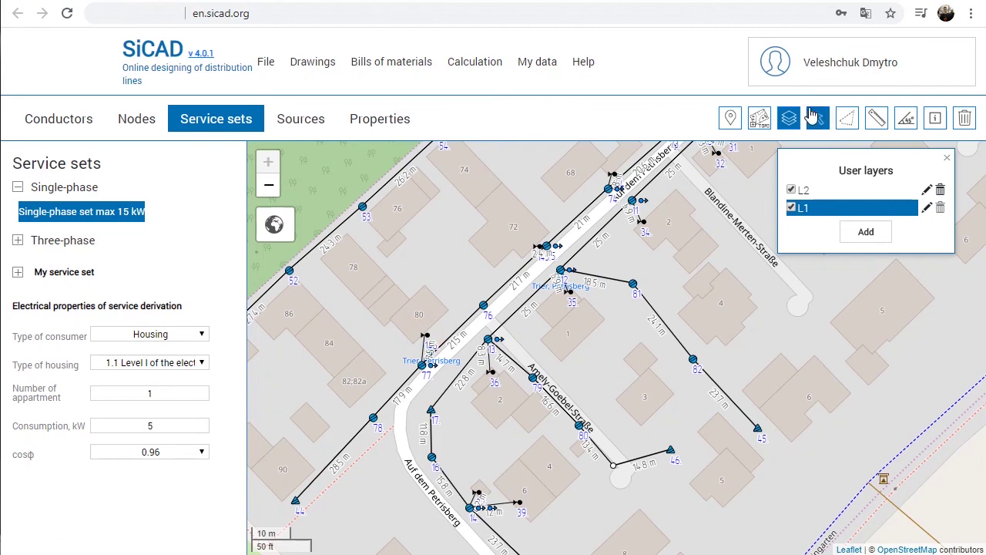